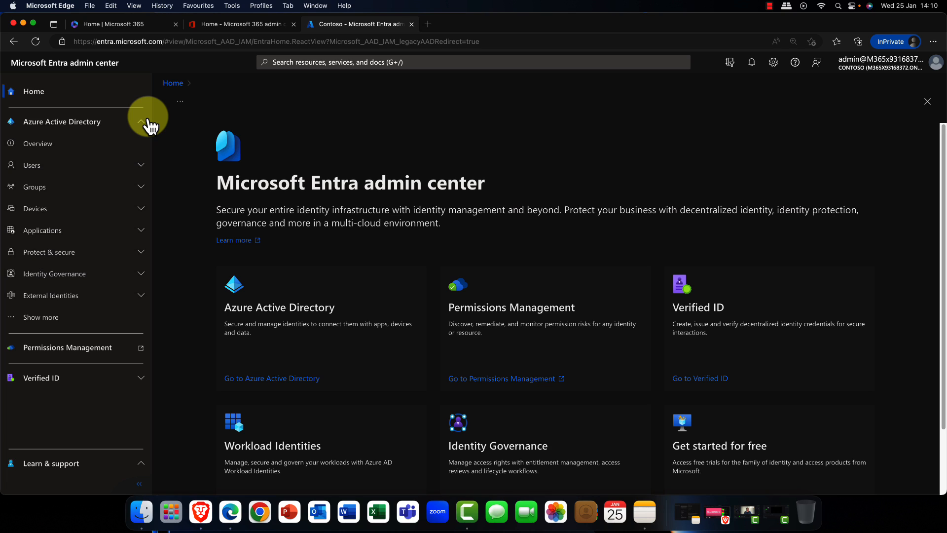
Open the Azure Active Directory tenant overview and expand the navigation to show all of its categories.
{"action": "left_click", "coordinate": [38, 144]}
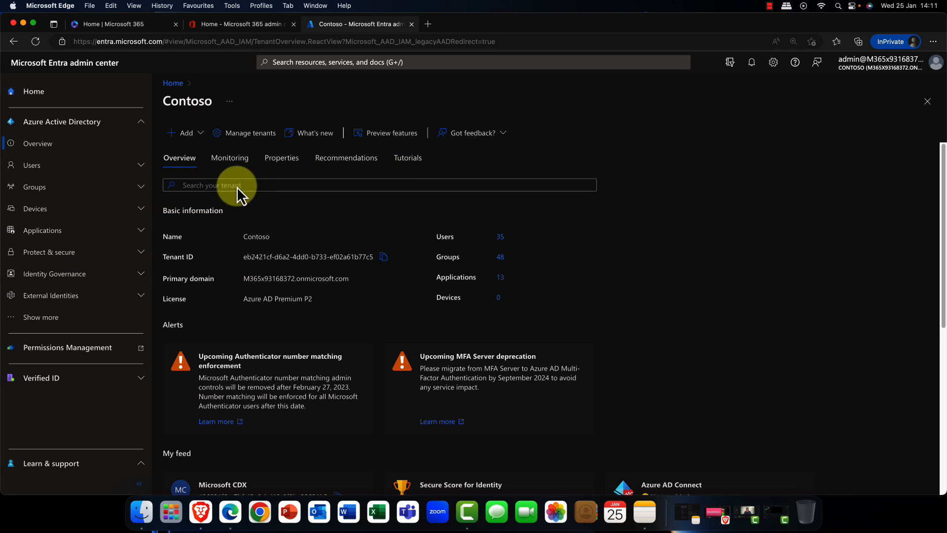
{"action": "left_click", "coordinate": [35, 320]}
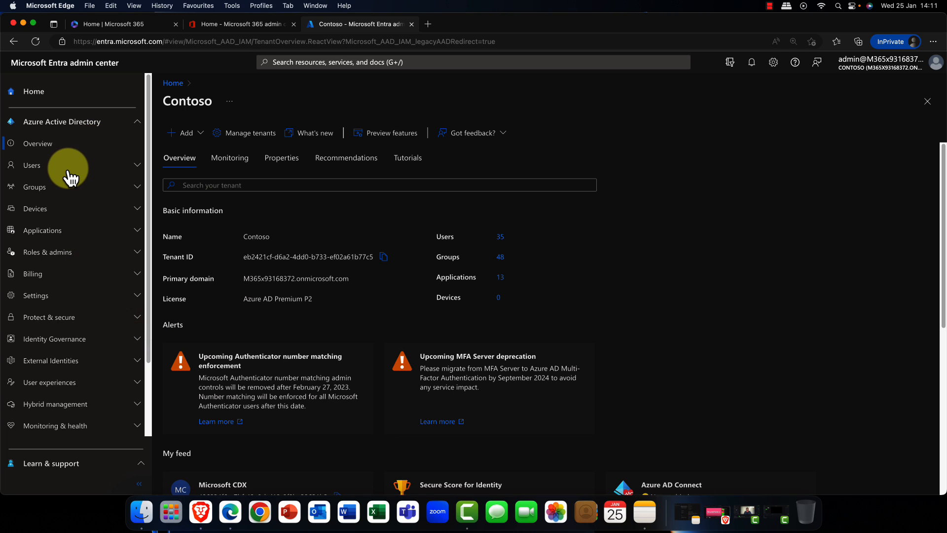
{"action": "scroll", "coordinate": [59, 219], "scroll_direction": "down", "scroll_amount": 1}
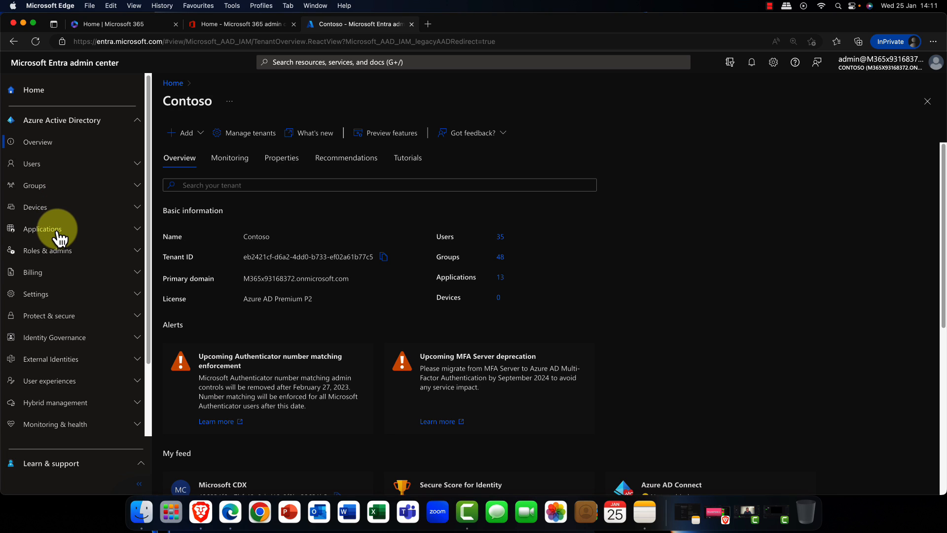
{"action": "scroll", "coordinate": [59, 239], "scroll_direction": "up", "scroll_amount": 1}
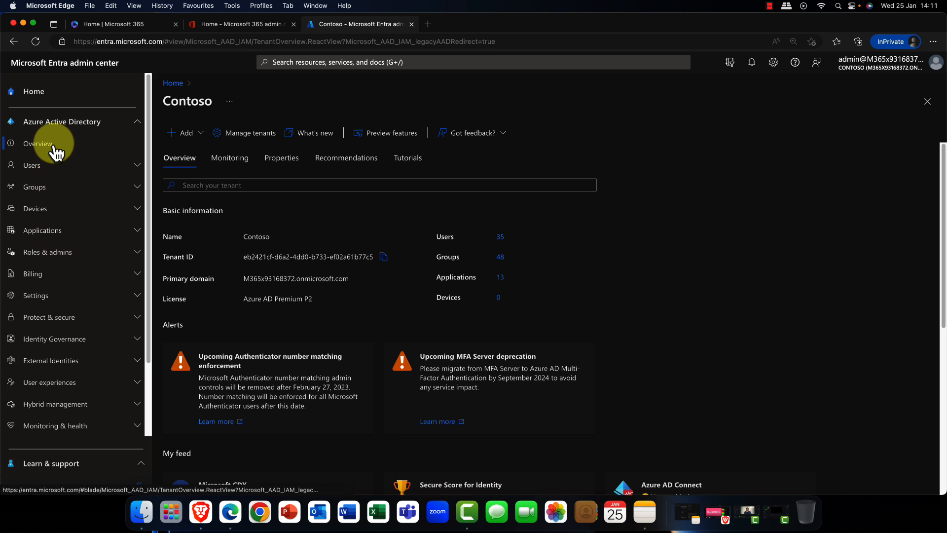
Review which object types can be added to the tenant and examine the available preview features in the Preview hub.
{"action": "left_click", "coordinate": [200, 136]}
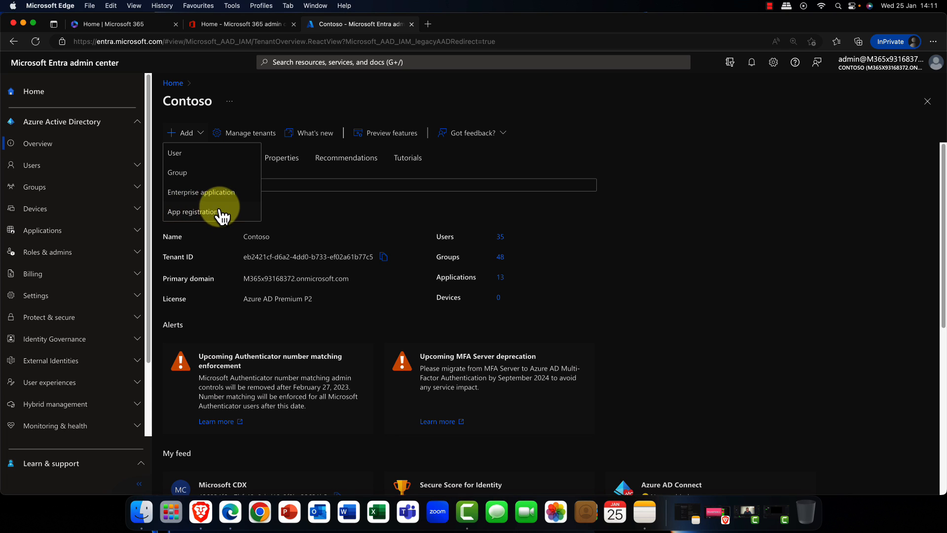
{"action": "left_click", "coordinate": [288, 175]}
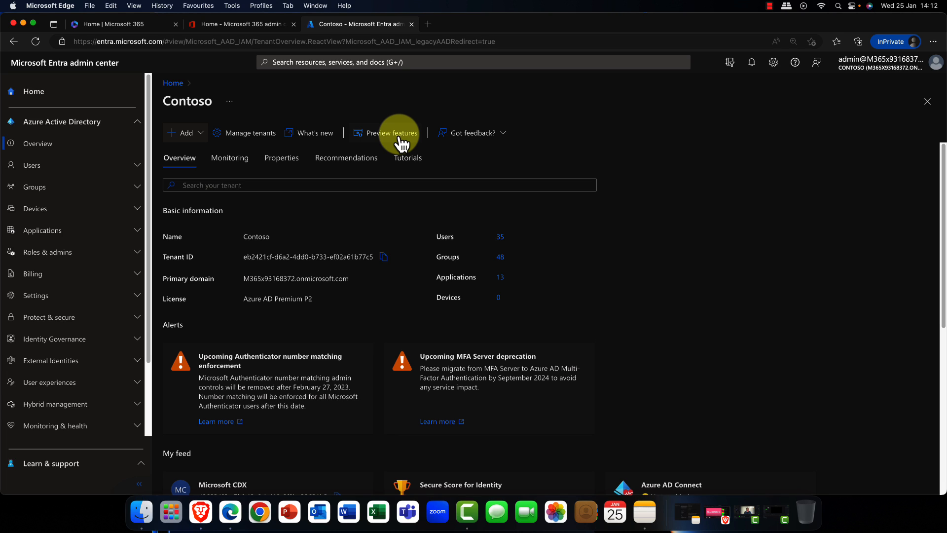
{"action": "left_click", "coordinate": [136, 297]}
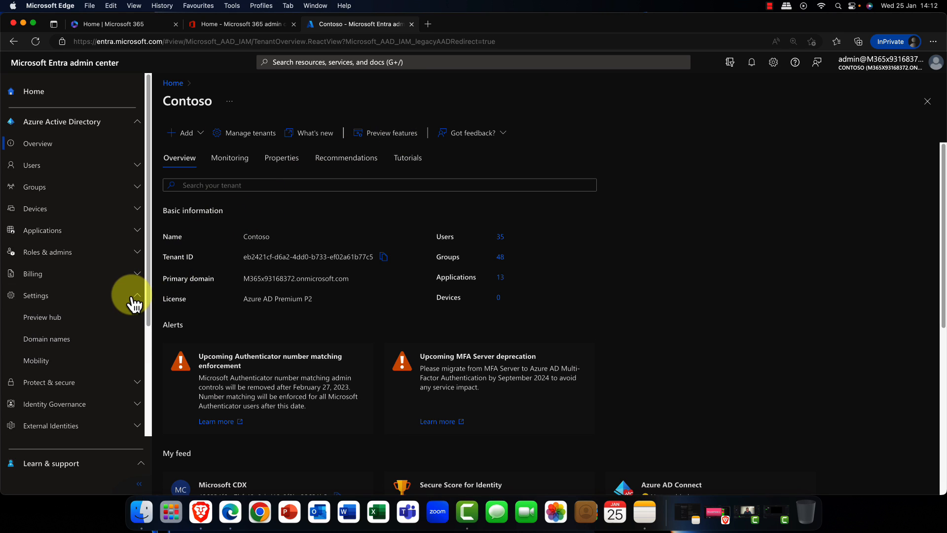
{"action": "left_click", "coordinate": [59, 318]}
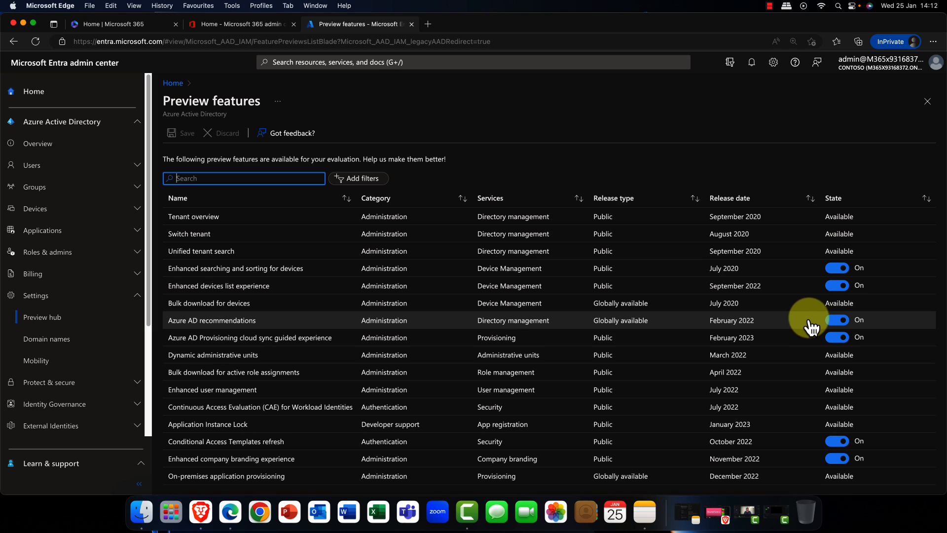
{"action": "left_click", "coordinate": [135, 296]}
Return to the tenant overview and review its alerts, feed, feature highlights and quick actions.
{"action": "left_click", "coordinate": [39, 146]}
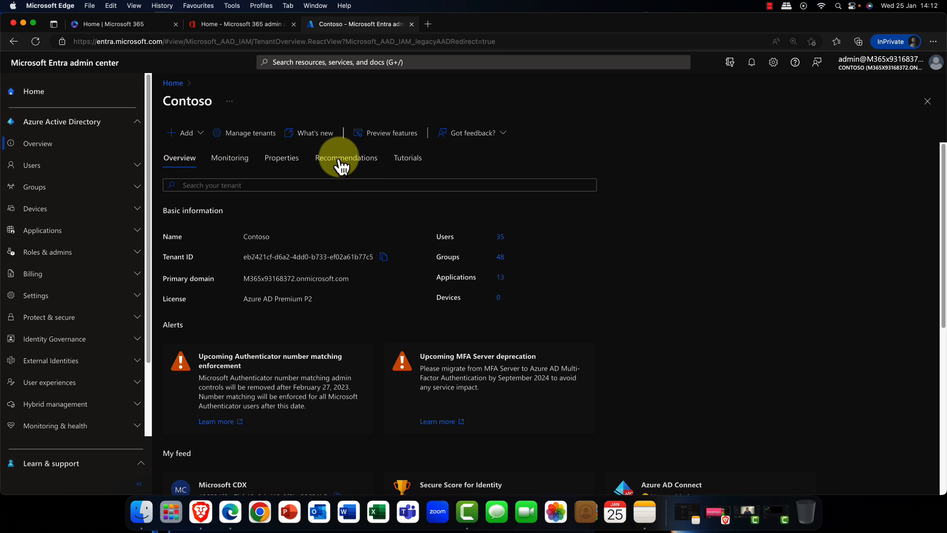
{"action": "scroll", "coordinate": [289, 200], "scroll_direction": "down", "scroll_amount": 1}
{"action": "scroll", "coordinate": [289, 200], "scroll_direction": "down", "scroll_amount": 5}
{"action": "scroll", "coordinate": [289, 201], "scroll_direction": "down", "scroll_amount": 4}
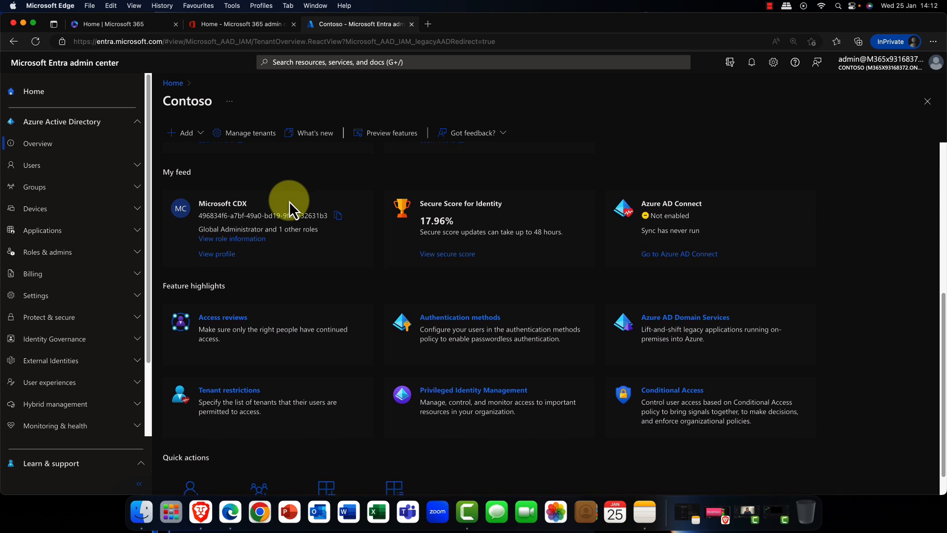
{"action": "scroll", "coordinate": [289, 200], "scroll_direction": "down", "scroll_amount": 1}
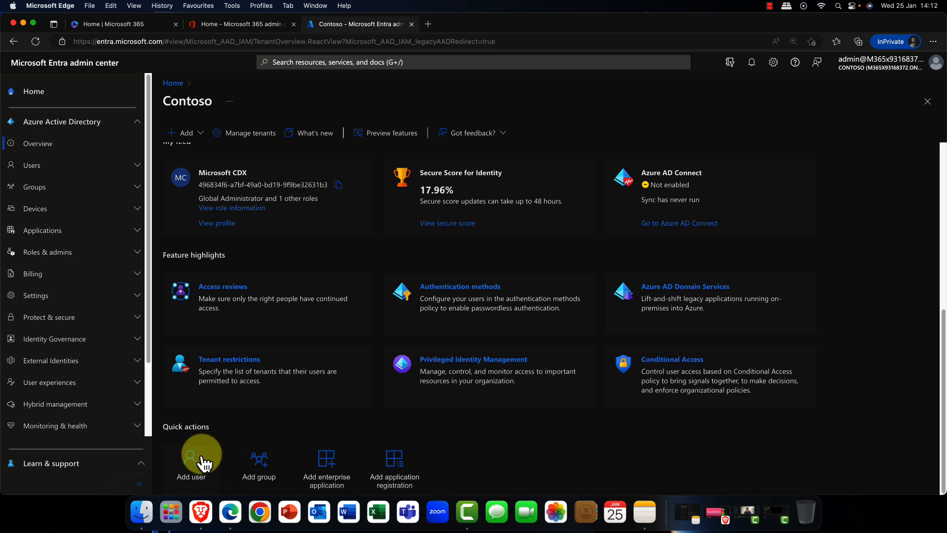
{"action": "scroll", "coordinate": [198, 464], "scroll_direction": "up", "scroll_amount": 6}
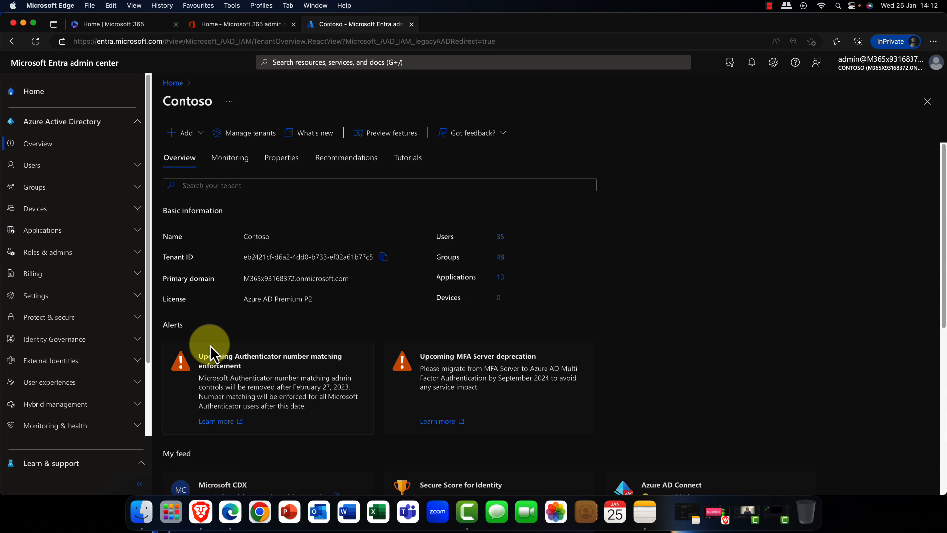
Search the tenant for a user by last name and clear the search text.
{"action": "left_click", "coordinate": [246, 184]}
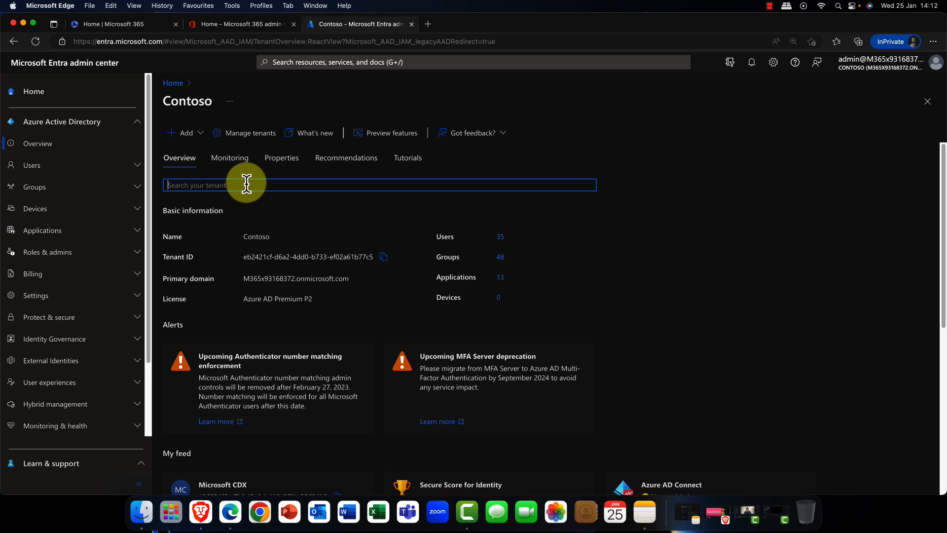
{"action": "type", "text": "picard"}
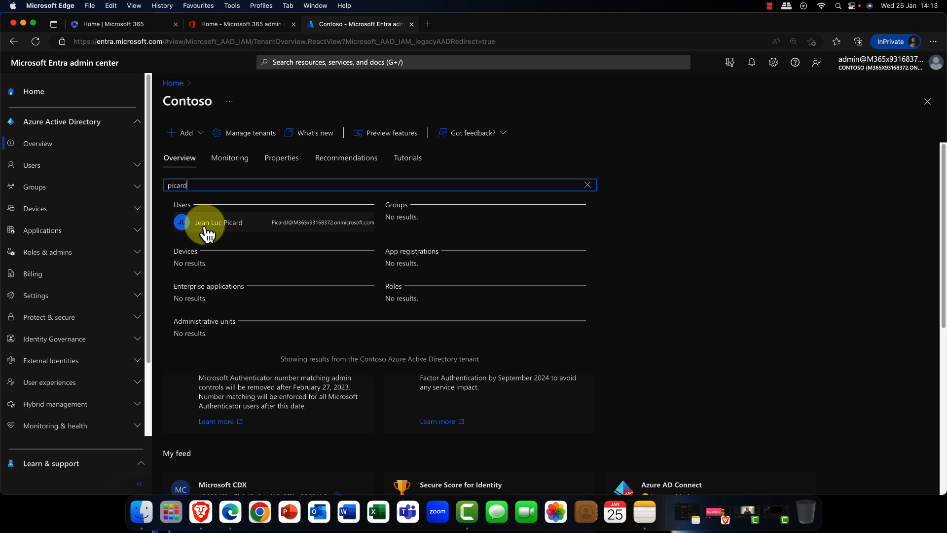
{"action": "left_click_drag", "start_coordinate": [195, 184], "coordinate": [155, 193]}
{"action": "key", "text": "BackSpace"}
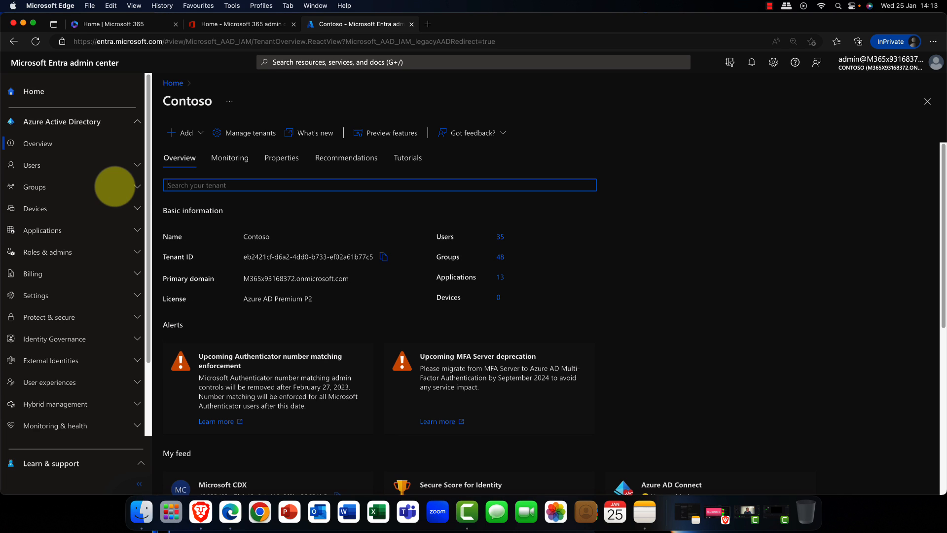
View the tenant's sign-in monitoring chart and examine its properties, including the name and tenant ID.
{"action": "left_click", "coordinate": [230, 163]}
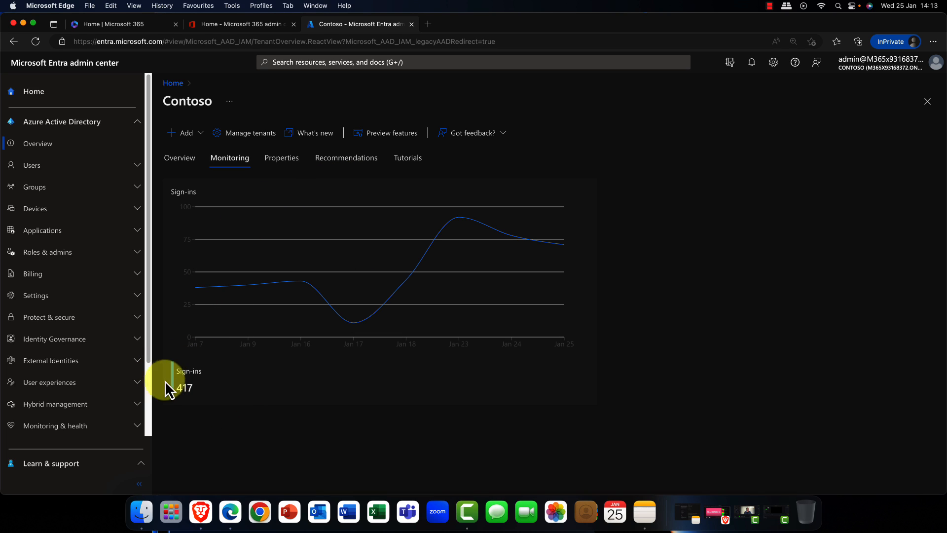
{"action": "left_click", "coordinate": [283, 163]}
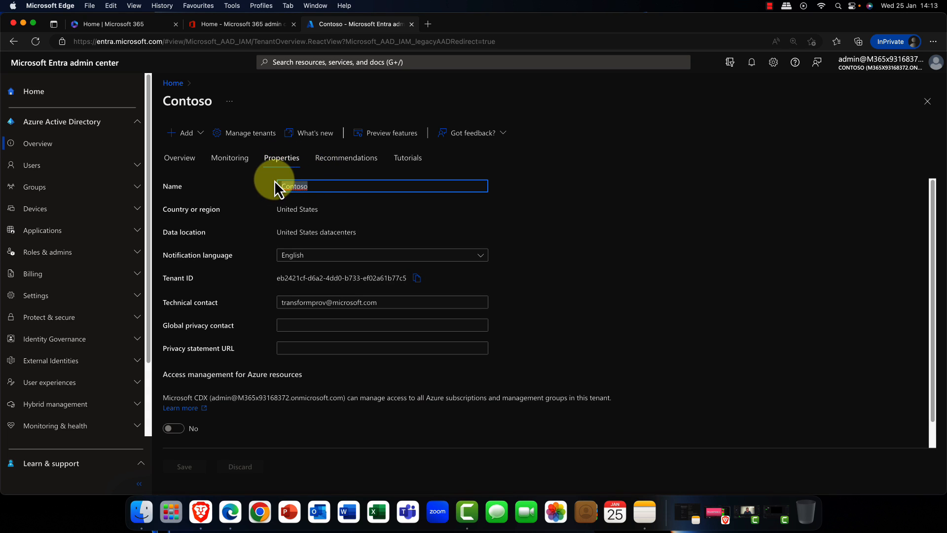
{"action": "left_click", "coordinate": [324, 188]}
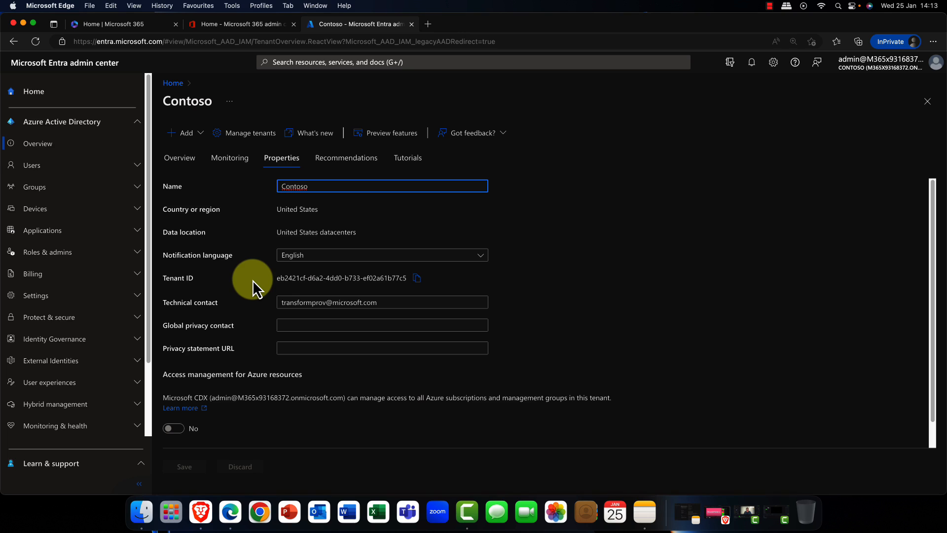
{"action": "left_click_drag", "start_coordinate": [277, 279], "coordinate": [402, 282]}
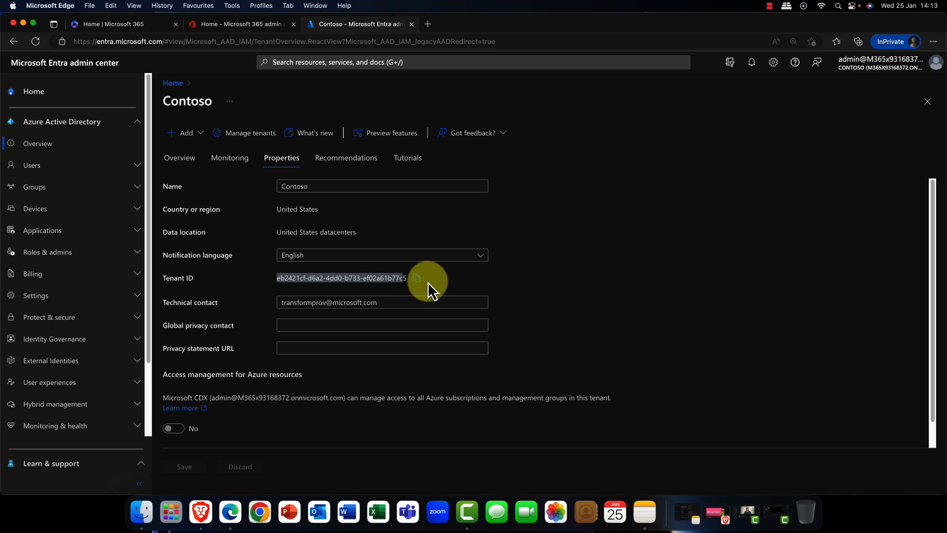
{"action": "left_click", "coordinate": [442, 283]}
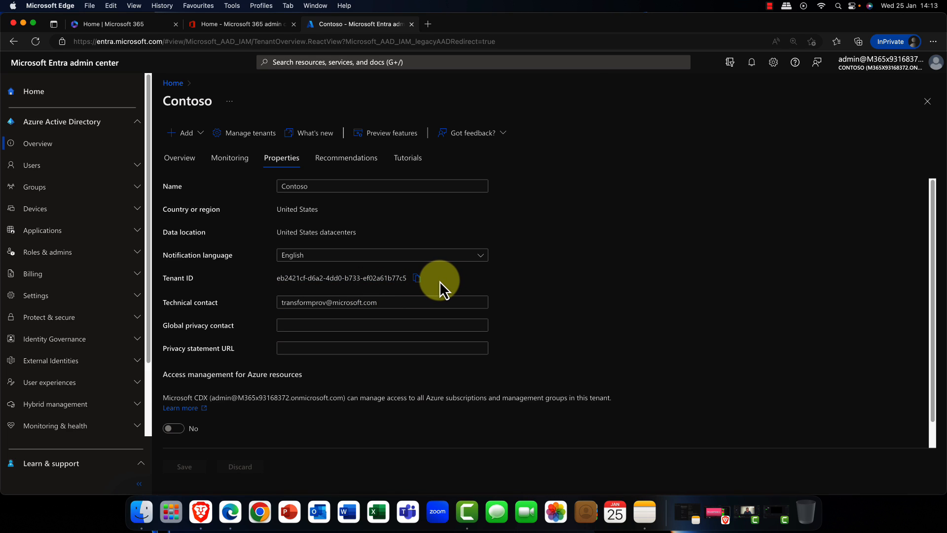
View the security defaults setting from the tenant properties and close it without changing anything.
{"action": "scroll", "coordinate": [275, 307], "scroll_direction": "down", "scroll_amount": 1}
{"action": "scroll", "coordinate": [275, 309], "scroll_direction": "down", "scroll_amount": 1}
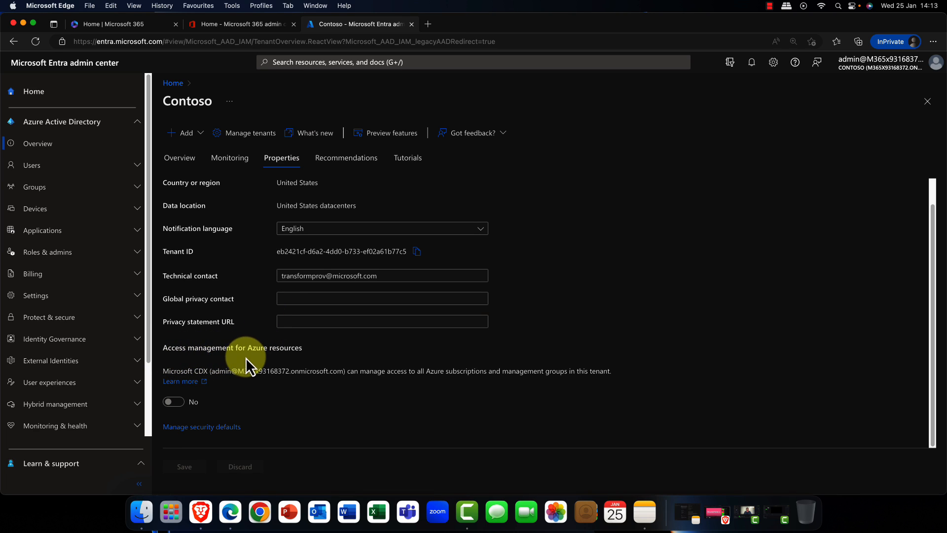
{"action": "left_click", "coordinate": [215, 429]}
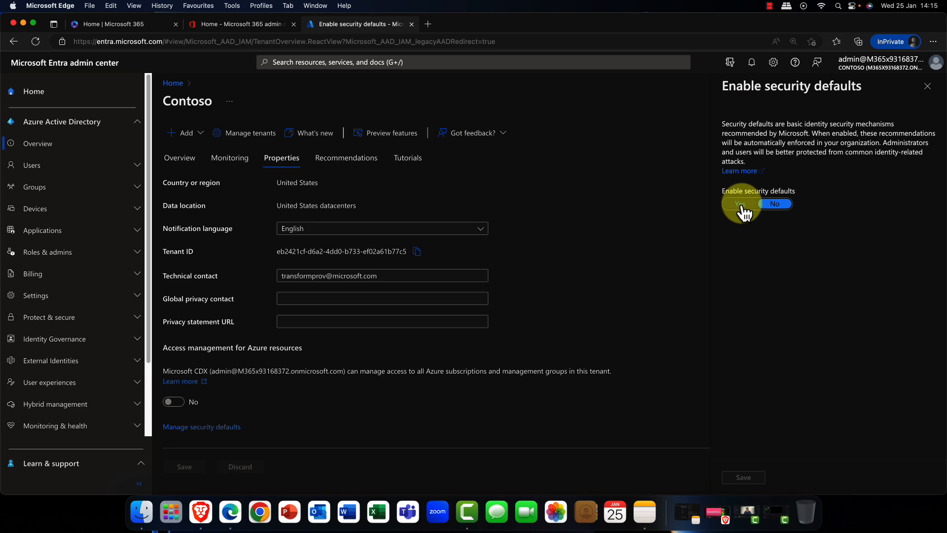
{"action": "left_click", "coordinate": [927, 87]}
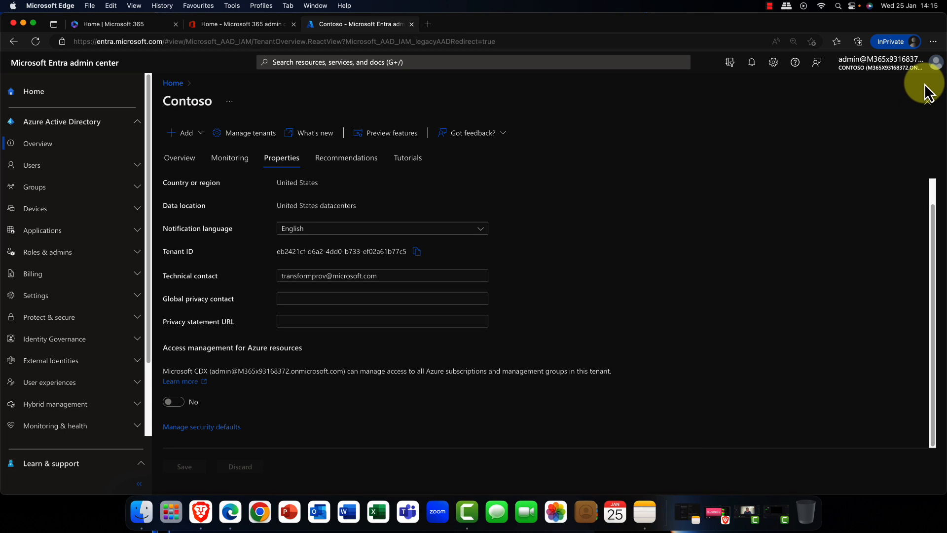
Review the tenant's recommendations and the documentation and Azure AD guides offered under Tutorials.
{"action": "left_click", "coordinate": [339, 163]}
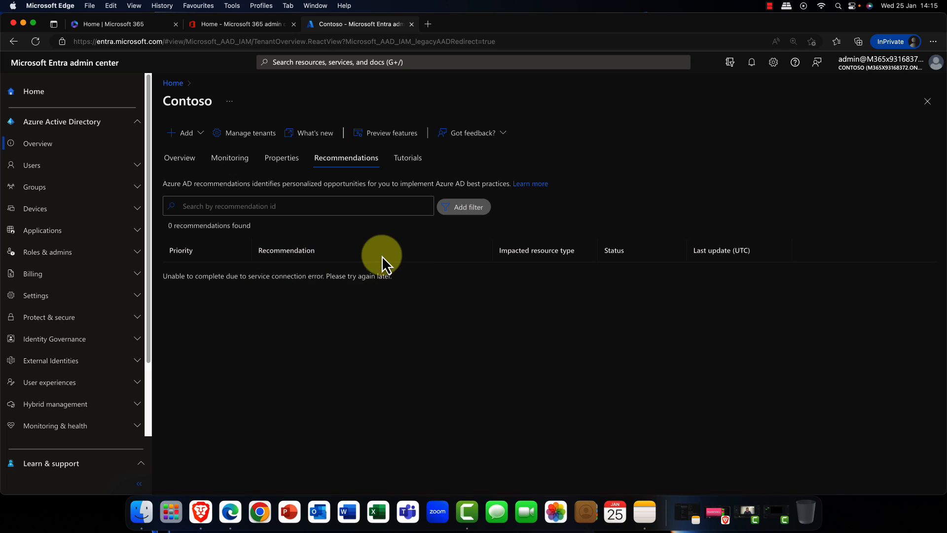
{"action": "left_click", "coordinate": [409, 168]}
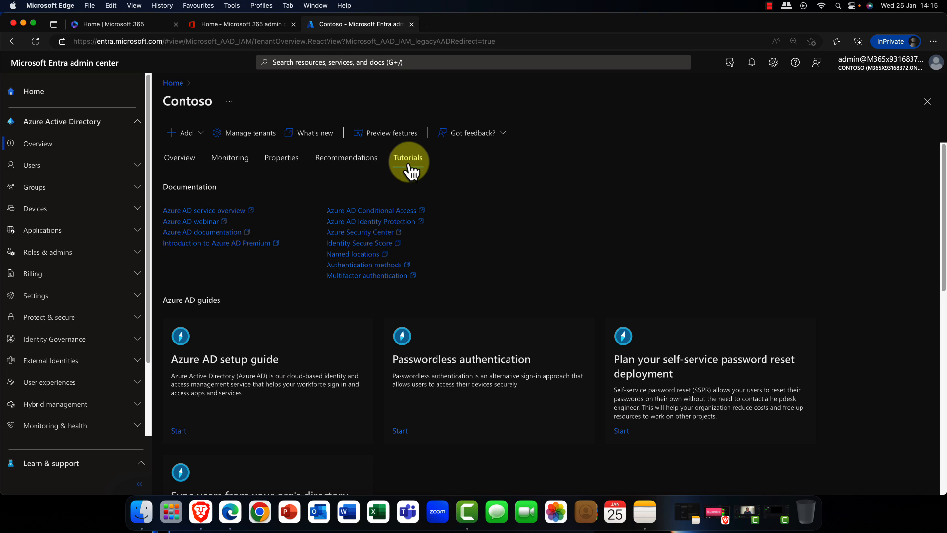
{"action": "scroll", "coordinate": [395, 195], "scroll_direction": "down", "scroll_amount": 5}
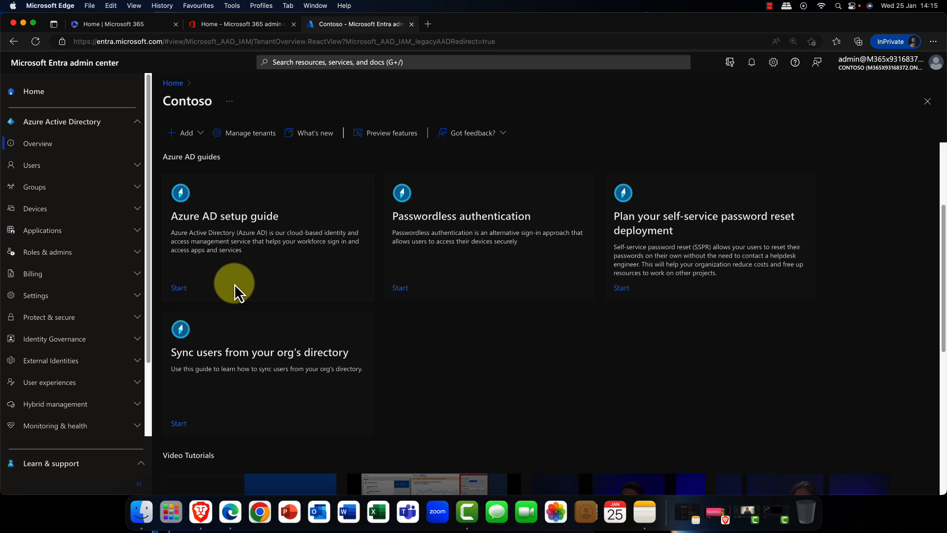
{"action": "scroll", "coordinate": [302, 280], "scroll_direction": "up", "scroll_amount": 5}
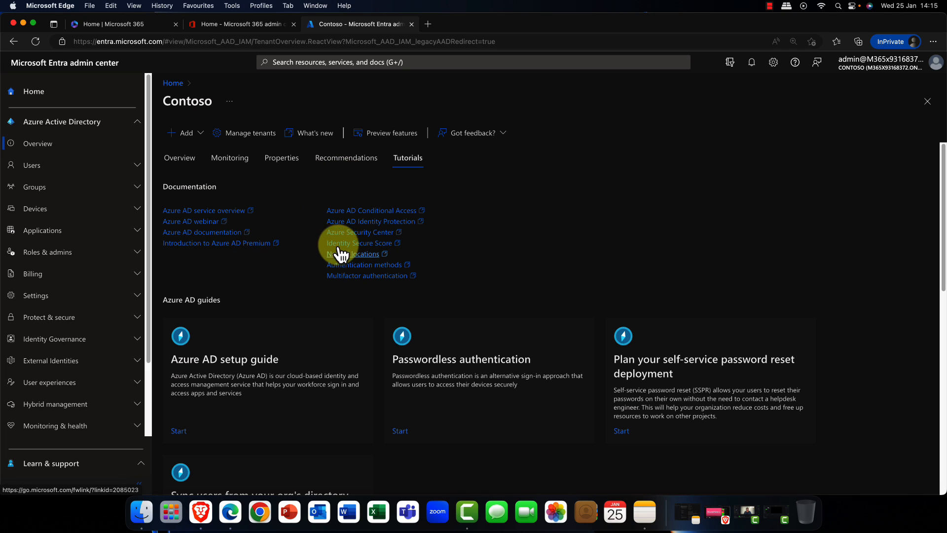
Return to the tenant overview and open the list of all users.
{"action": "left_click", "coordinate": [181, 165]}
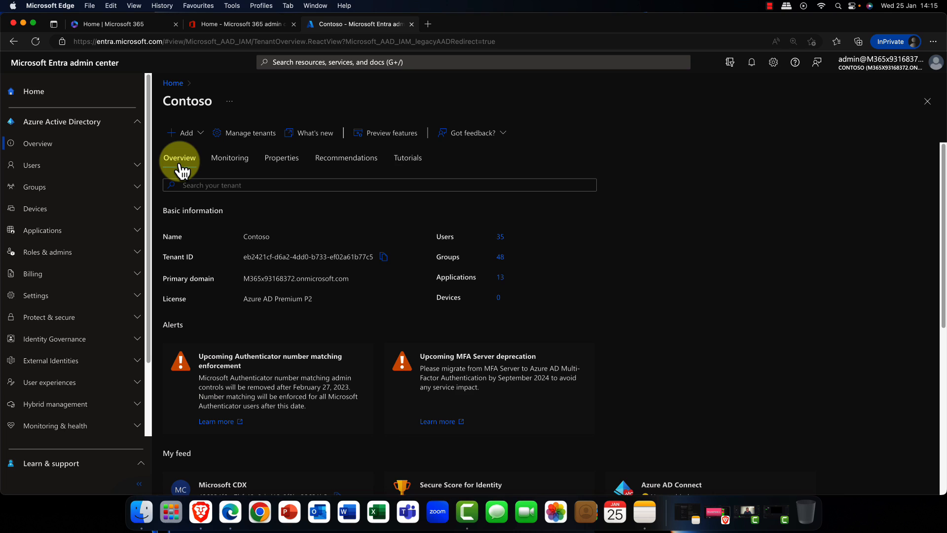
{"action": "left_click", "coordinate": [34, 167]}
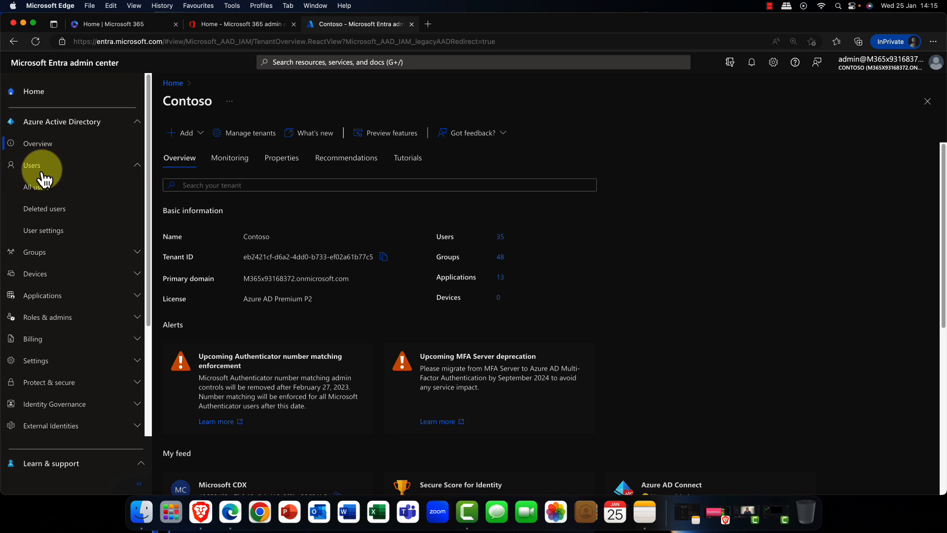
{"action": "left_click", "coordinate": [48, 195]}
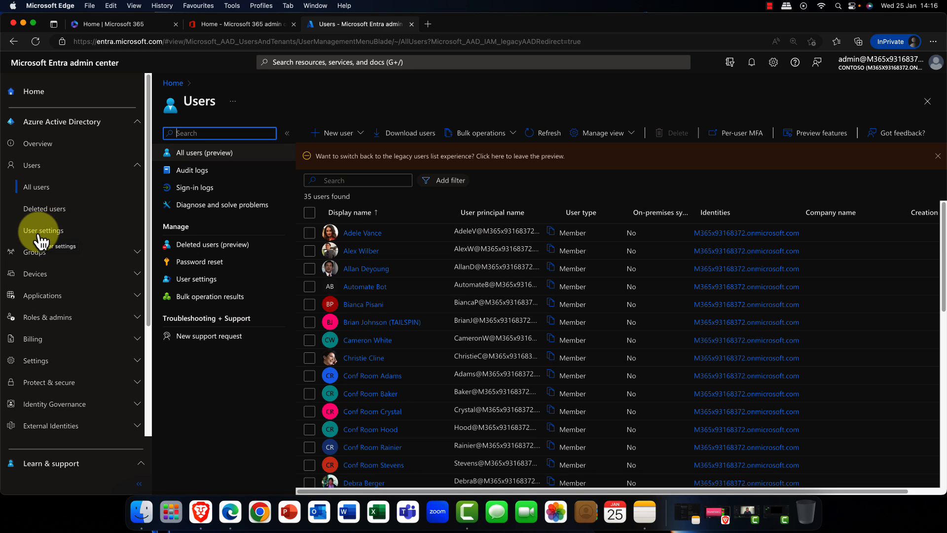
Review the first listed user's profile overview and open that user's properties for editing.
{"action": "left_click", "coordinate": [364, 235]}
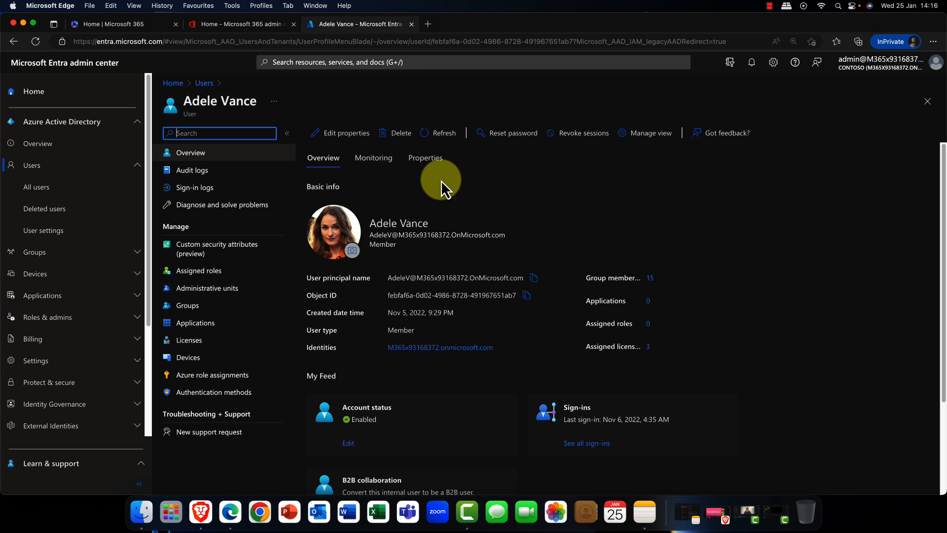
{"action": "scroll", "coordinate": [425, 203], "scroll_direction": "down", "scroll_amount": 5}
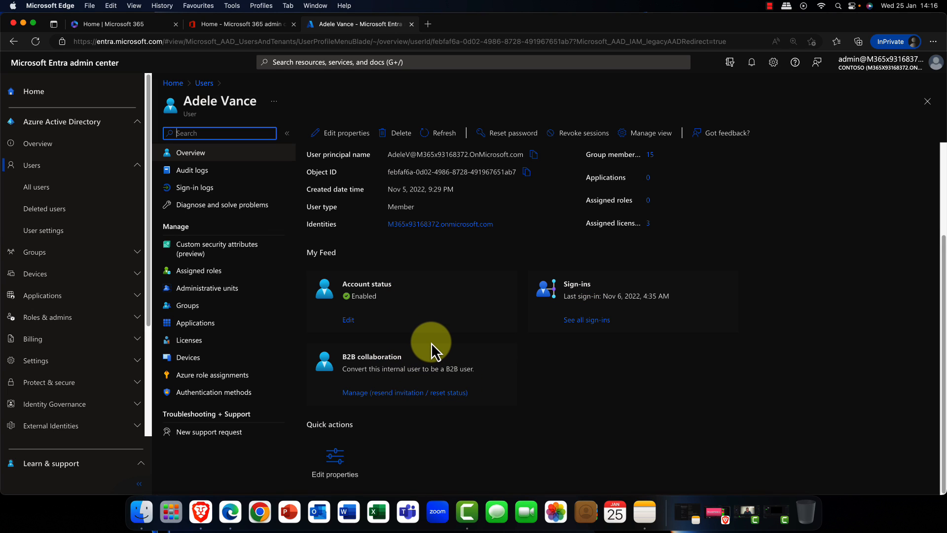
{"action": "scroll", "coordinate": [429, 342], "scroll_direction": "up", "scroll_amount": 1}
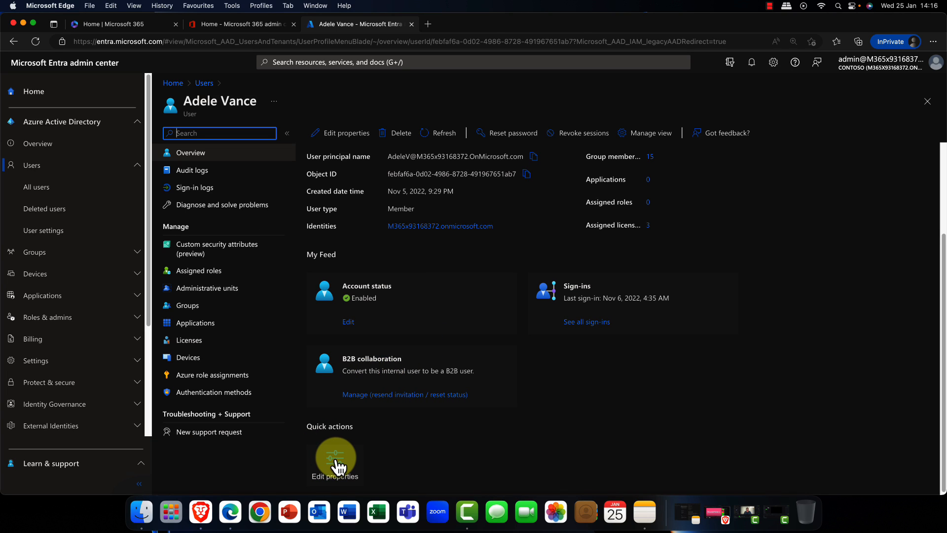
{"action": "scroll", "coordinate": [339, 466], "scroll_direction": "up", "scroll_amount": 5}
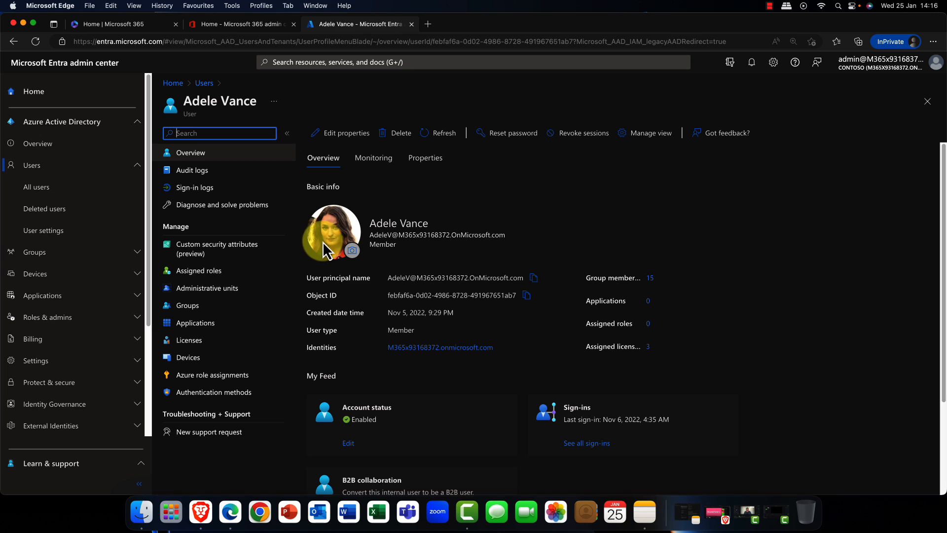
{"action": "left_click", "coordinate": [350, 134]}
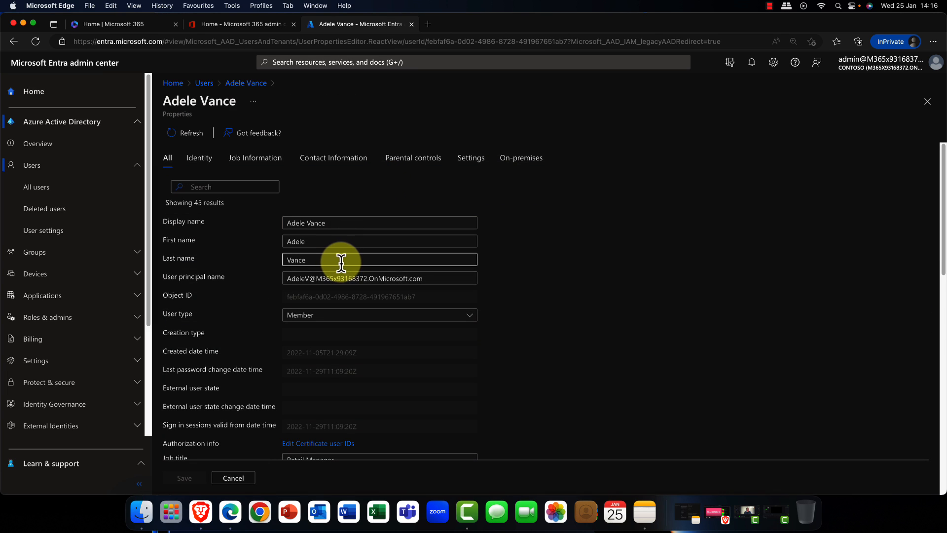
Review the user's identity properties and the available user type options without changing the selected type.
{"action": "scroll", "coordinate": [342, 261], "scroll_direction": "down", "scroll_amount": 6}
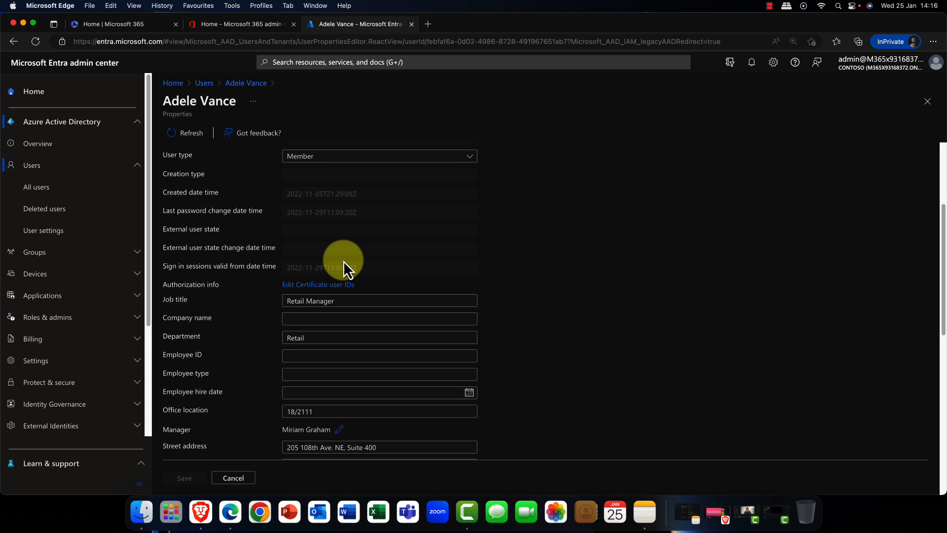
{"action": "scroll", "coordinate": [344, 262], "scroll_direction": "down", "scroll_amount": 2}
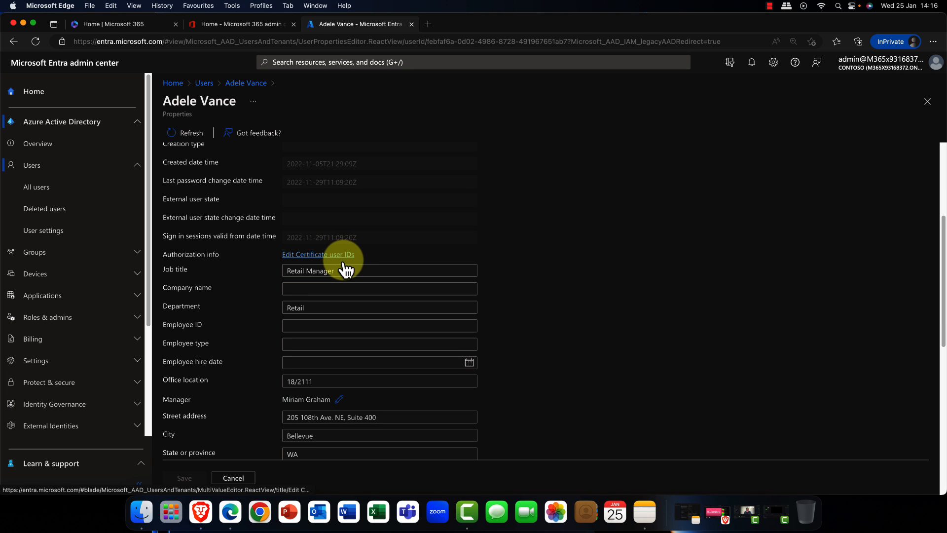
{"action": "scroll", "coordinate": [343, 268], "scroll_direction": "up", "scroll_amount": 5}
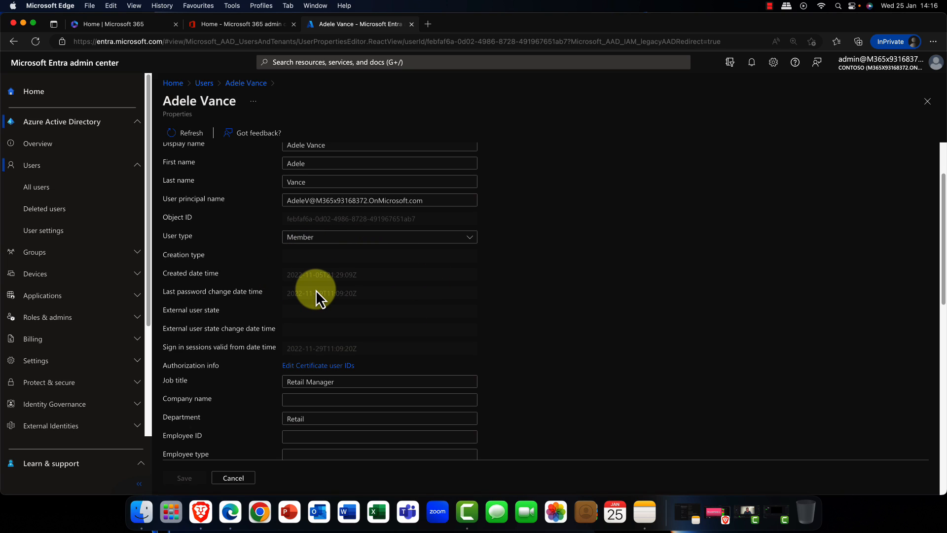
{"action": "left_click", "coordinate": [470, 239]}
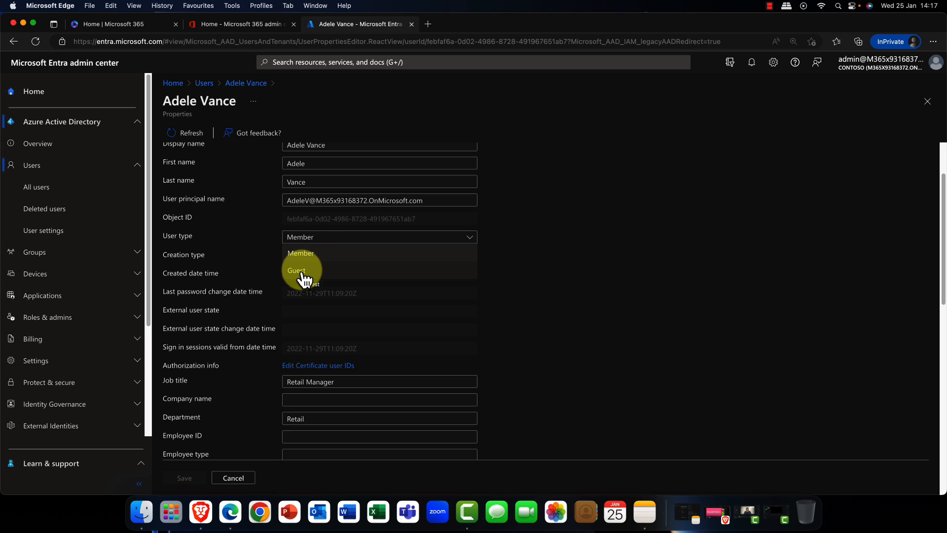
{"action": "left_click", "coordinate": [535, 265]}
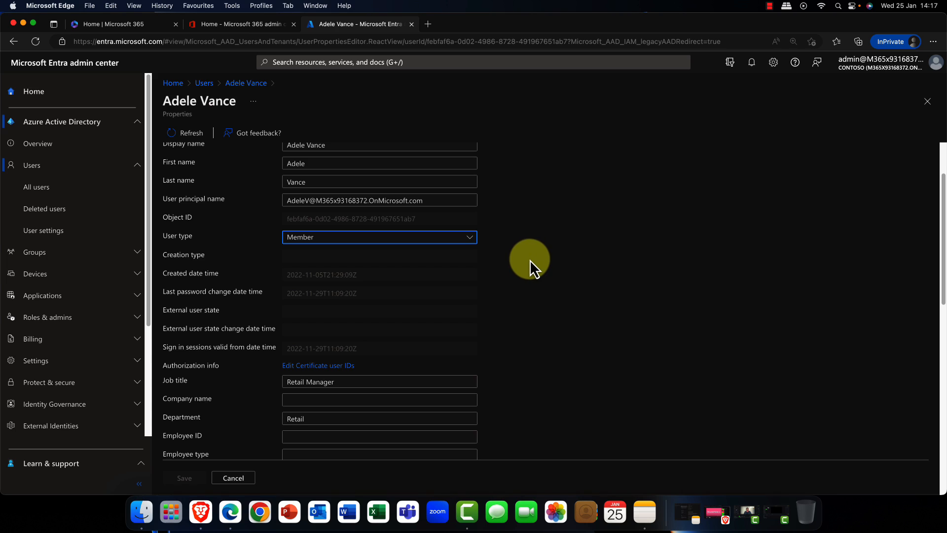
Examine the user's remaining properties, from job and contact details through account status and usage location to the on-premises attributes.
{"action": "scroll", "coordinate": [389, 318], "scroll_direction": "down", "scroll_amount": 2}
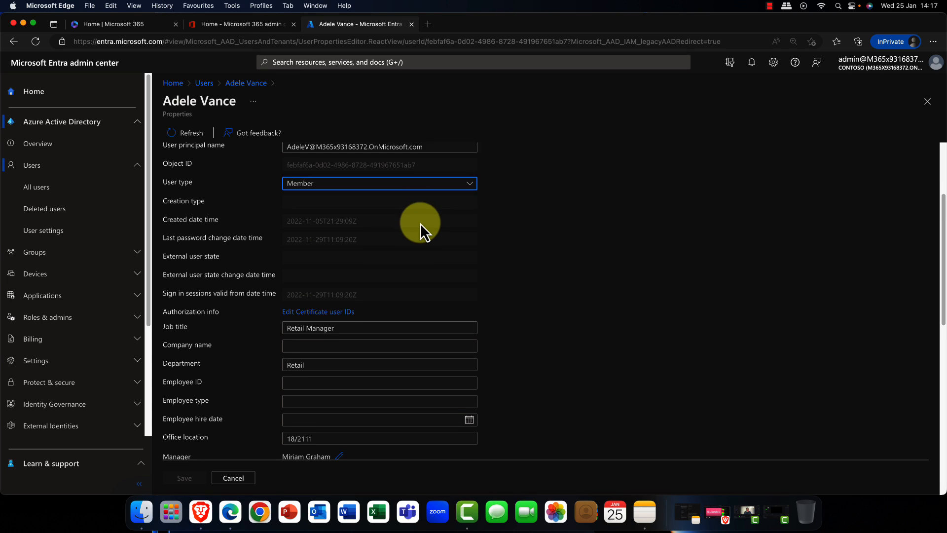
{"action": "scroll", "coordinate": [420, 223], "scroll_direction": "down", "scroll_amount": 4}
{"action": "scroll", "coordinate": [420, 224], "scroll_direction": "down", "scroll_amount": 3}
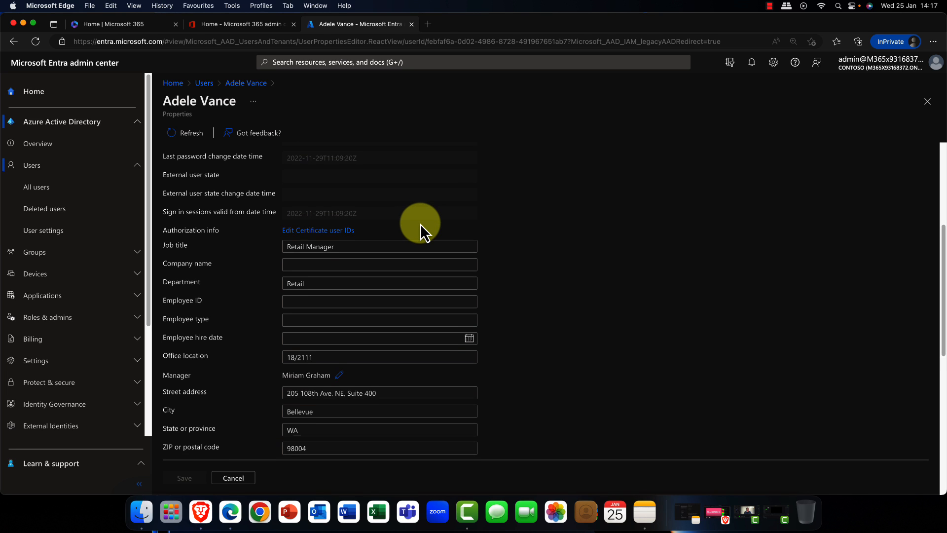
{"action": "scroll", "coordinate": [419, 223], "scroll_direction": "down", "scroll_amount": 3}
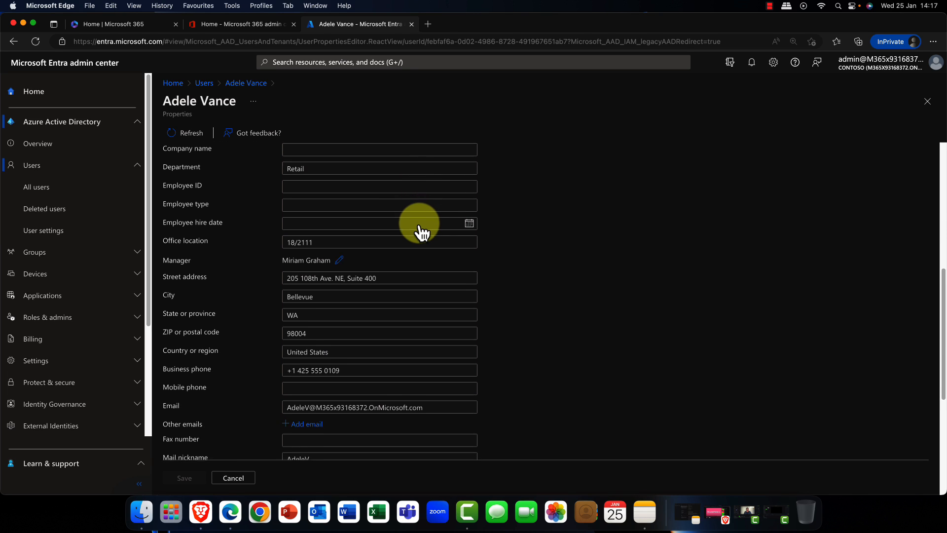
{"action": "scroll", "coordinate": [416, 224], "scroll_direction": "down", "scroll_amount": 7}
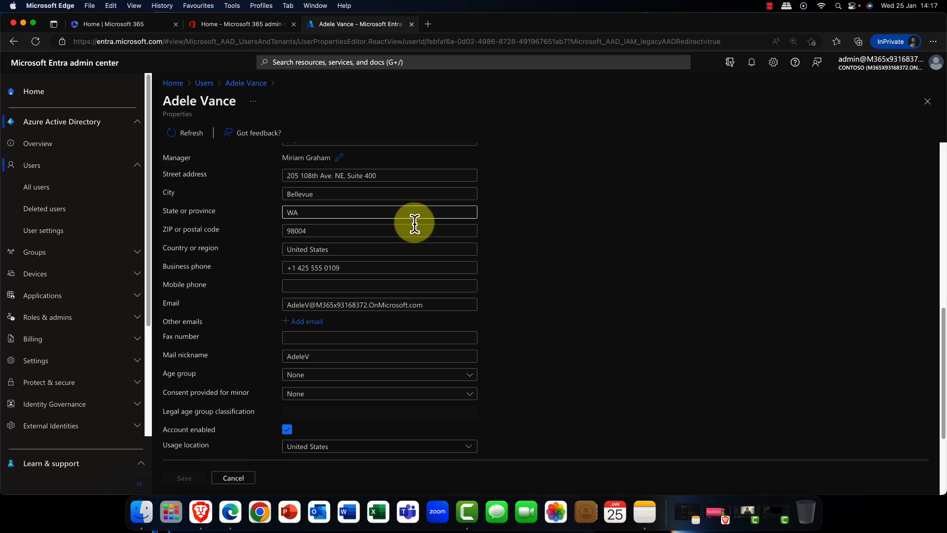
{"action": "scroll", "coordinate": [414, 223], "scroll_direction": "down", "scroll_amount": 5}
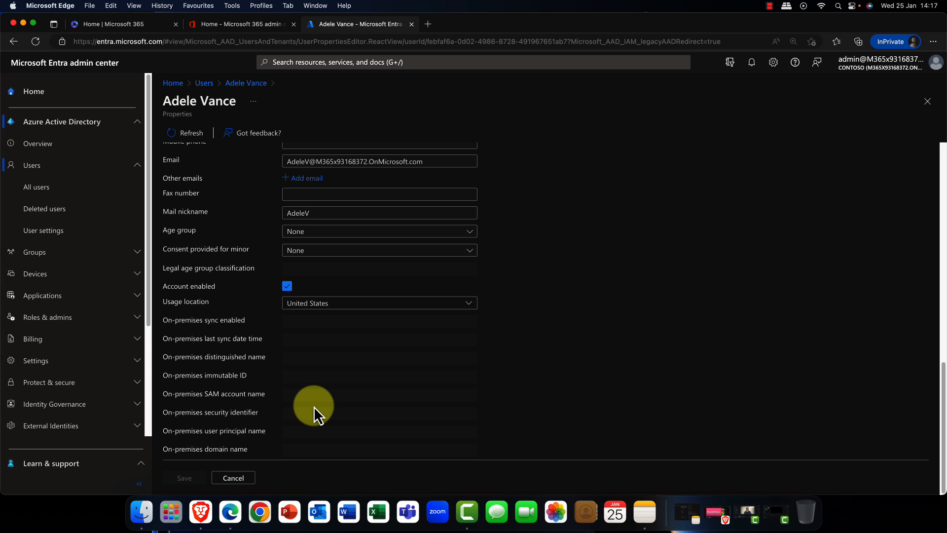
{"action": "scroll", "coordinate": [316, 401], "scroll_direction": "up", "scroll_amount": 5}
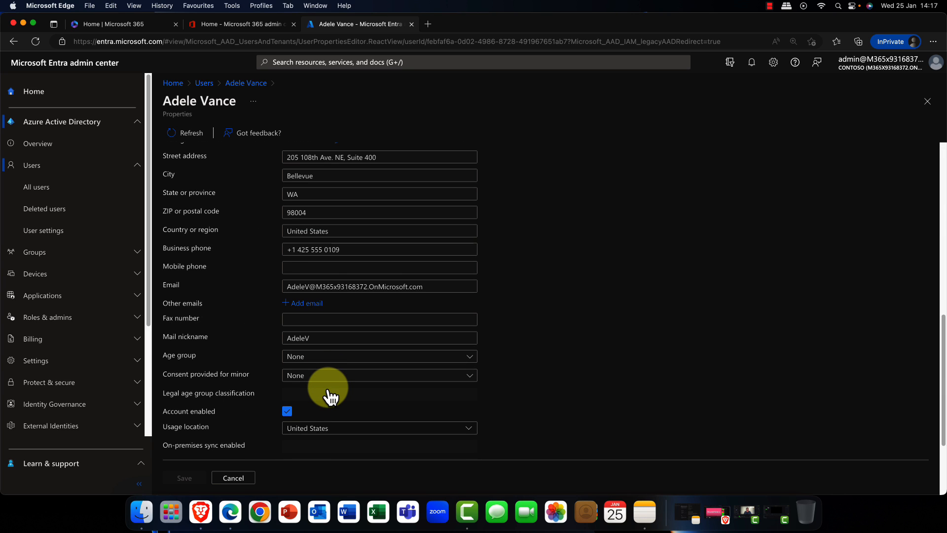
{"action": "scroll", "coordinate": [329, 396], "scroll_direction": "down", "scroll_amount": 5}
{"action": "scroll", "coordinate": [328, 395], "scroll_direction": "up", "scroll_amount": 20}
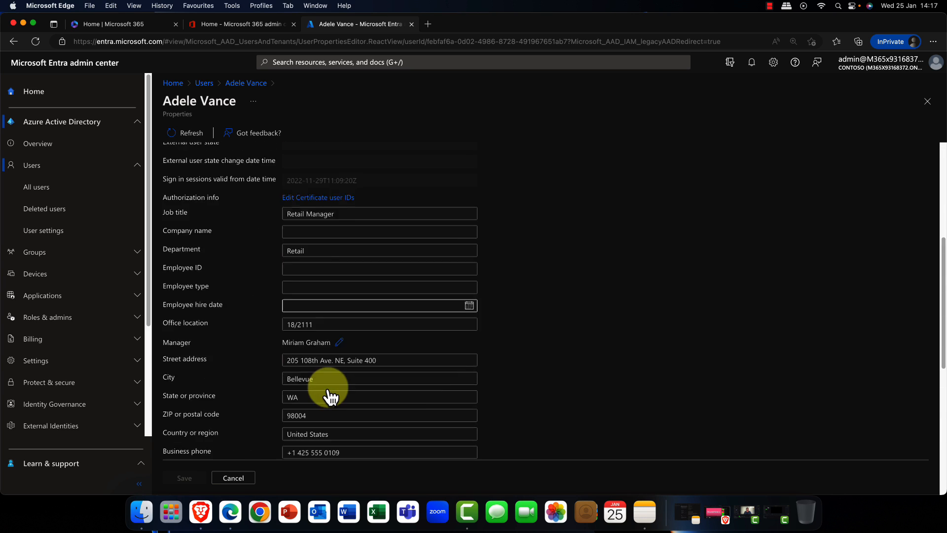
View the user's Identity, Job Information, Contact Information, Parental controls, Settings and On-premises property categories, then return to the full property list.
{"action": "left_click", "coordinate": [203, 167]}
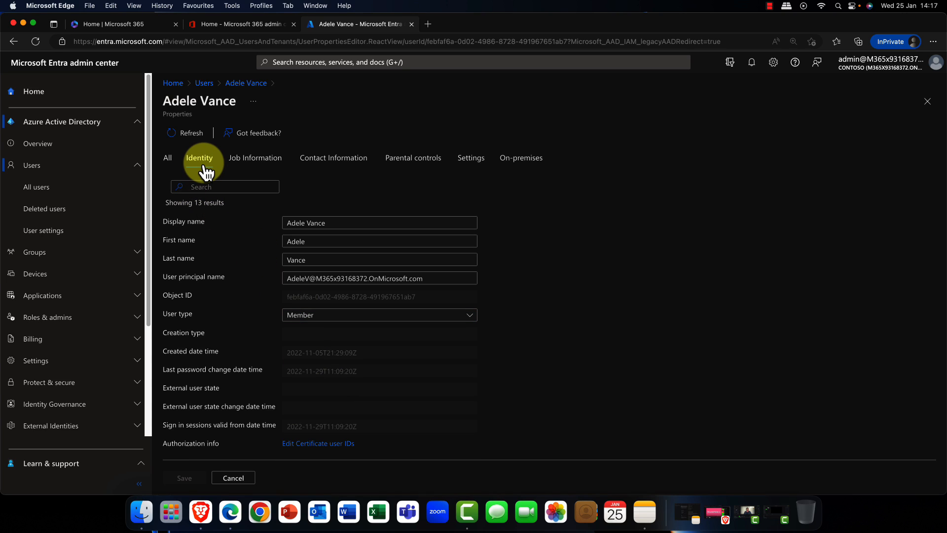
{"action": "left_click", "coordinate": [252, 167]}
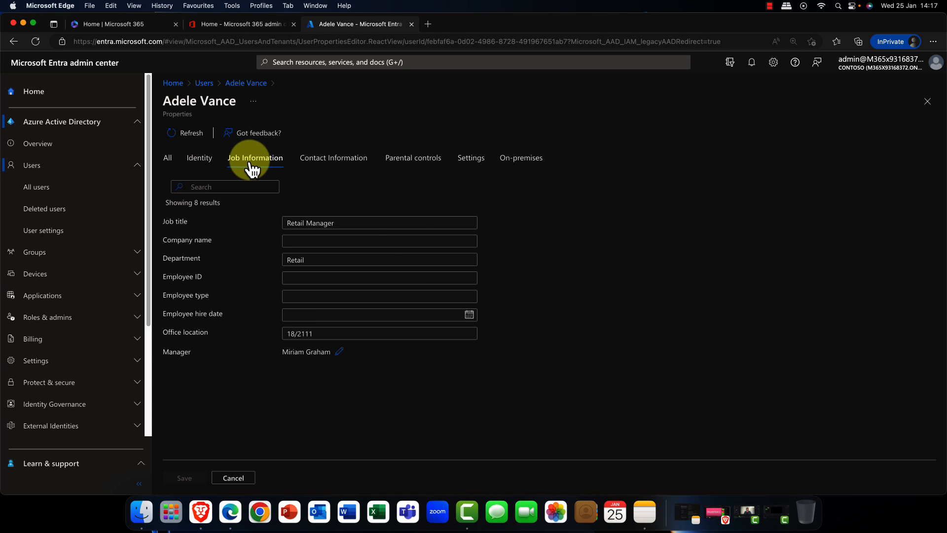
{"action": "left_click", "coordinate": [334, 168]}
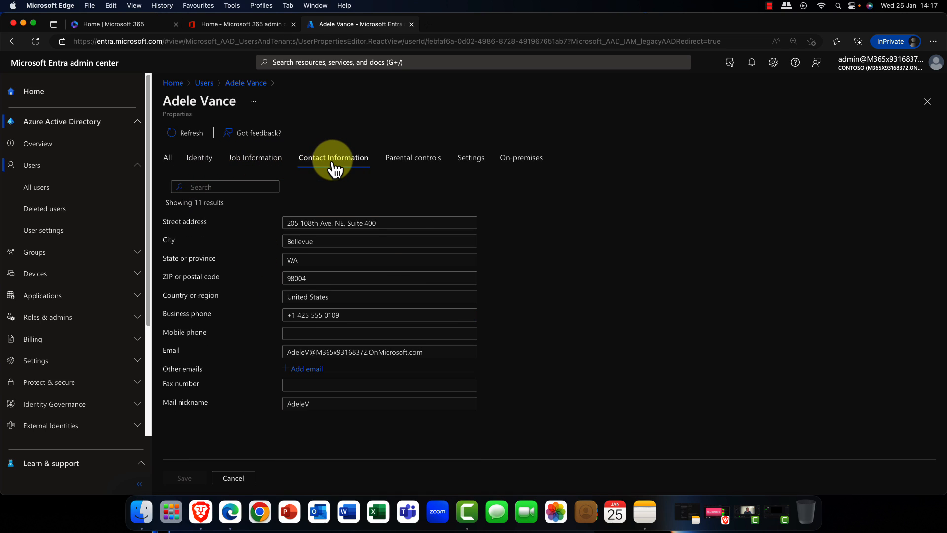
{"action": "left_click", "coordinate": [421, 168]}
{"action": "left_click", "coordinate": [475, 167]}
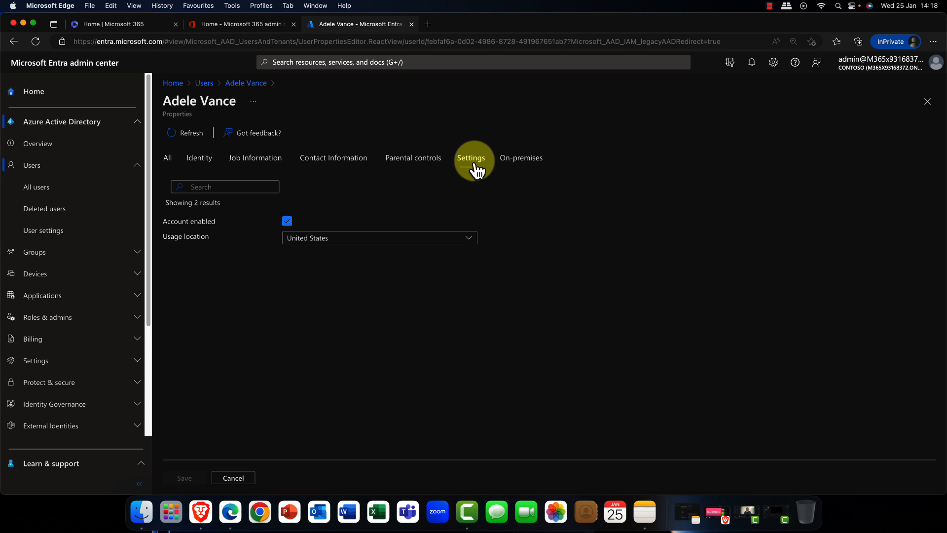
{"action": "left_click", "coordinate": [521, 170]}
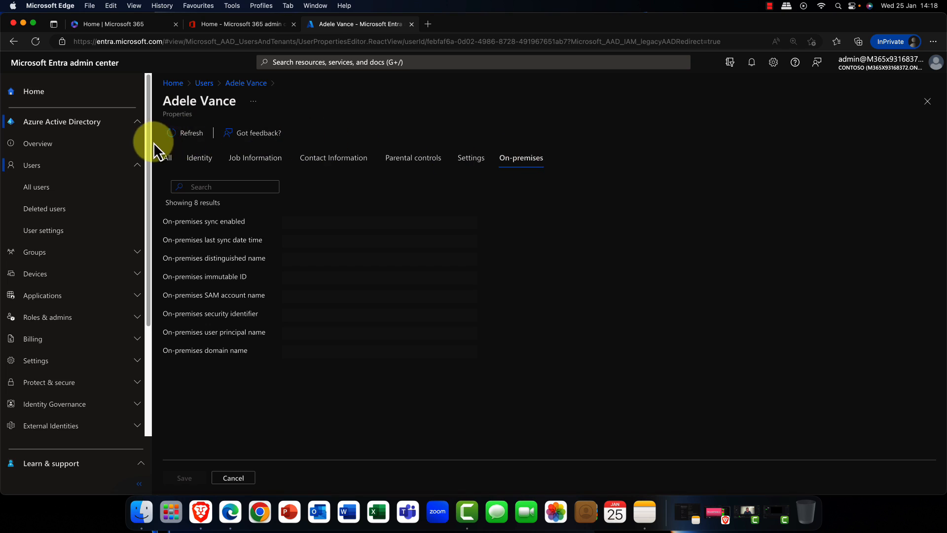
{"action": "left_click", "coordinate": [198, 156]}
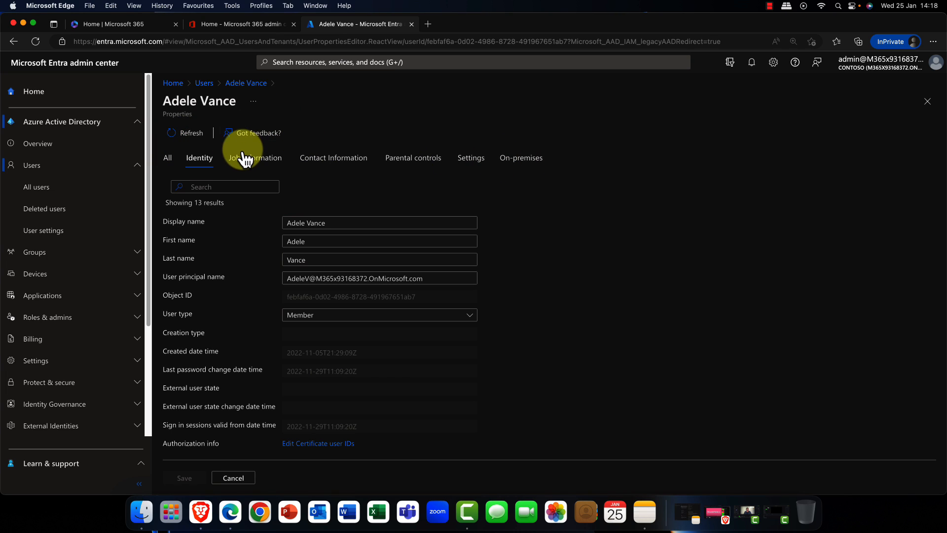
{"action": "left_click", "coordinate": [169, 162]}
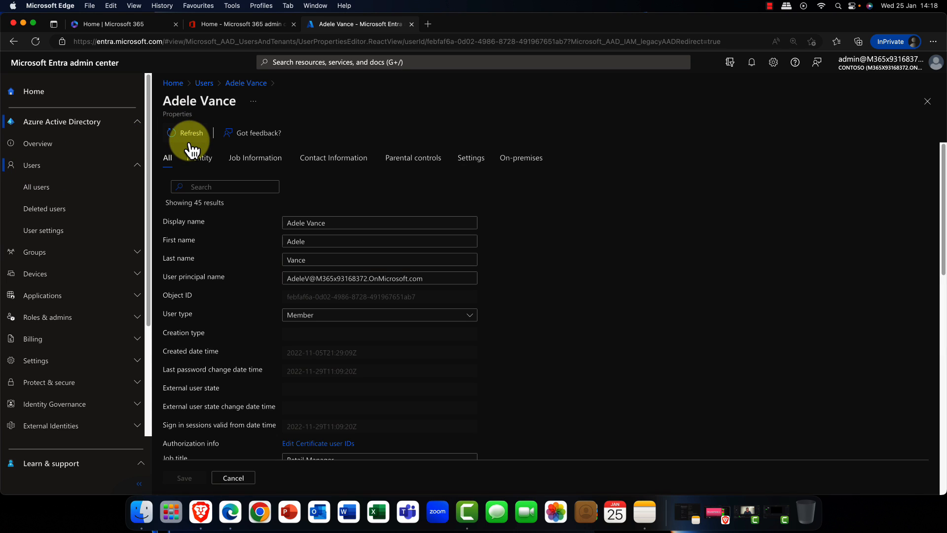
Leave the user's properties, go back to the tenant overview and reopen the list of all users.
{"action": "left_click", "coordinate": [35, 167]}
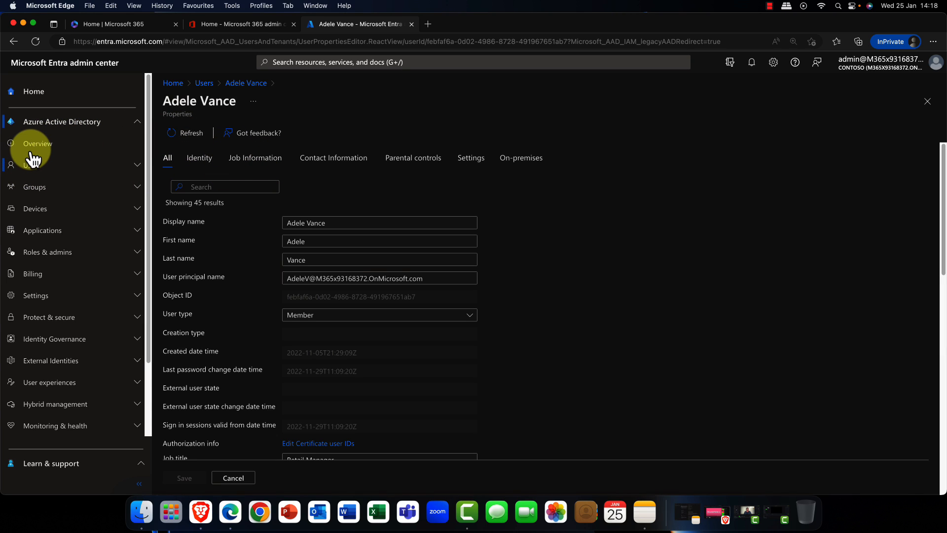
{"action": "left_click", "coordinate": [13, 42]}
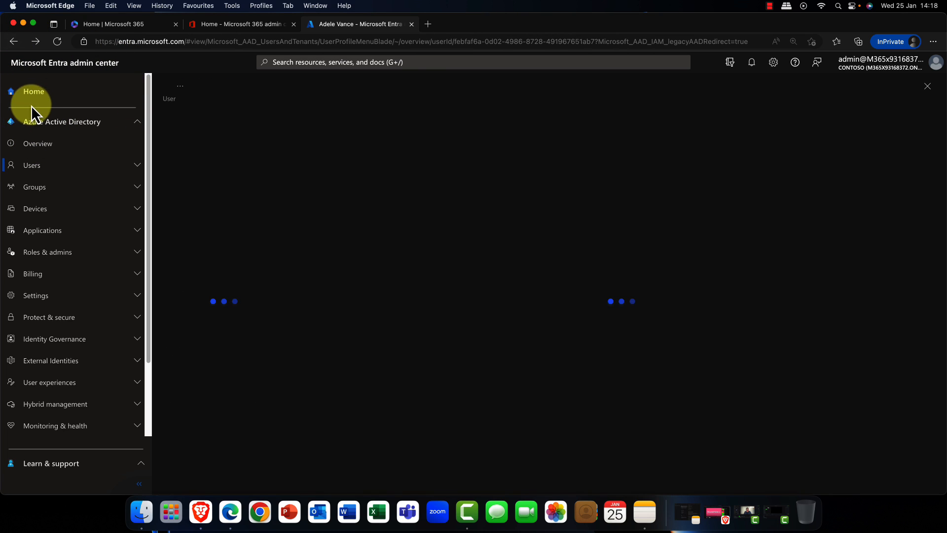
{"action": "left_click", "coordinate": [35, 145]}
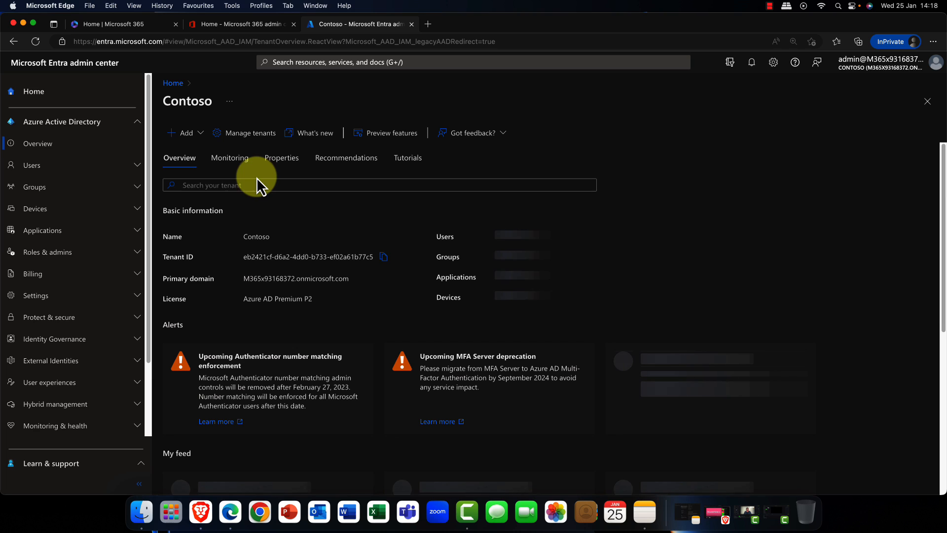
{"action": "left_click", "coordinate": [30, 170]}
{"action": "left_click", "coordinate": [40, 188]}
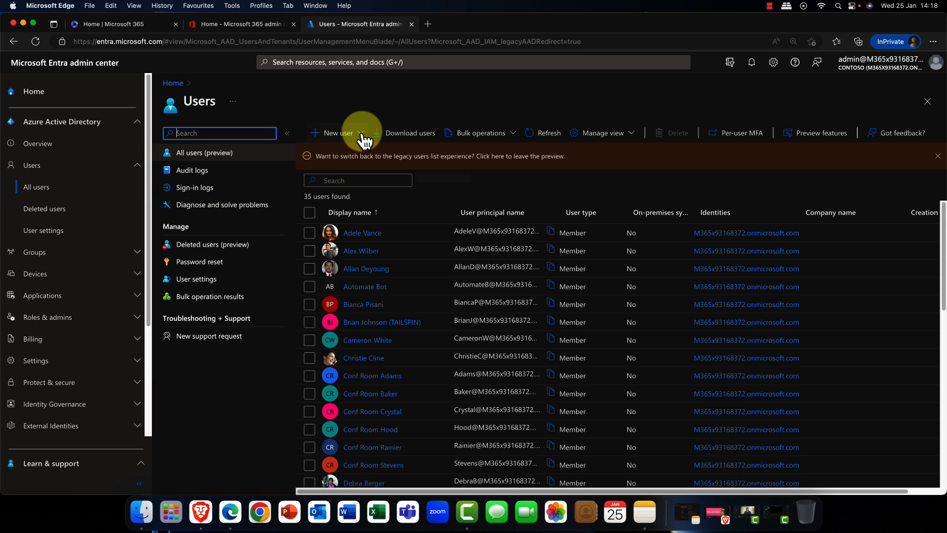
View the new user form for inviting an external user, then return to the list of all users.
{"action": "left_click", "coordinate": [362, 135]}
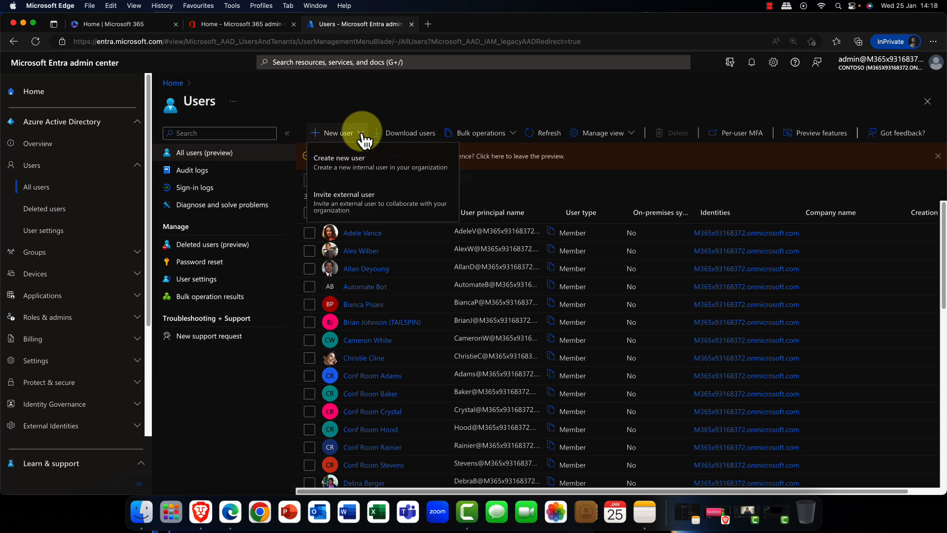
{"action": "left_click", "coordinate": [346, 197]}
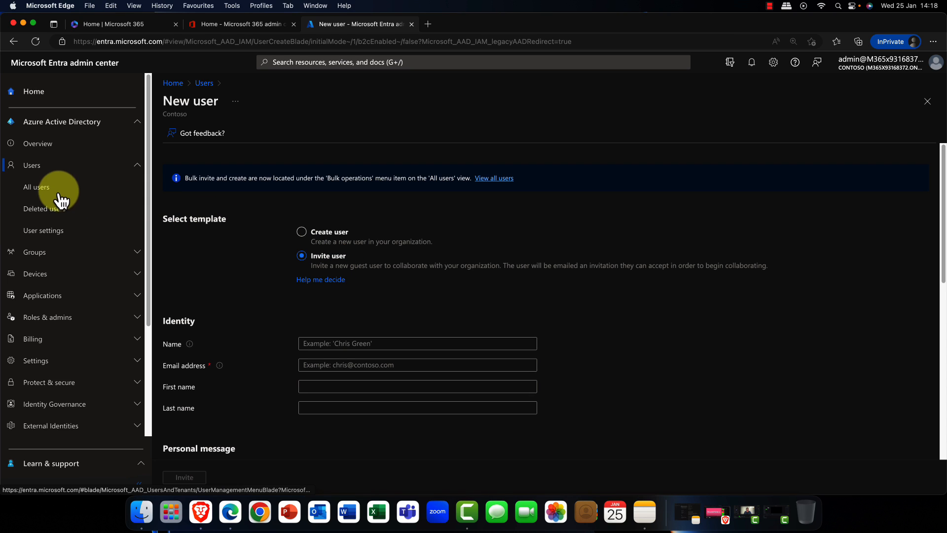
{"action": "left_click", "coordinate": [37, 187]}
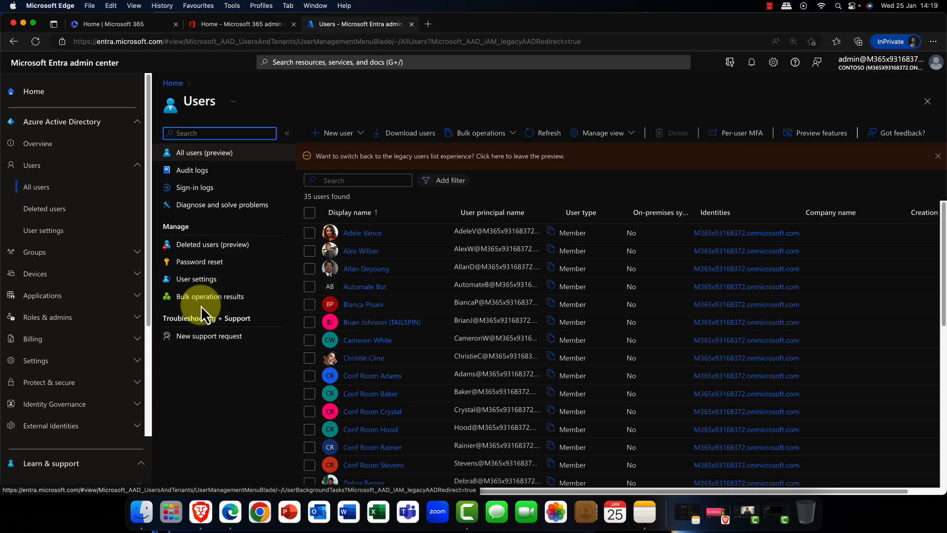
Review the tenant-wide user settings, from app registrations and tenant creation to external users and user features.
{"action": "left_click", "coordinate": [195, 279]}
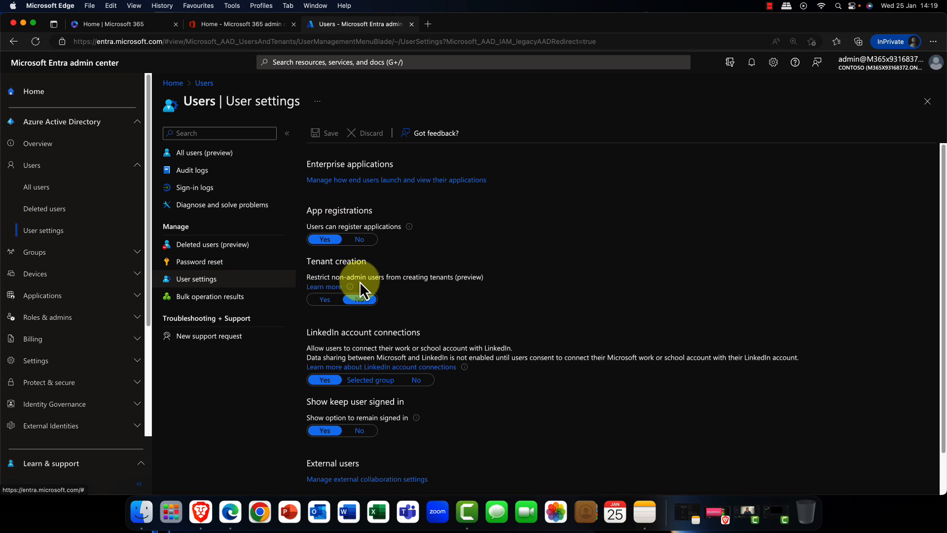
{"action": "scroll", "coordinate": [394, 286], "scroll_direction": "down", "scroll_amount": 2}
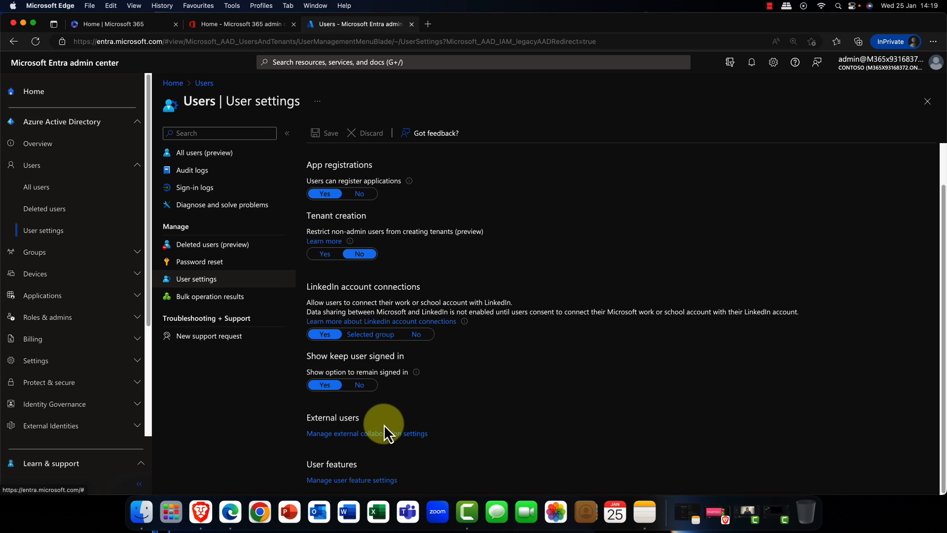
{"action": "left_click", "coordinate": [135, 167]}
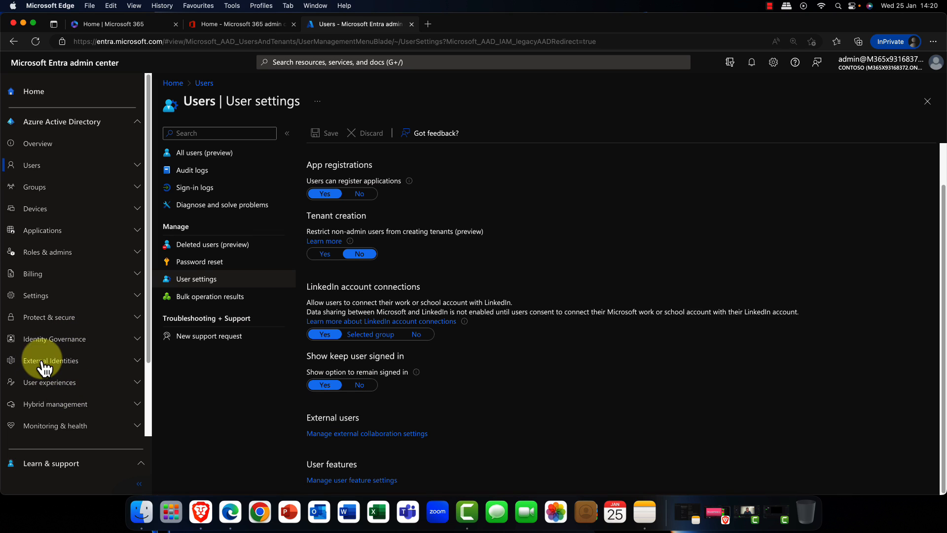
Review the pages available under External Identities, including the external collaboration settings entry, and collapse the section again.
{"action": "left_click", "coordinate": [132, 365]}
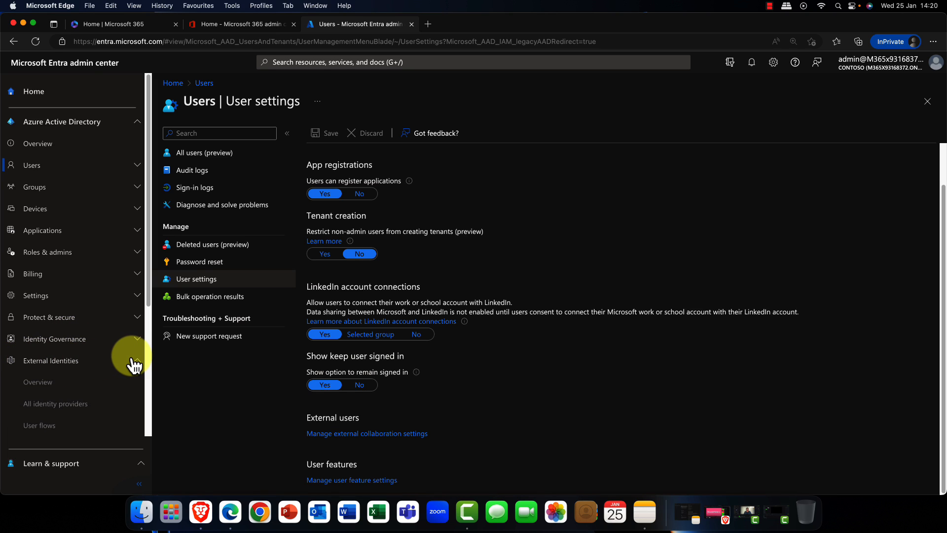
{"action": "scroll", "coordinate": [88, 346], "scroll_direction": "down", "scroll_amount": 3}
{"action": "scroll", "coordinate": [89, 348], "scroll_direction": "down", "scroll_amount": 2}
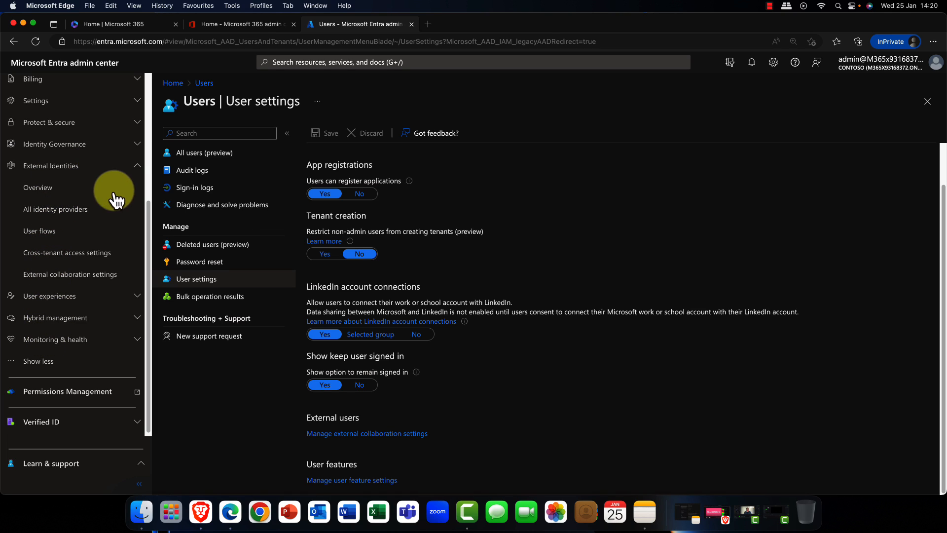
{"action": "left_click", "coordinate": [137, 166]}
{"action": "scroll", "coordinate": [78, 218], "scroll_direction": "up", "scroll_amount": 5}
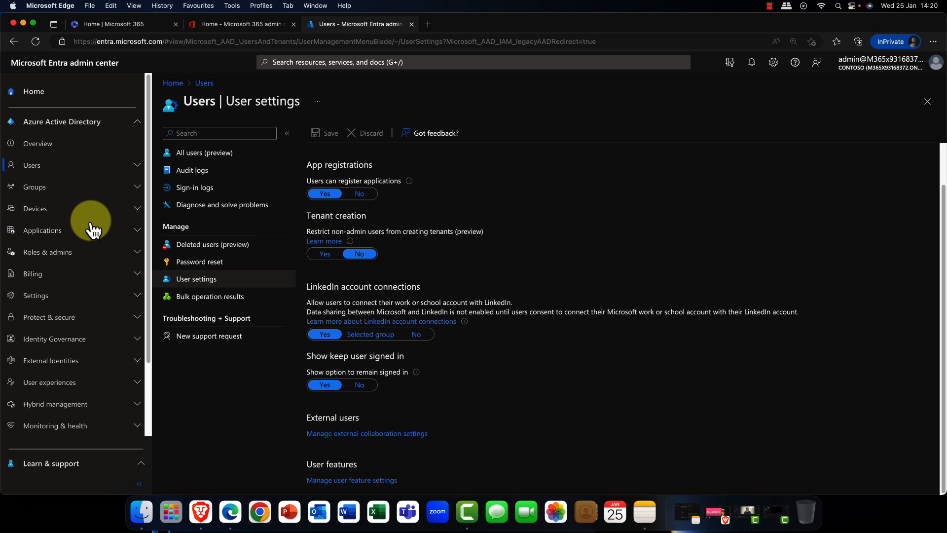
Open the list of all groups and start creating a new group.
{"action": "left_click", "coordinate": [44, 190]}
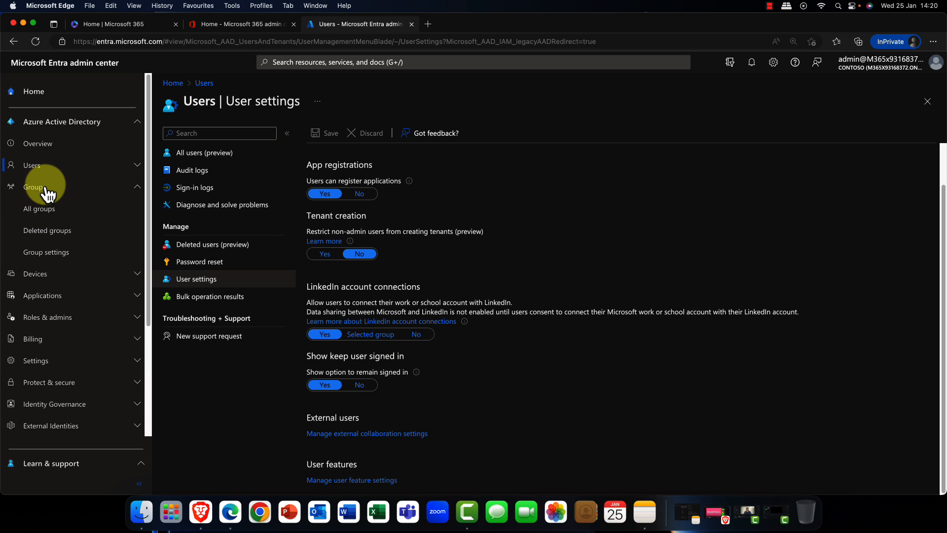
{"action": "left_click", "coordinate": [50, 210]}
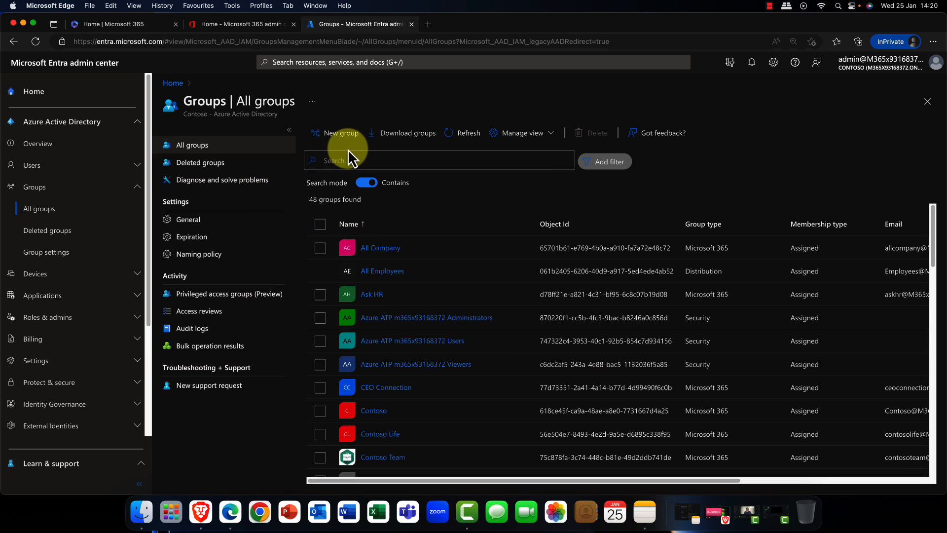
{"action": "left_click", "coordinate": [341, 133]}
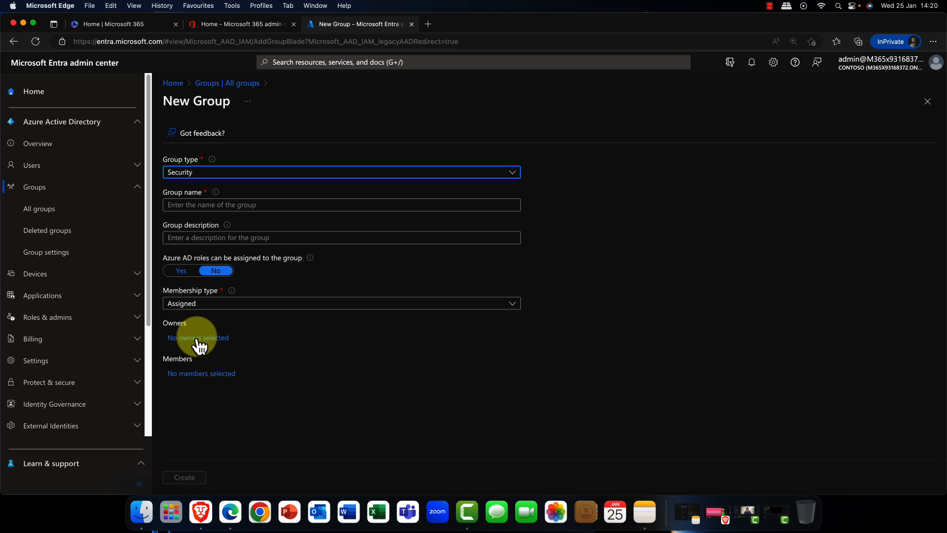
Set the new group's type to Microsoft 365 and name it Tromso Accounts.
{"action": "left_click", "coordinate": [244, 310]}
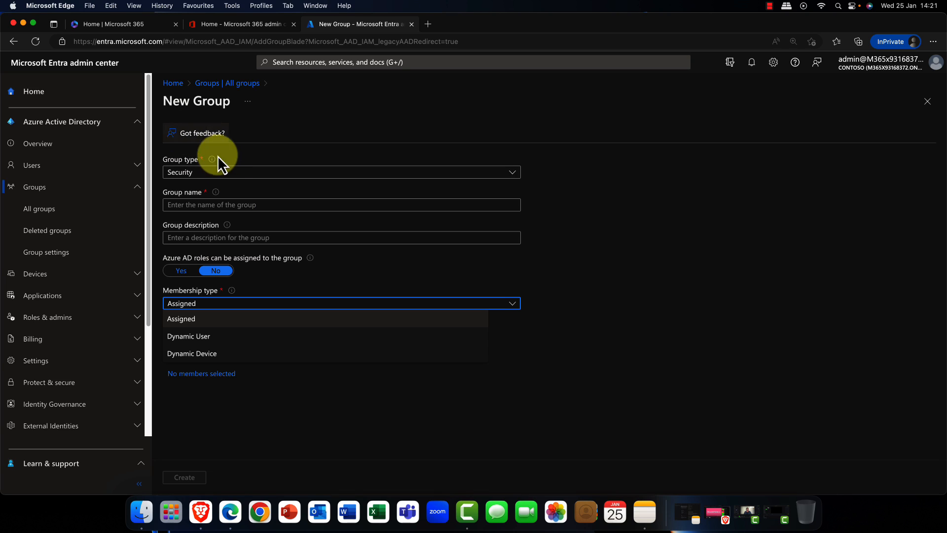
{"action": "left_click", "coordinate": [226, 172]}
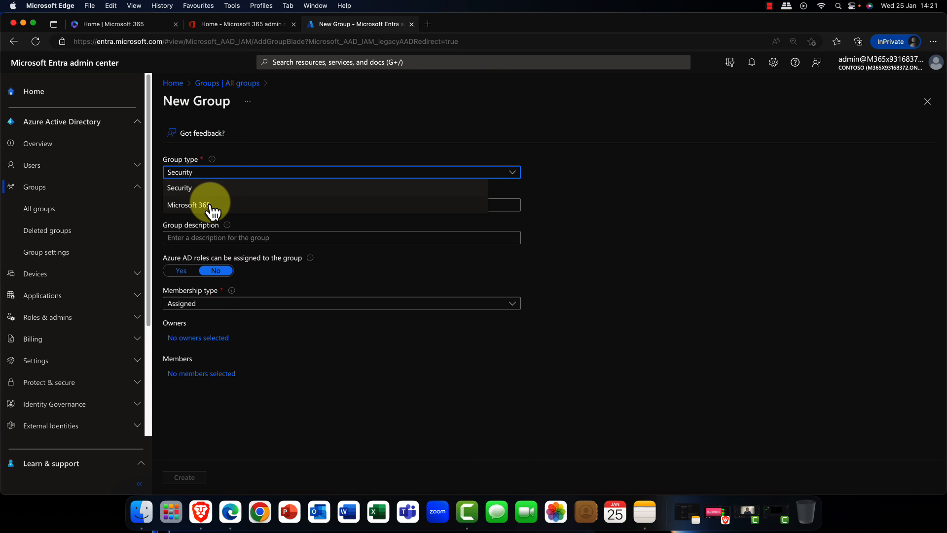
{"action": "left_click", "coordinate": [212, 207]}
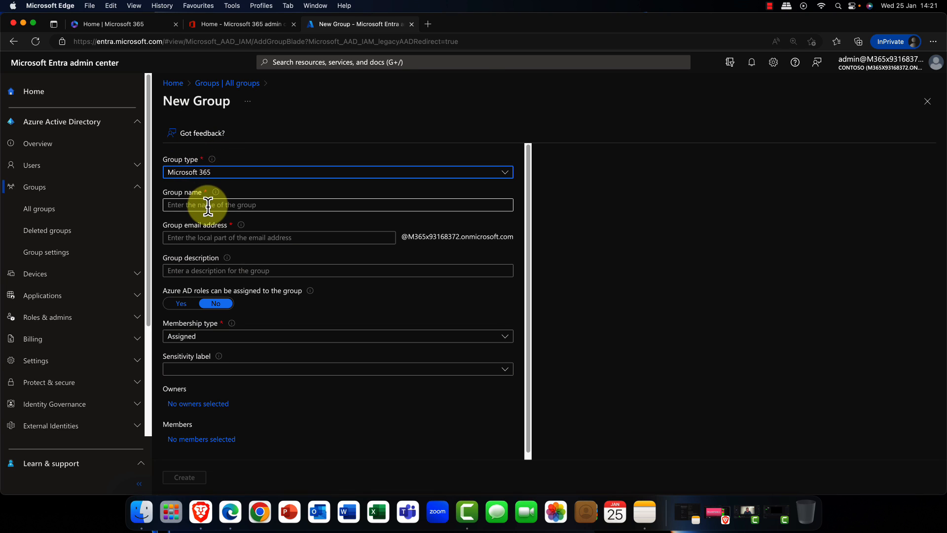
{"action": "left_click", "coordinate": [208, 205]}
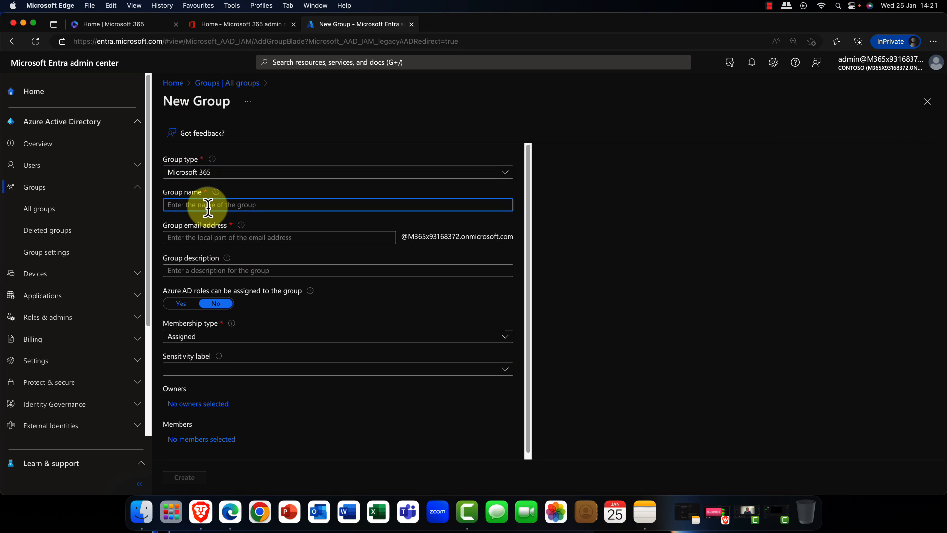
{"action": "type", "text": "Tromso A"}
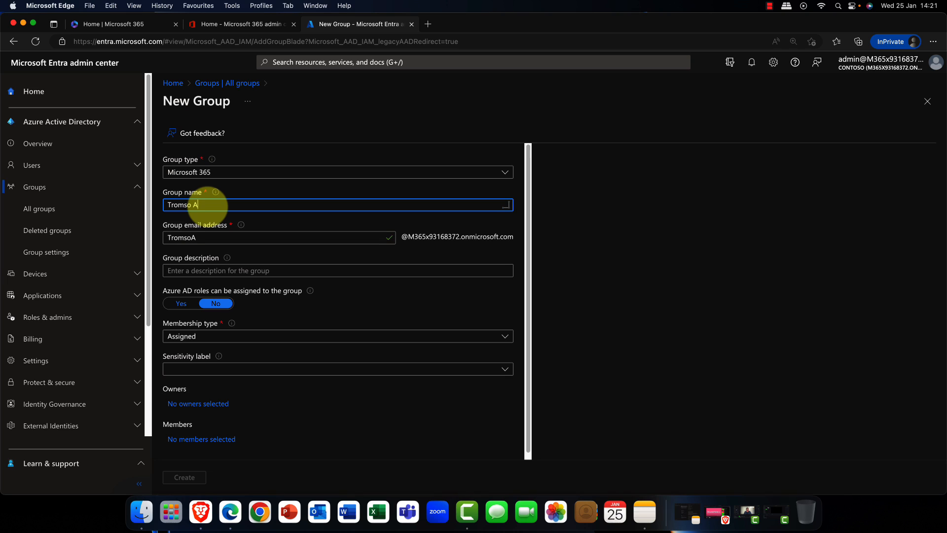
{"action": "type", "text": "ccounts"}
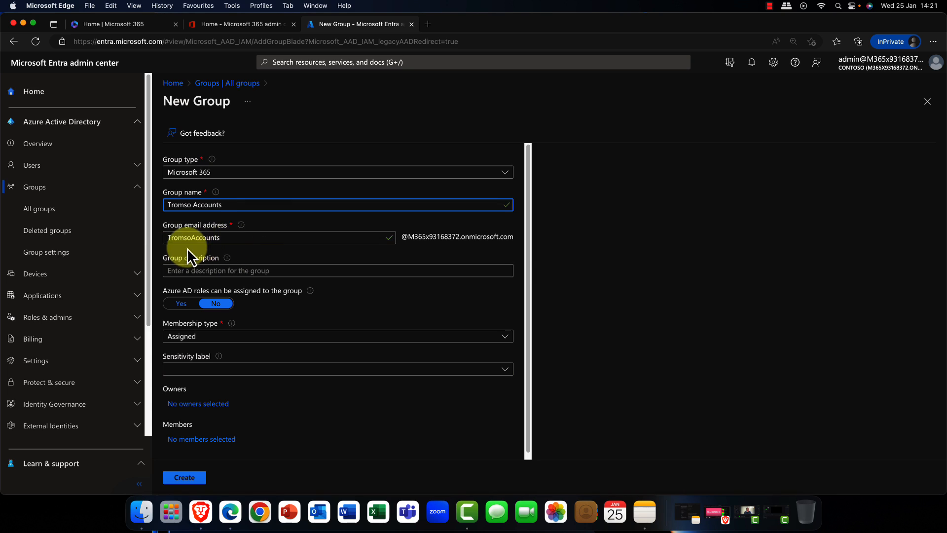
Keep Azure AD role assignment for the group at No and set the membership type to Dynamic User.
{"action": "scroll", "coordinate": [298, 245], "scroll_direction": "down", "scroll_amount": 1}
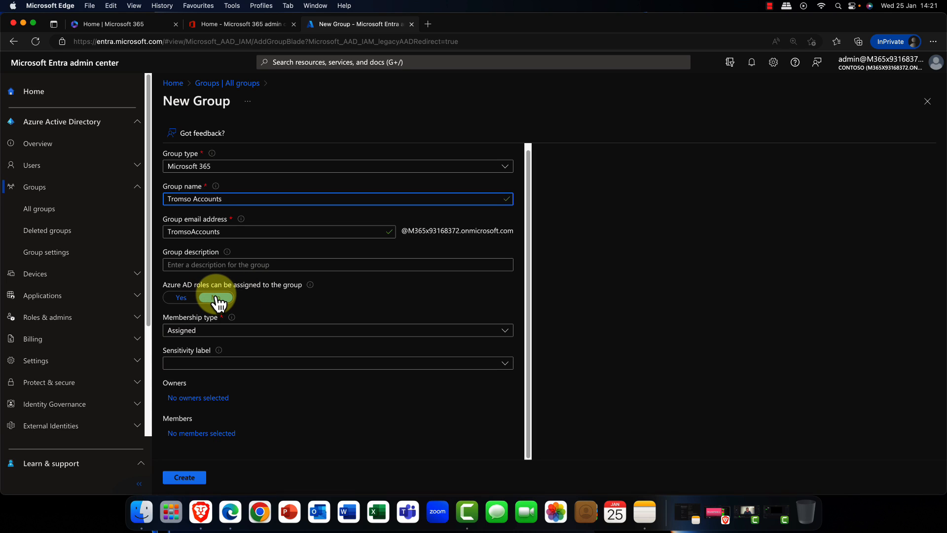
{"action": "left_click", "coordinate": [179, 298]}
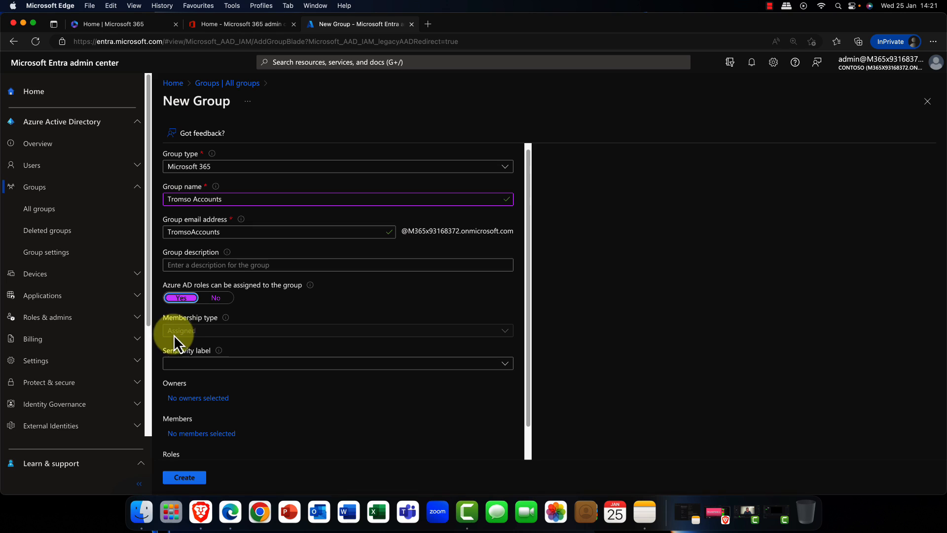
{"action": "left_click", "coordinate": [215, 298]}
{"action": "left_click", "coordinate": [214, 331]}
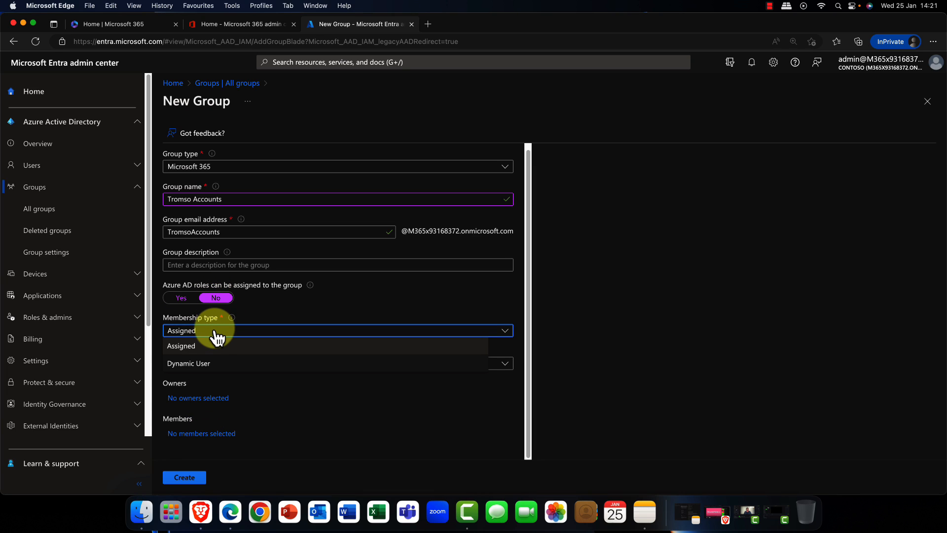
{"action": "left_click", "coordinate": [197, 365]}
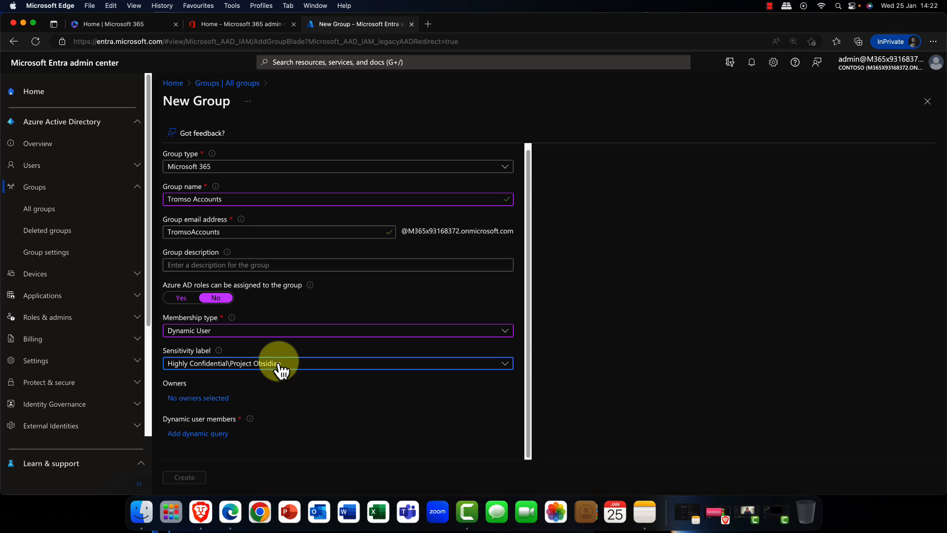
Set the group's sensitivity label to Secret and review the other available labels.
{"action": "left_click", "coordinate": [277, 364]}
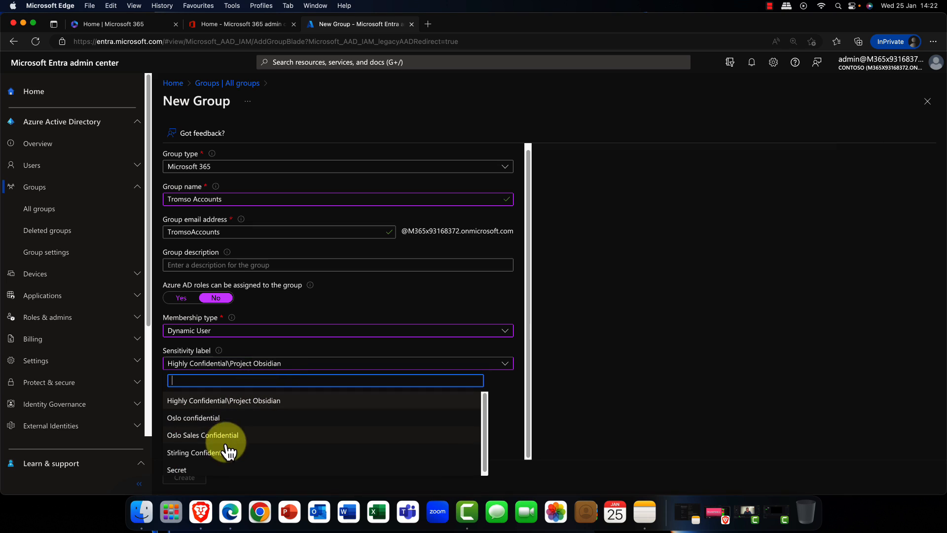
{"action": "left_click", "coordinate": [178, 471]}
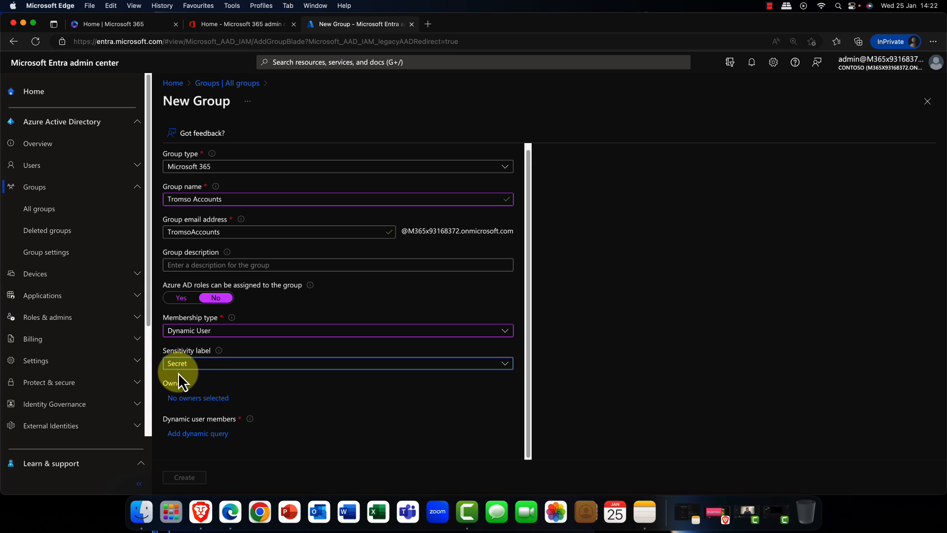
{"action": "left_click", "coordinate": [504, 365]}
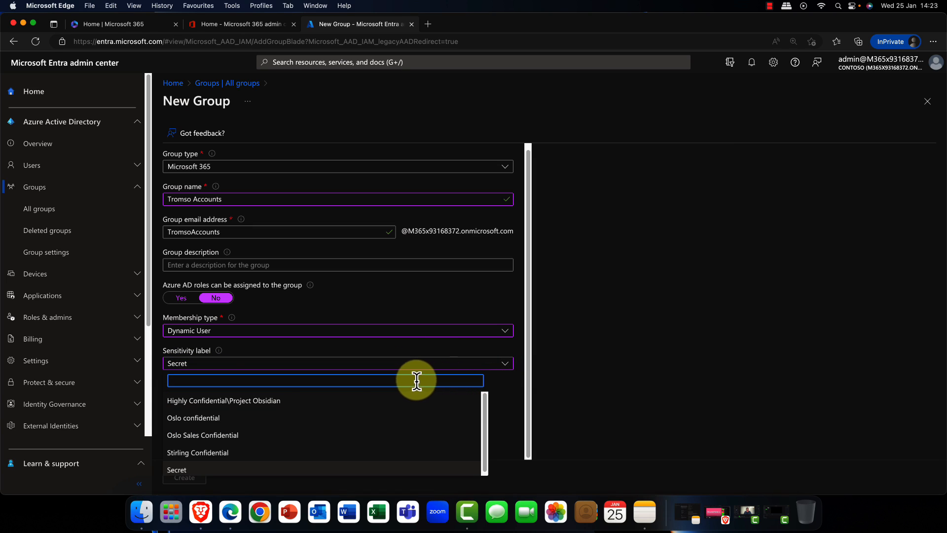
{"action": "scroll", "coordinate": [252, 418], "scroll_direction": "down", "scroll_amount": 1}
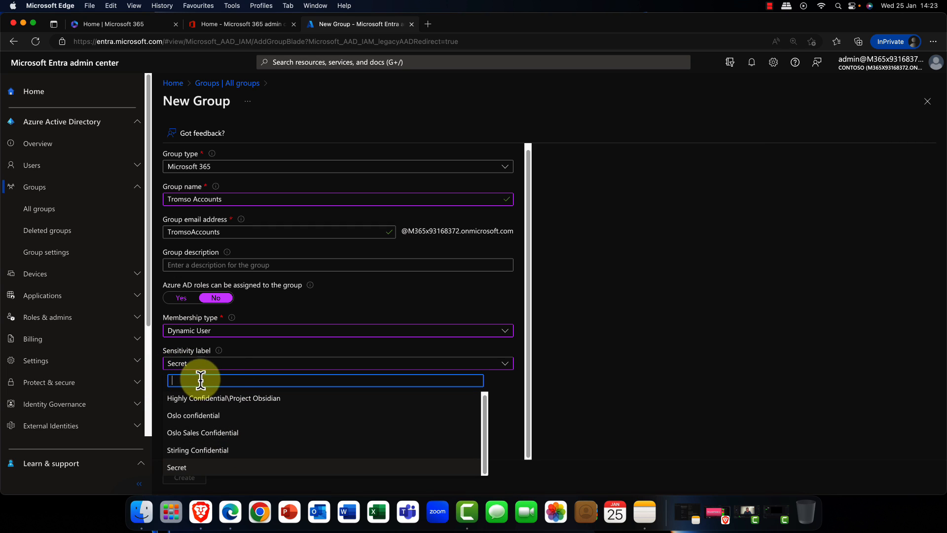
{"action": "left_click", "coordinate": [502, 387]}
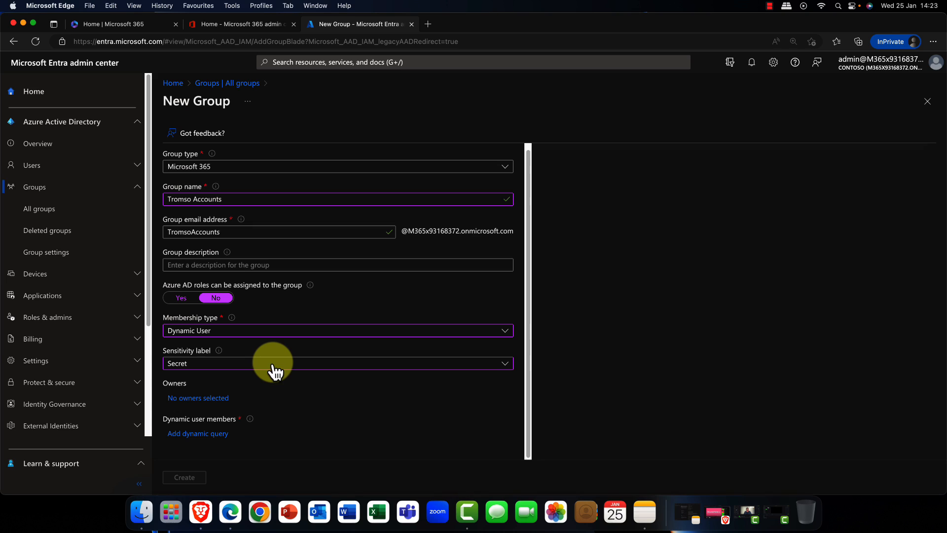
Search the possible owners for "cdx" and add the Microsoft CDX account as the group's owner.
{"action": "left_click", "coordinate": [196, 397]}
{"action": "left_click", "coordinate": [699, 136]}
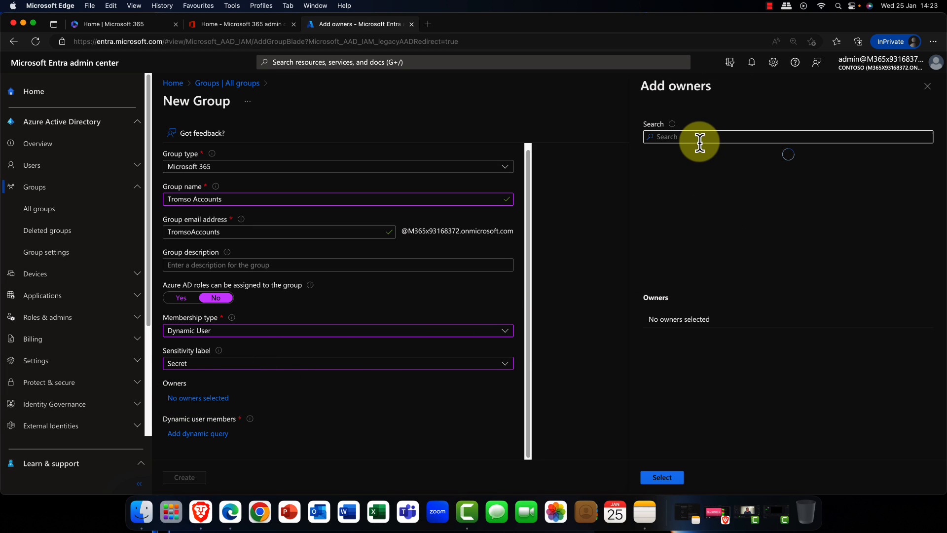
{"action": "type", "text": "cdx"}
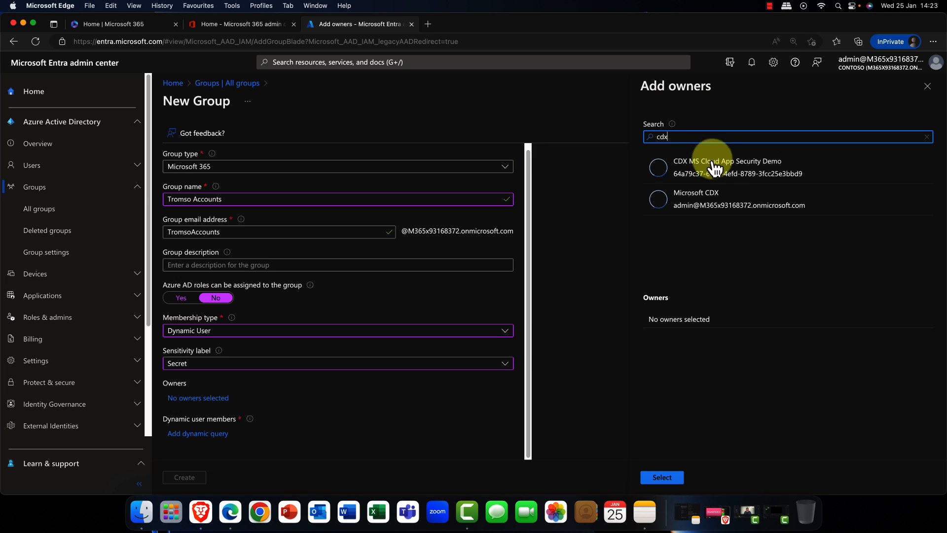
{"action": "left_click", "coordinate": [718, 208]}
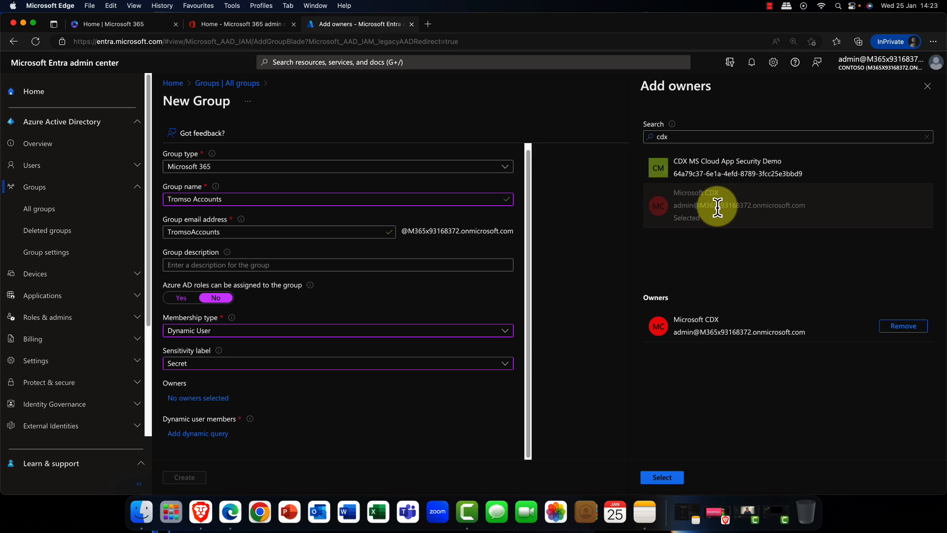
{"action": "left_click", "coordinate": [666, 479]}
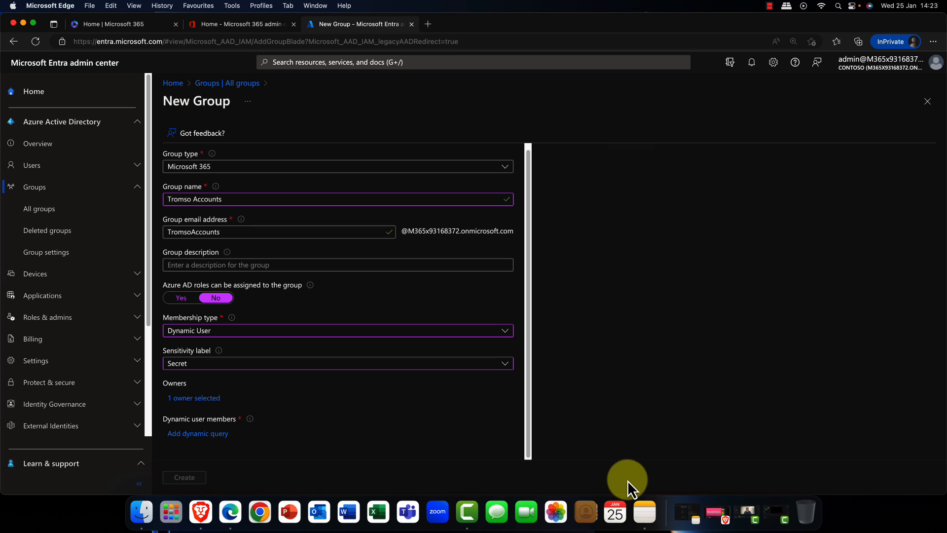
Add a dynamic query for the user members with the rule expression city Equals Tromso.
{"action": "left_click", "coordinate": [201, 432]}
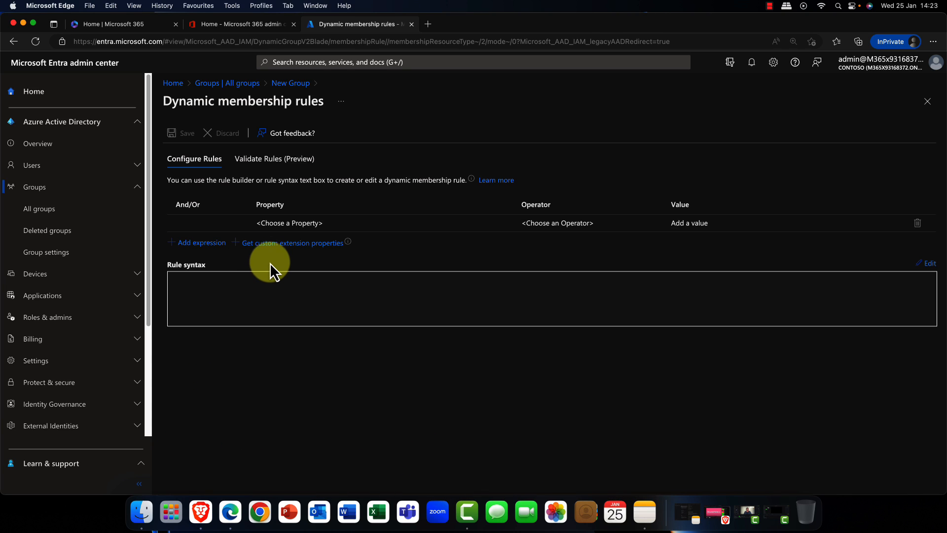
{"action": "left_click", "coordinate": [276, 226]}
{"action": "left_click", "coordinate": [338, 225]}
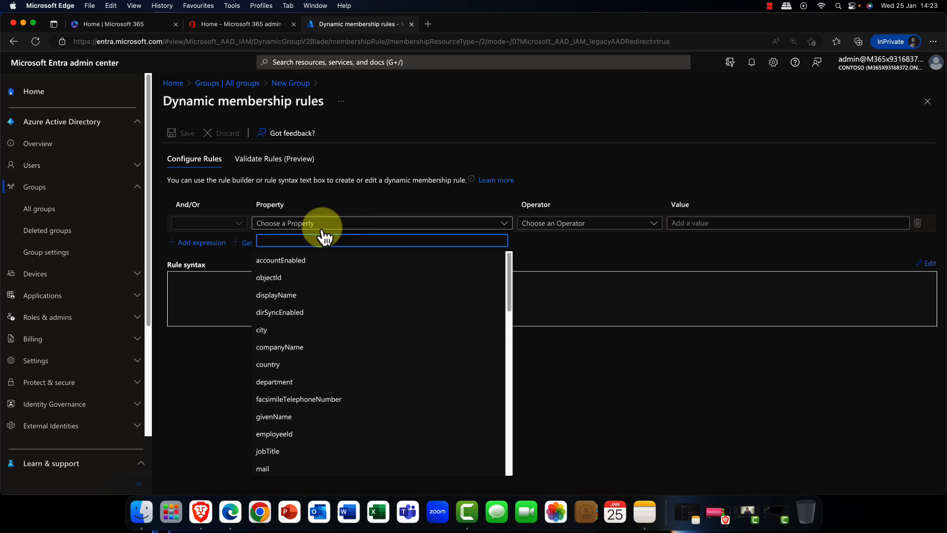
{"action": "left_click", "coordinate": [274, 334]}
{"action": "left_click", "coordinate": [585, 227]}
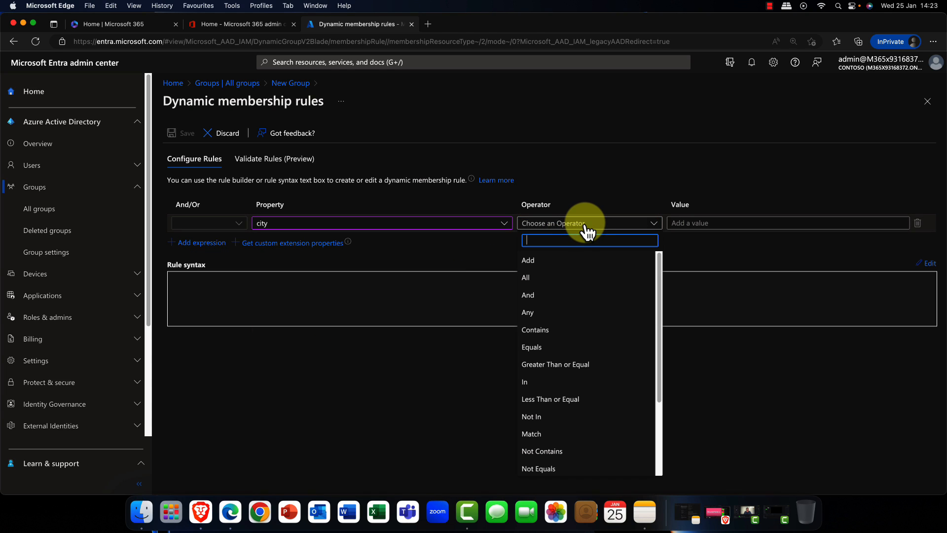
{"action": "left_click", "coordinate": [534, 348]}
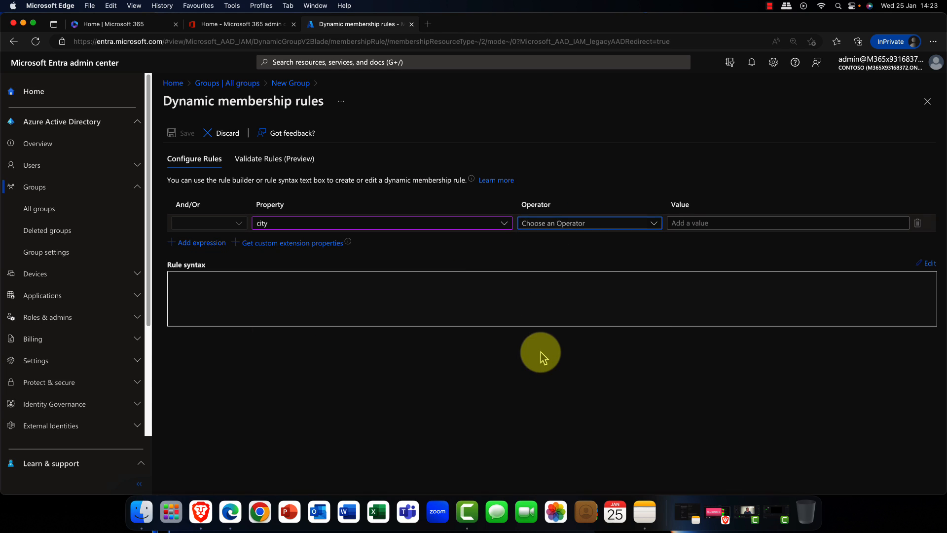
{"action": "left_click", "coordinate": [741, 223]}
{"action": "type", "text": "Tromso"}
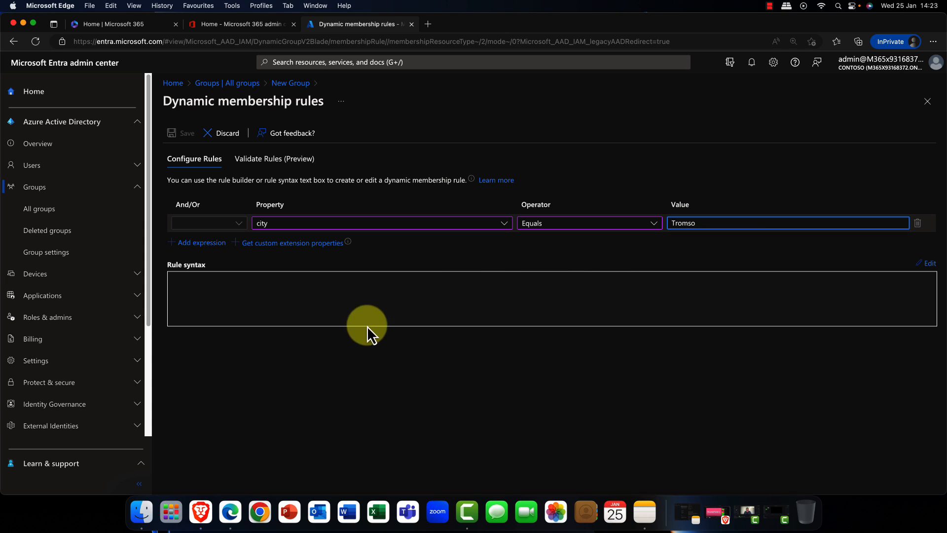
{"action": "left_click", "coordinate": [307, 308]}
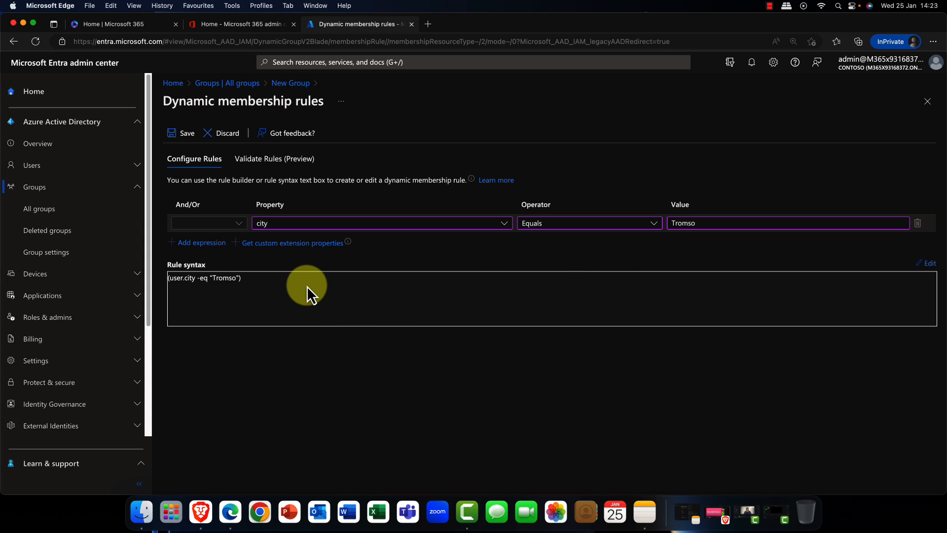
Add a second expression, And department Equals Accounts, to the membership rule and save the rule.
{"action": "left_click", "coordinate": [214, 244]}
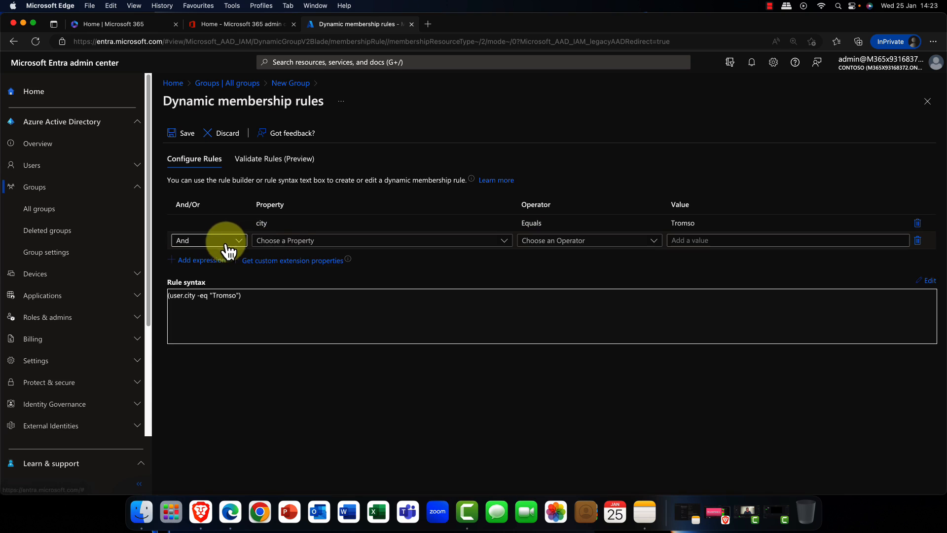
{"action": "left_click", "coordinate": [325, 242]}
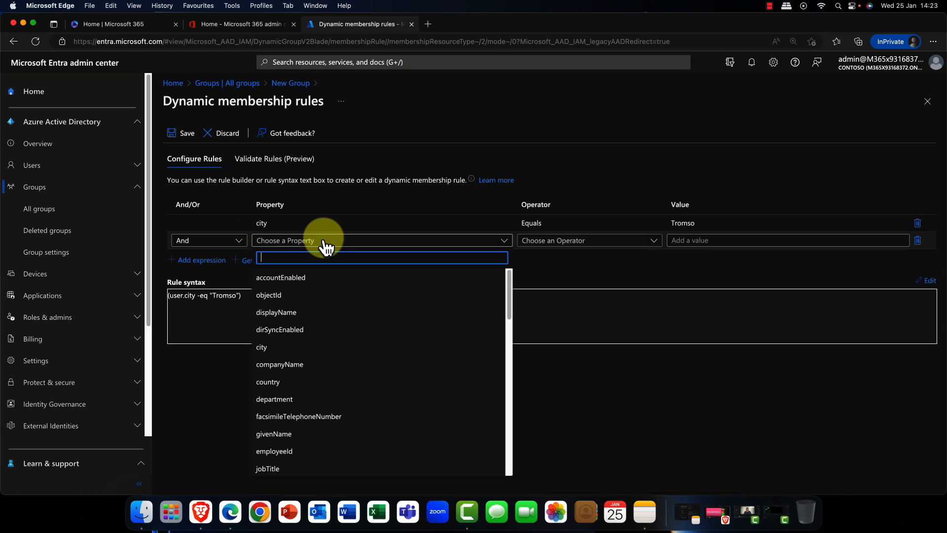
{"action": "left_click", "coordinate": [313, 399]}
{"action": "left_click", "coordinate": [598, 241]}
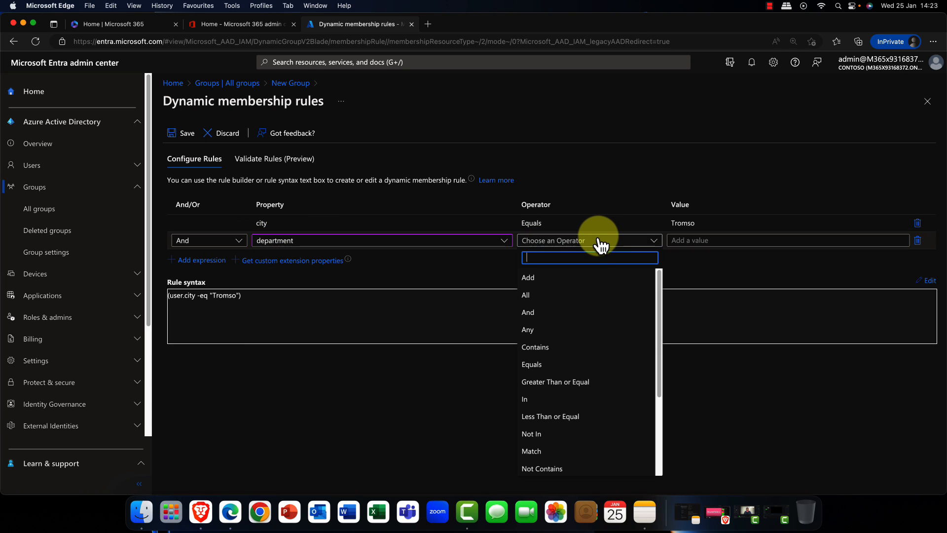
{"action": "left_click", "coordinate": [545, 365]}
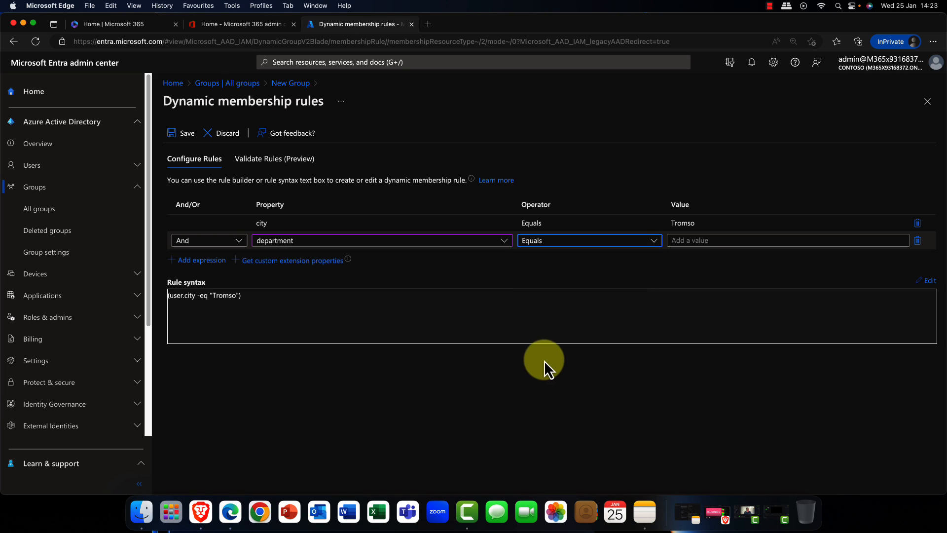
{"action": "left_click", "coordinate": [707, 241]}
{"action": "type", "text": "Accounts"}
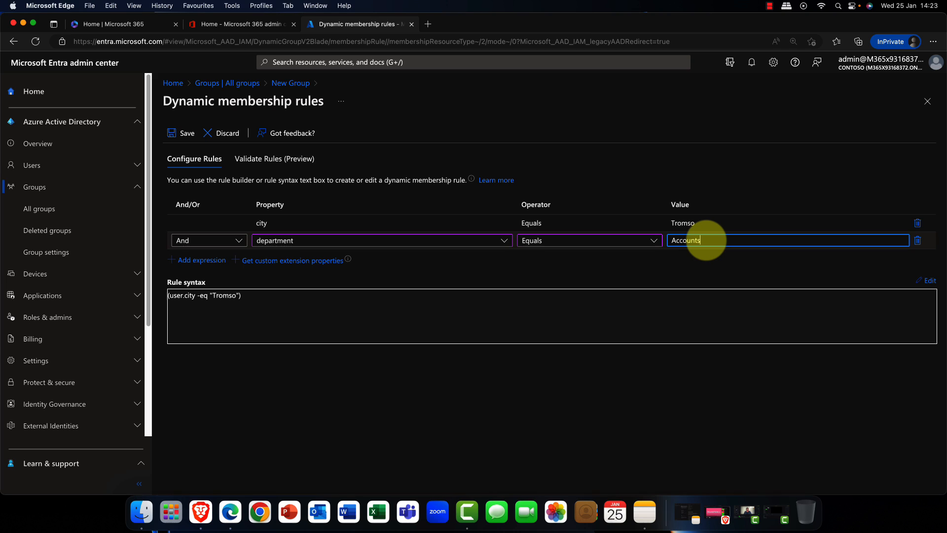
{"action": "left_click", "coordinate": [362, 402]}
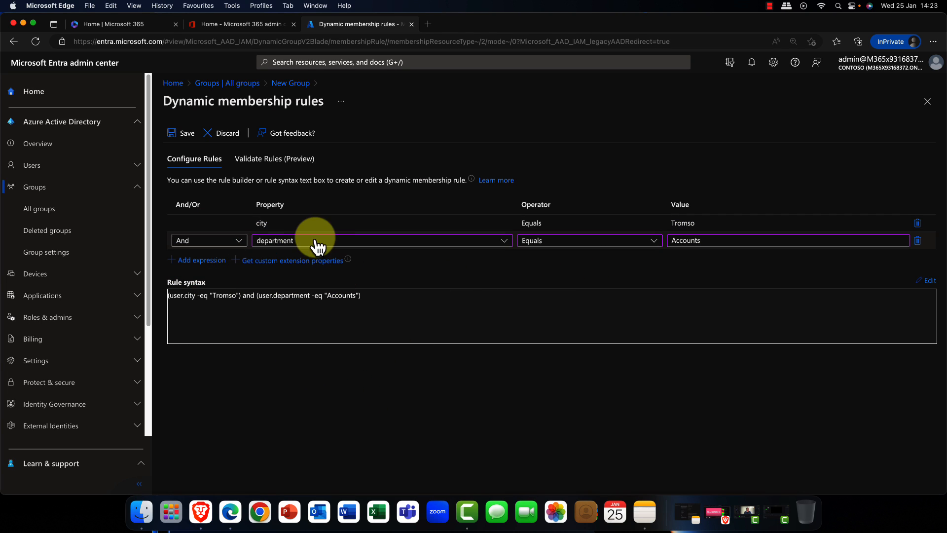
{"action": "left_click", "coordinate": [188, 140]}
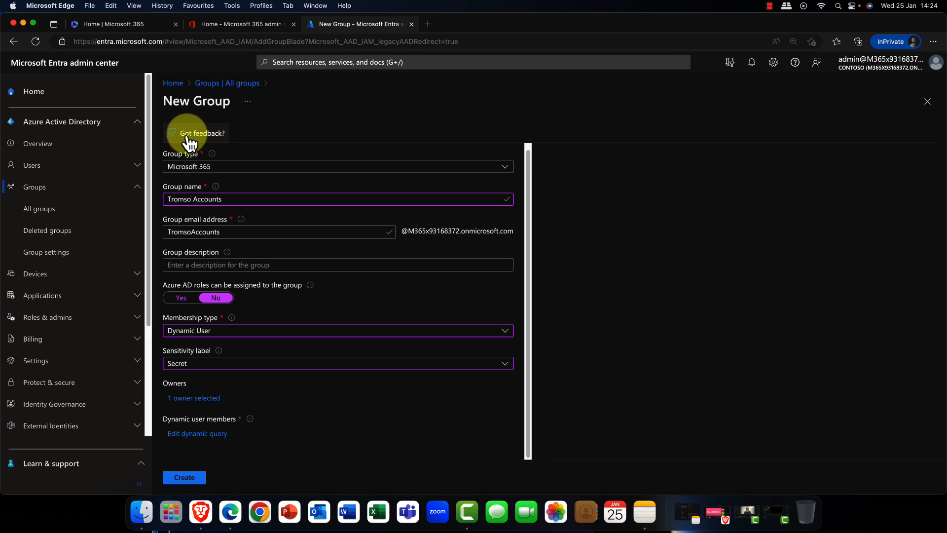
Create the Tromso Accounts group and open the list of all users.
{"action": "left_click", "coordinate": [191, 476]}
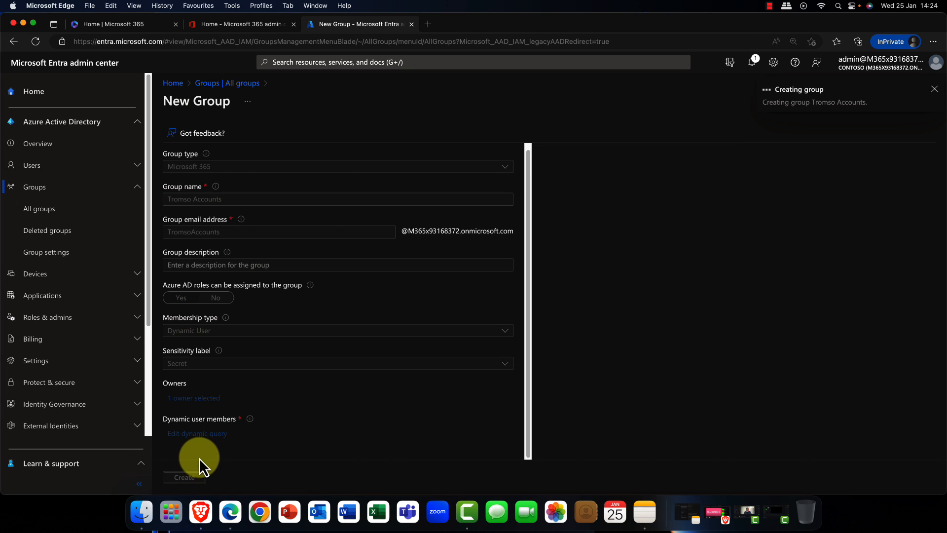
{"action": "left_click", "coordinate": [32, 168]}
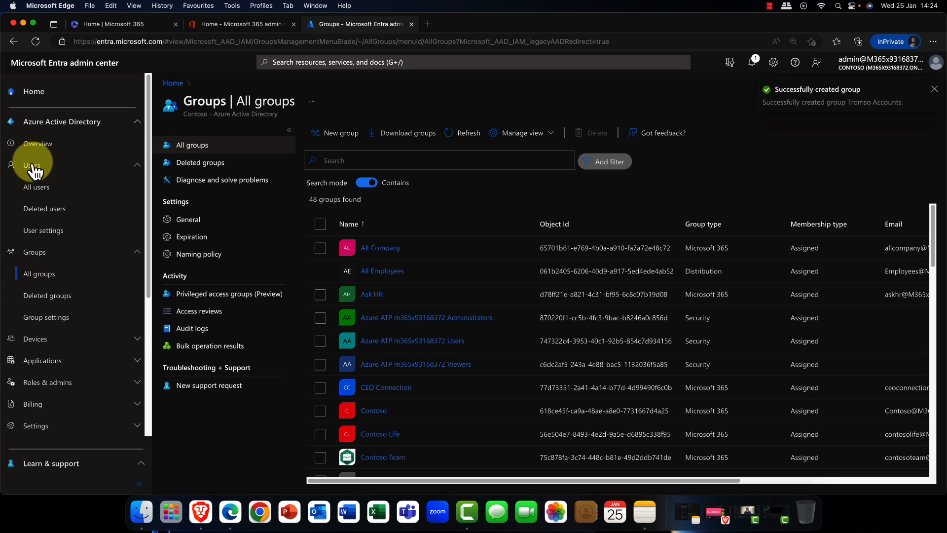
{"action": "left_click", "coordinate": [34, 189]}
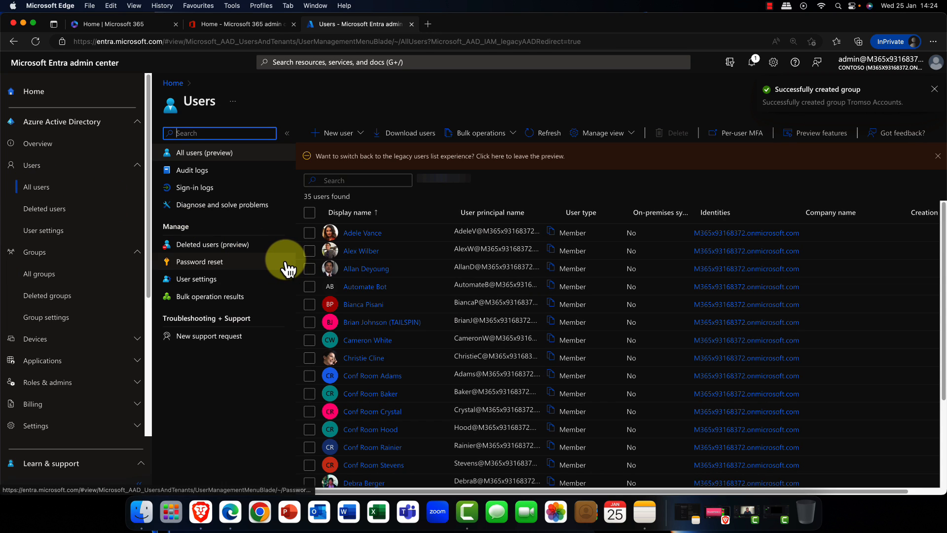
Find the Tromso-based Sales user in the user list and open that user's properties for editing.
{"action": "scroll", "coordinate": [372, 280], "scroll_direction": "down", "scroll_amount": 5}
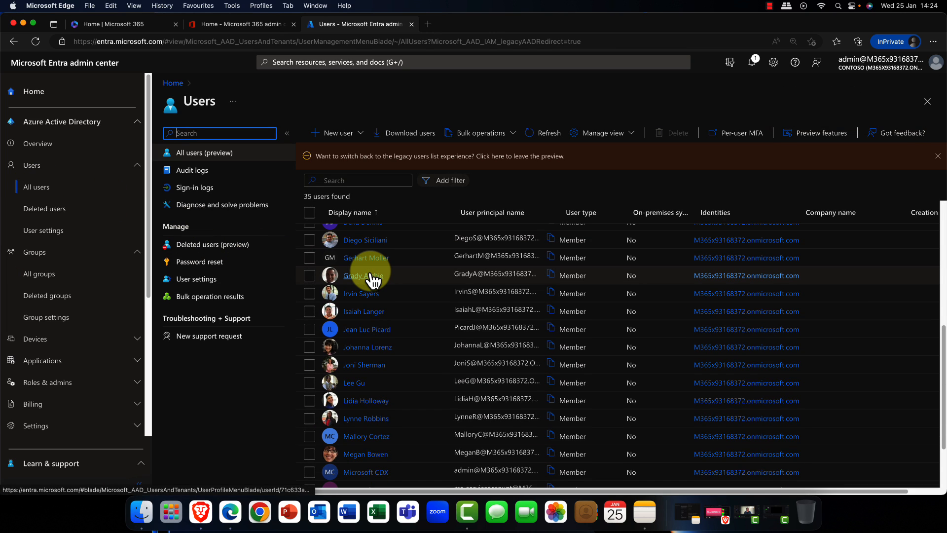
{"action": "left_click", "coordinate": [364, 328]}
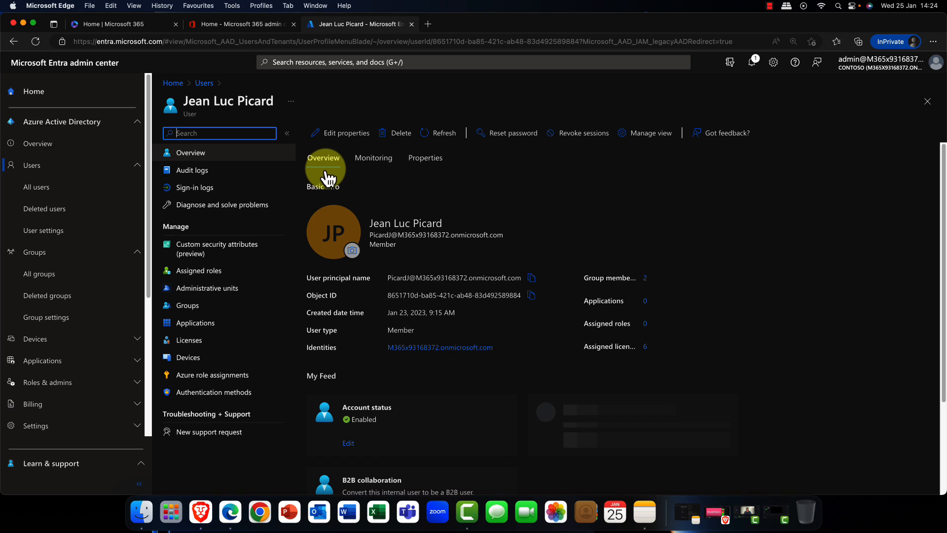
{"action": "left_click", "coordinate": [347, 140]}
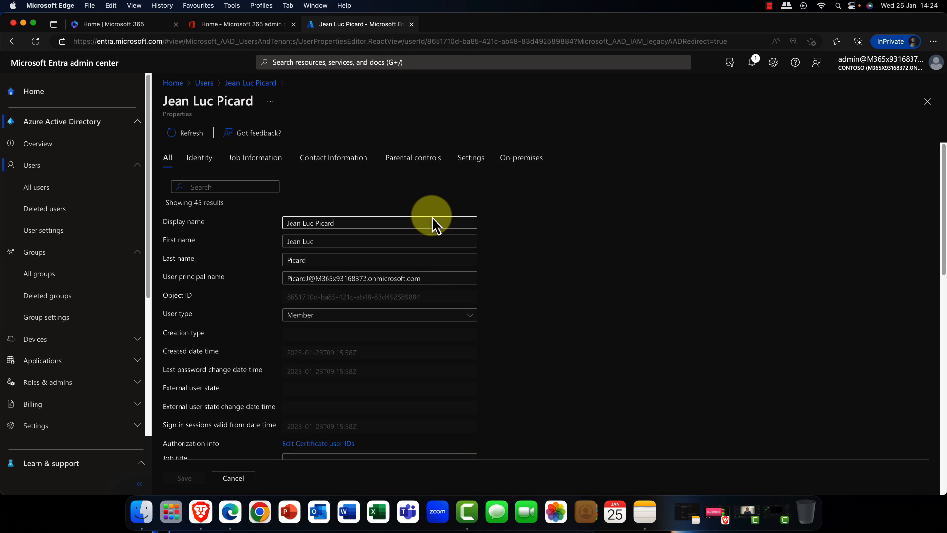
Set the user's department to Accounts, keeping the city as Tromso, and save the properties.
{"action": "scroll", "coordinate": [335, 294], "scroll_direction": "down", "scroll_amount": 8}
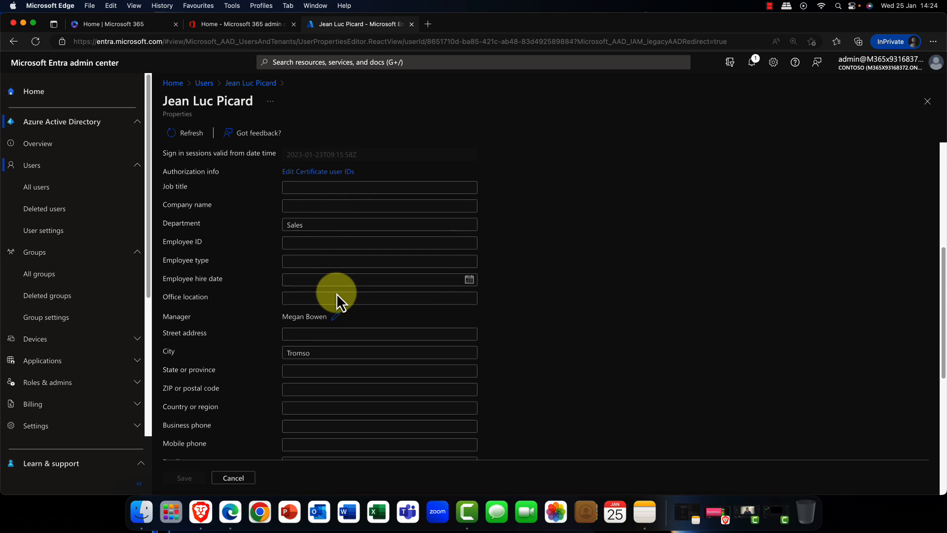
{"action": "scroll", "coordinate": [336, 293], "scroll_direction": "down", "scroll_amount": 2}
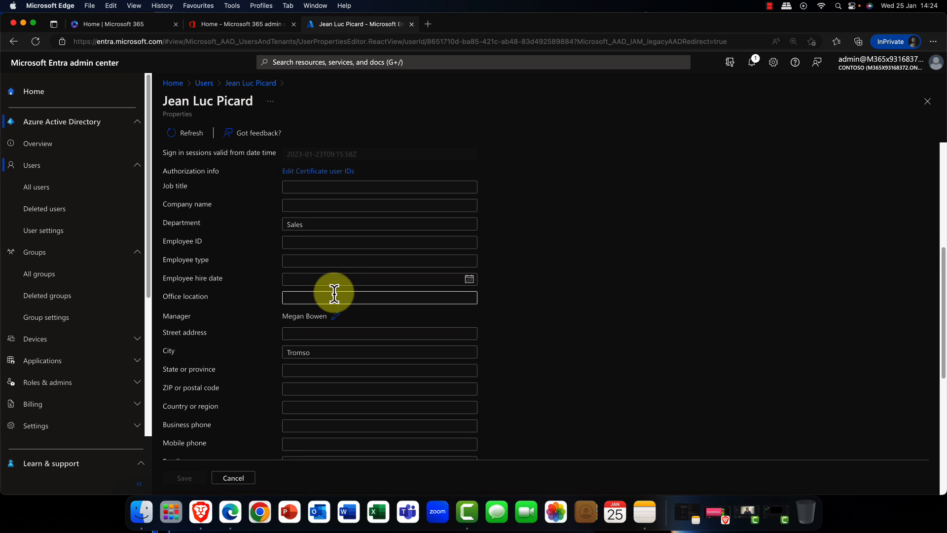
{"action": "left_click_drag", "start_coordinate": [311, 314], "coordinate": [278, 329]}
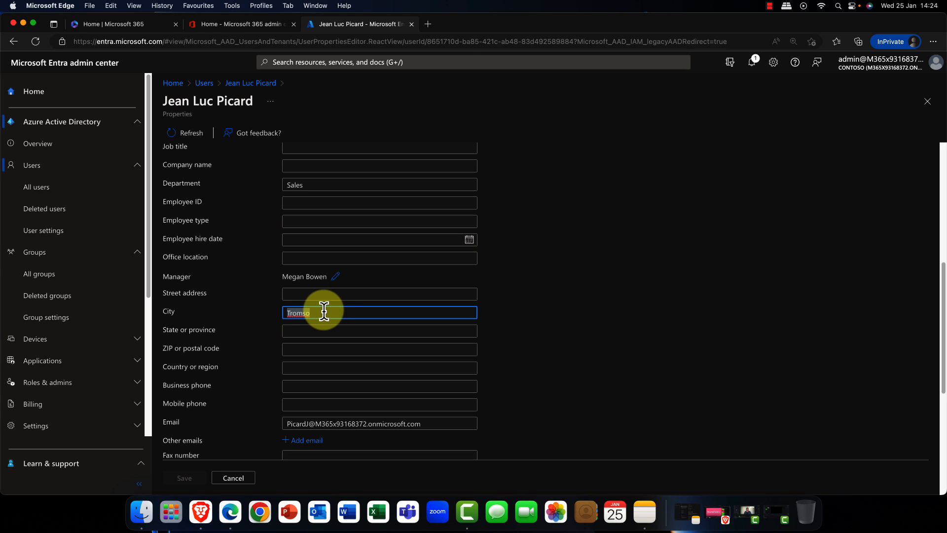
{"action": "scroll", "coordinate": [317, 291], "scroll_direction": "up", "scroll_amount": 2}
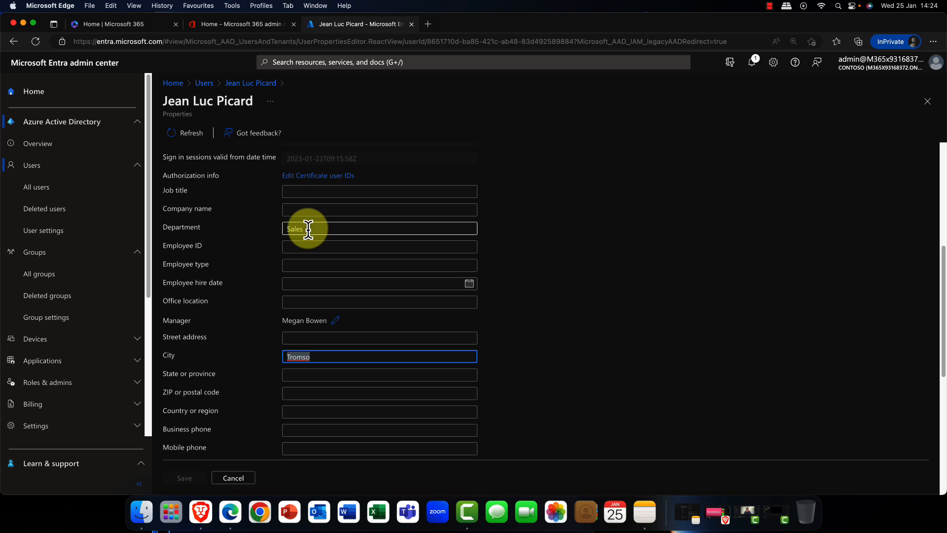
{"action": "left_click_drag", "start_coordinate": [306, 230], "coordinate": [272, 227]}
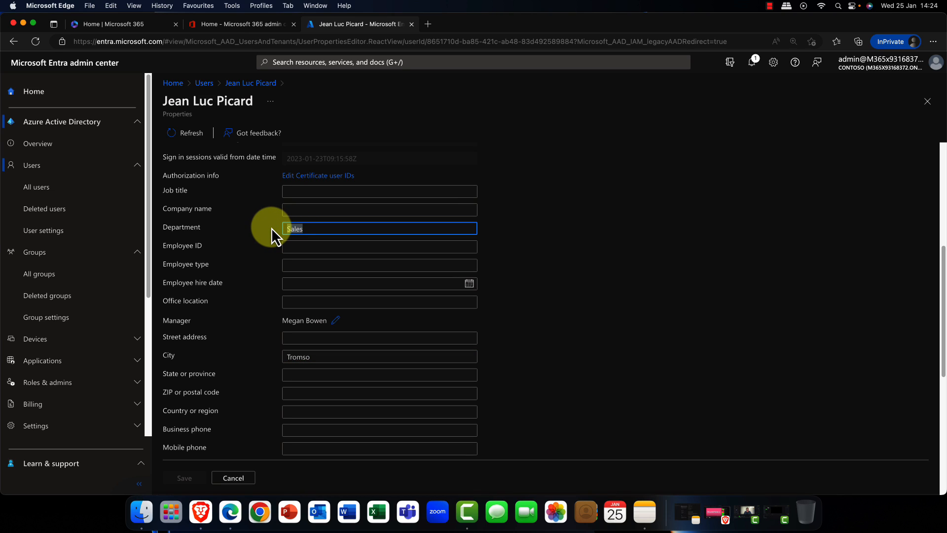
{"action": "type", "text": "Accounts"}
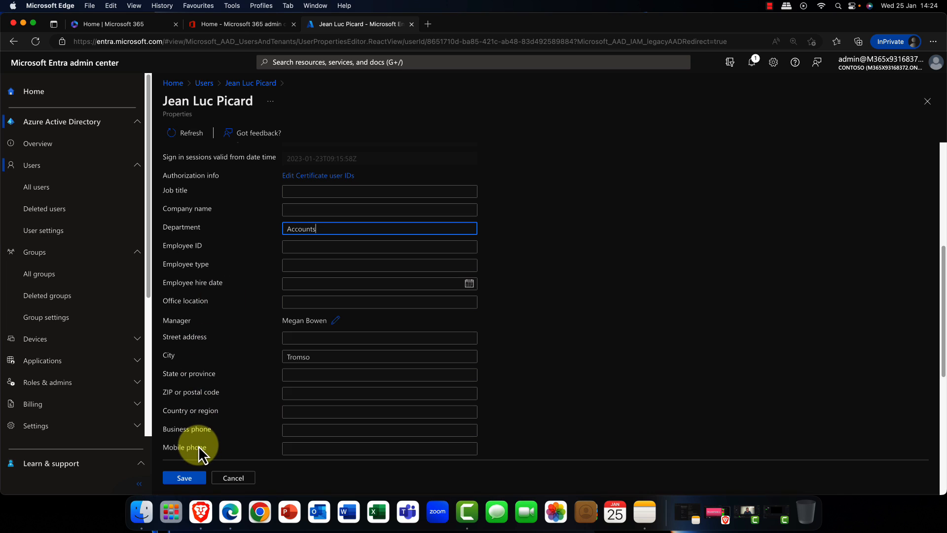
{"action": "left_click", "coordinate": [189, 475]}
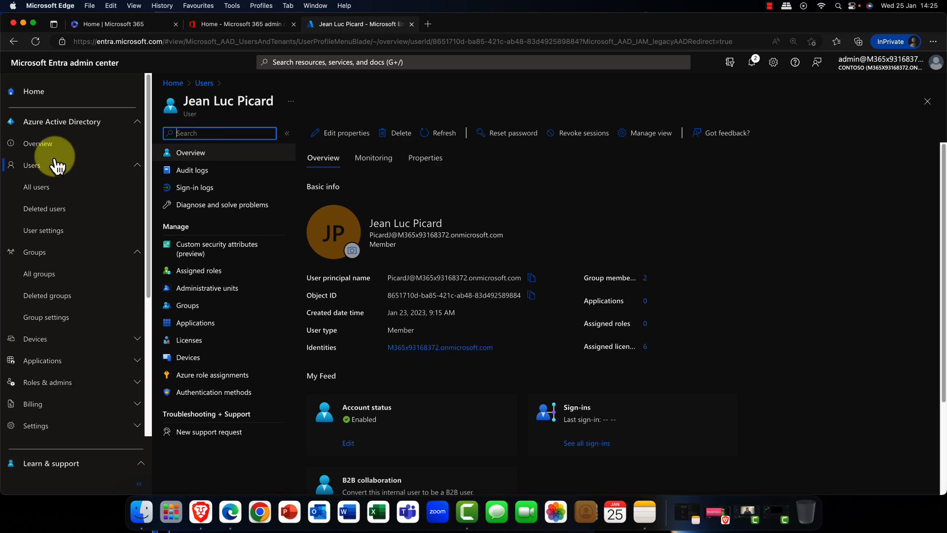
Review the general, expiration and naming policy settings for groups, and view the group access reviews.
{"action": "left_click", "coordinate": [46, 275]}
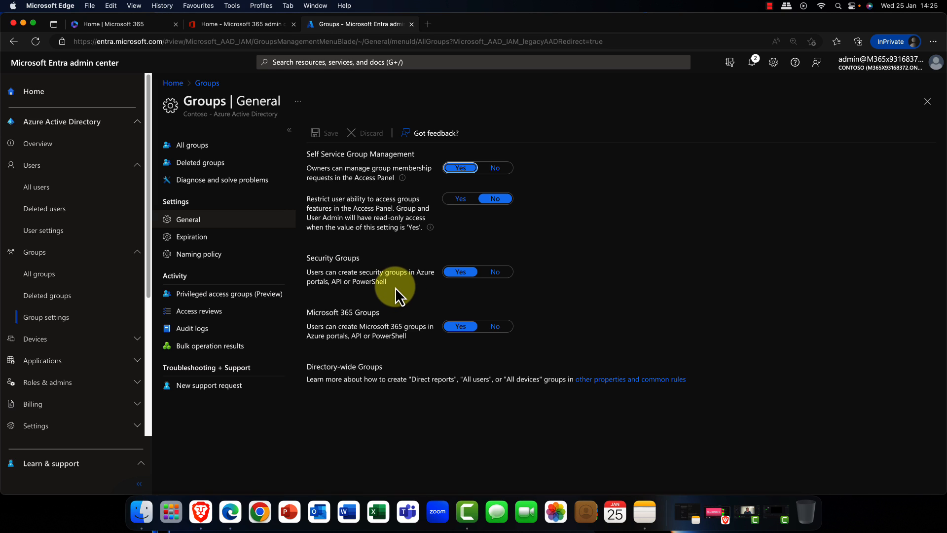
{"action": "left_click", "coordinate": [204, 238]}
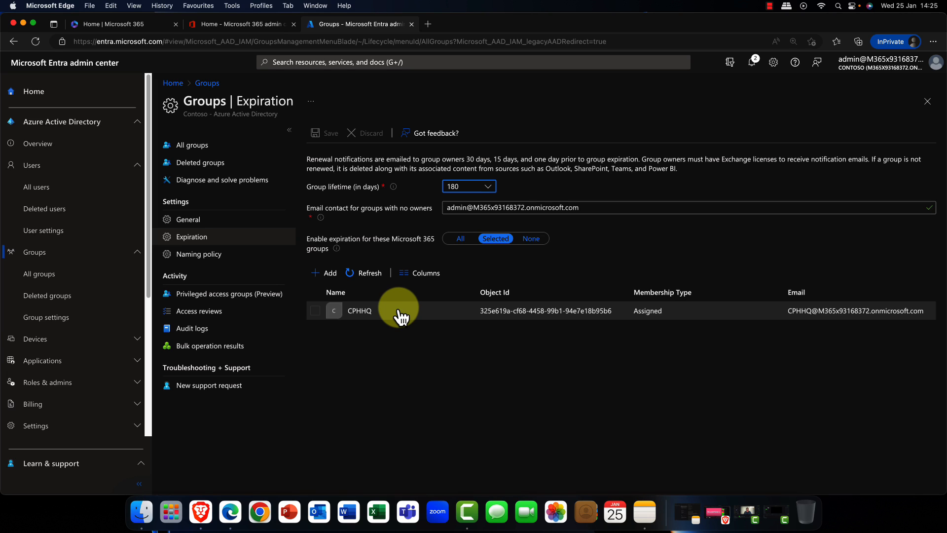
{"action": "left_click", "coordinate": [200, 256]}
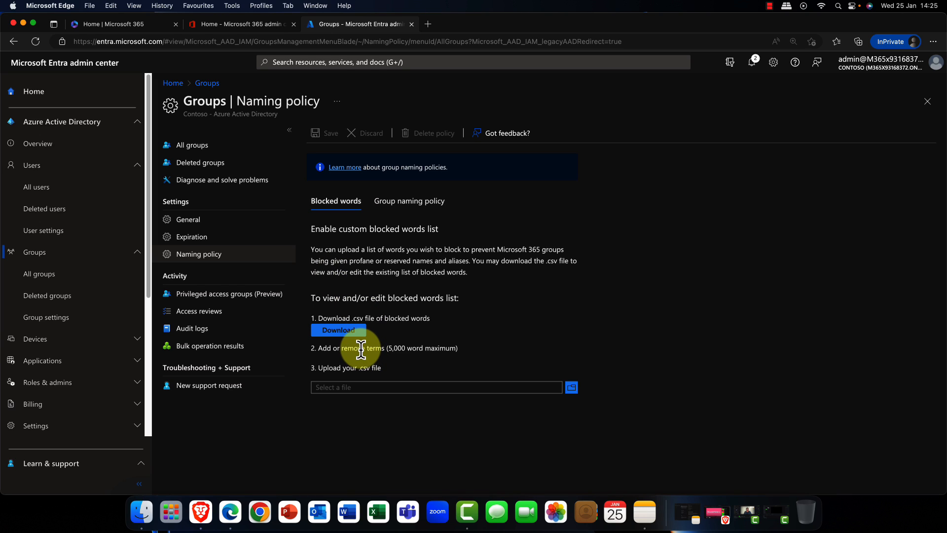
{"action": "left_click", "coordinate": [403, 202]}
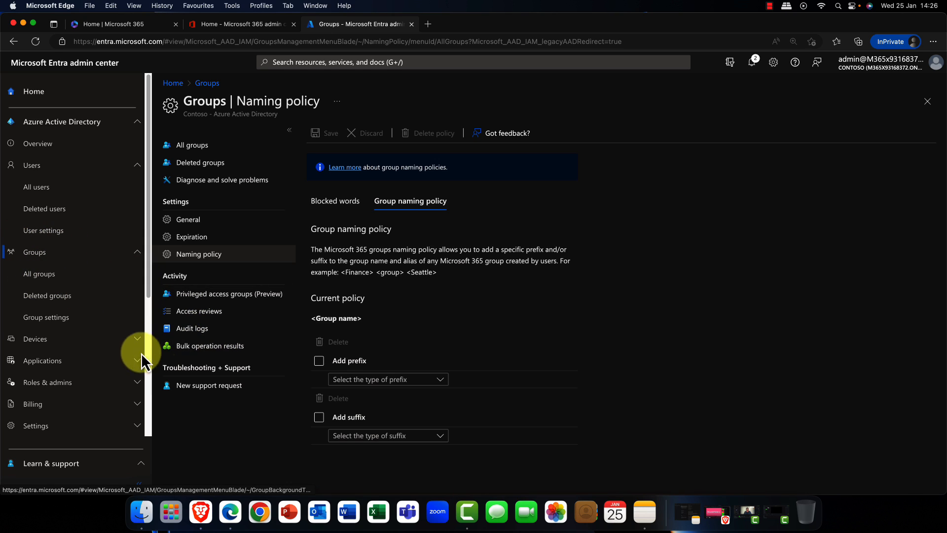
{"action": "left_click", "coordinate": [196, 317]}
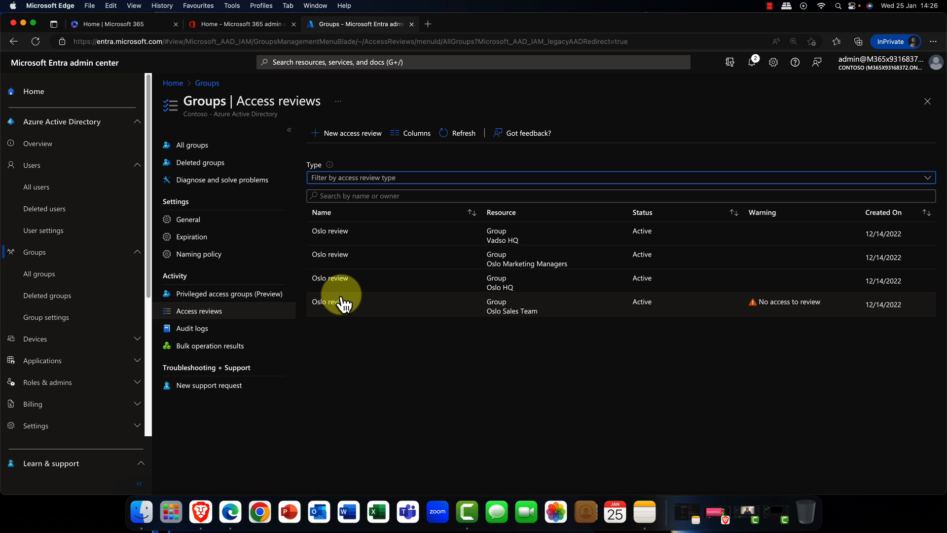
View the Devices overview, the list of all devices and the BitLocker keys page.
{"action": "left_click", "coordinate": [137, 253]}
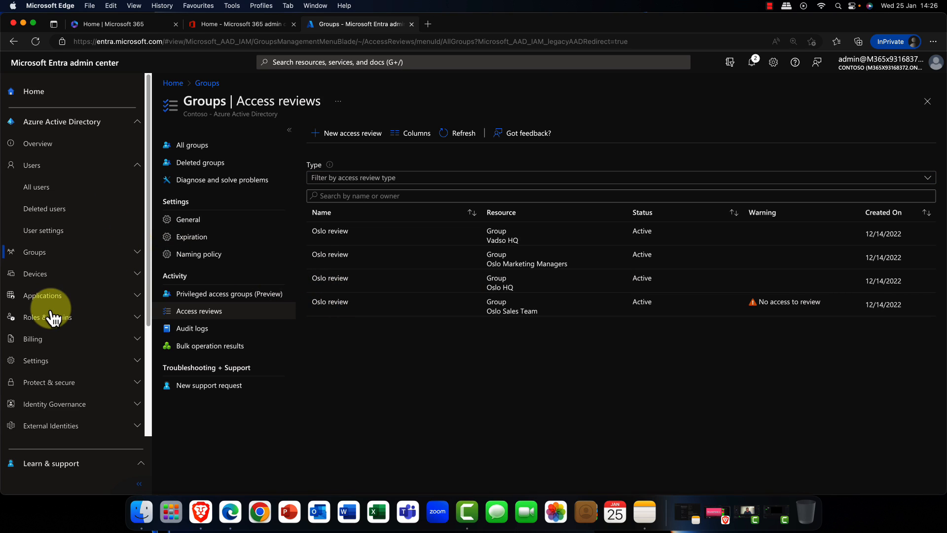
{"action": "left_click", "coordinate": [44, 280]}
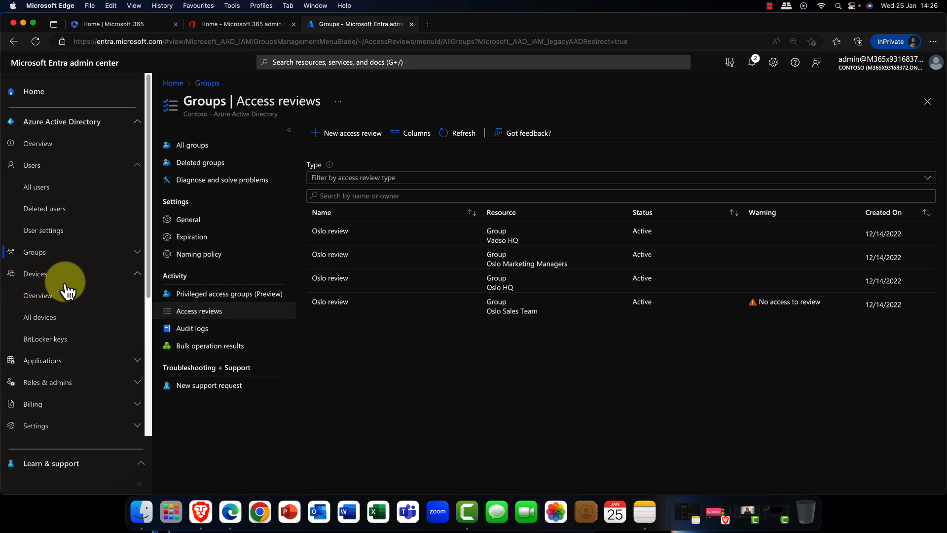
{"action": "left_click", "coordinate": [46, 300]}
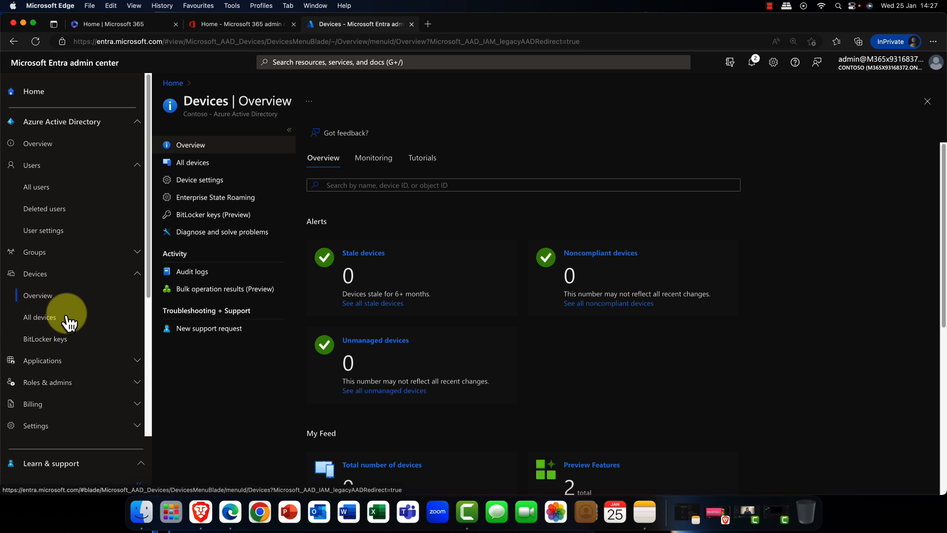
{"action": "left_click", "coordinate": [44, 318]}
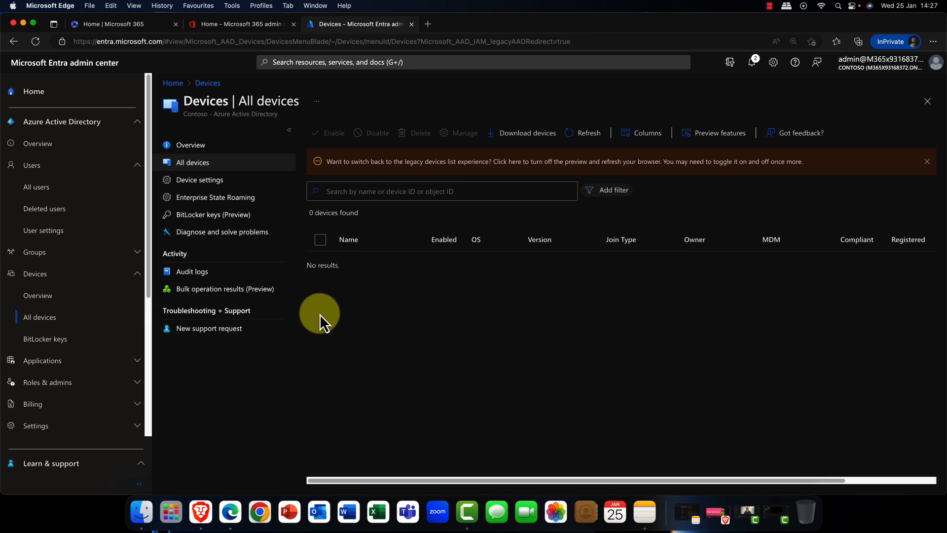
{"action": "left_click", "coordinate": [38, 340]}
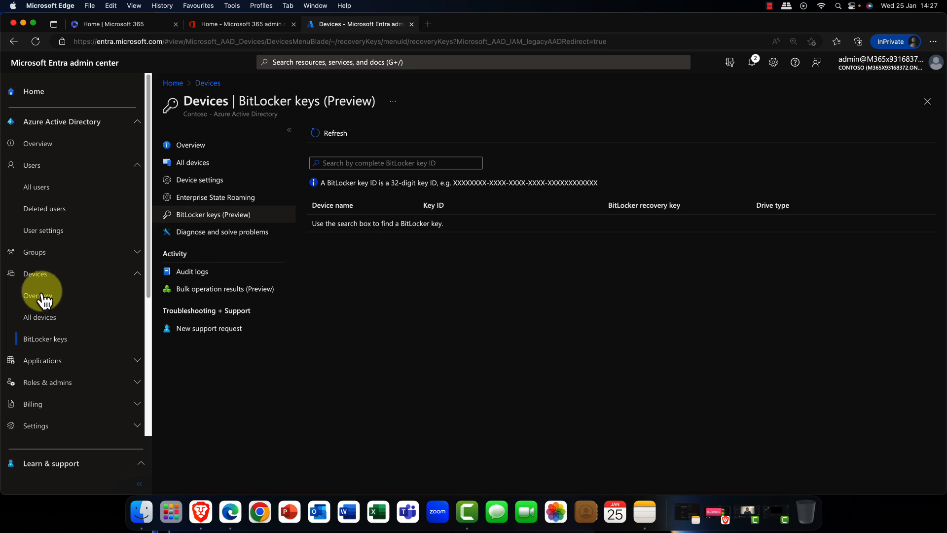
Open the list of all enterprise applications.
{"action": "left_click", "coordinate": [138, 271]}
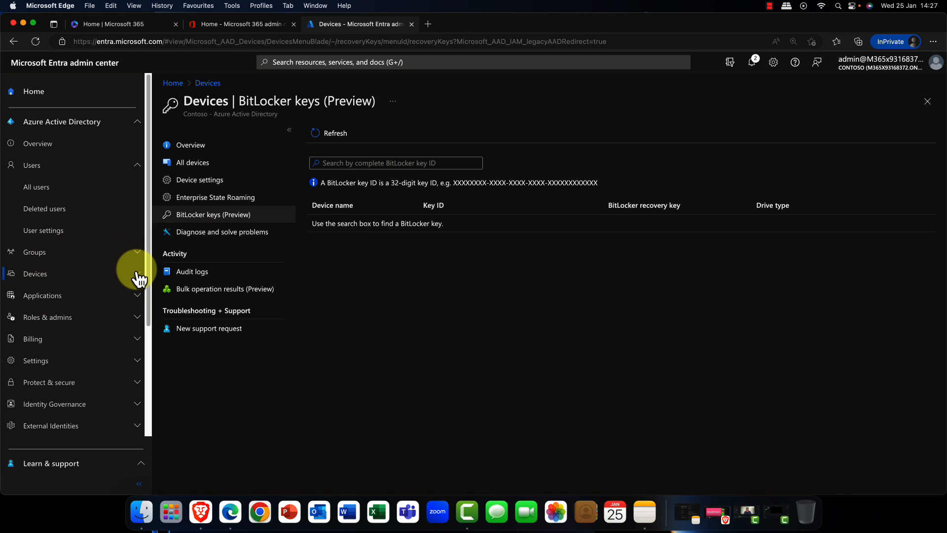
{"action": "left_click", "coordinate": [40, 298]}
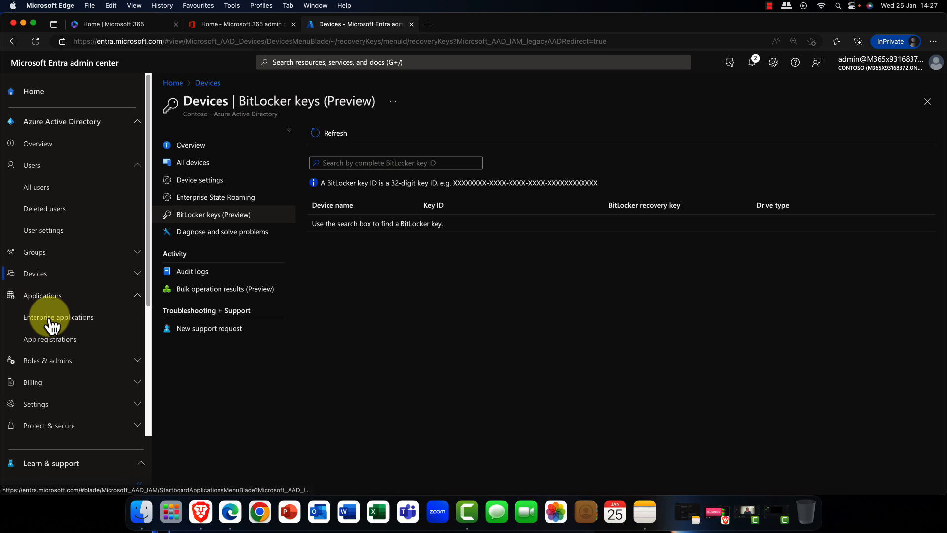
{"action": "left_click", "coordinate": [51, 323]}
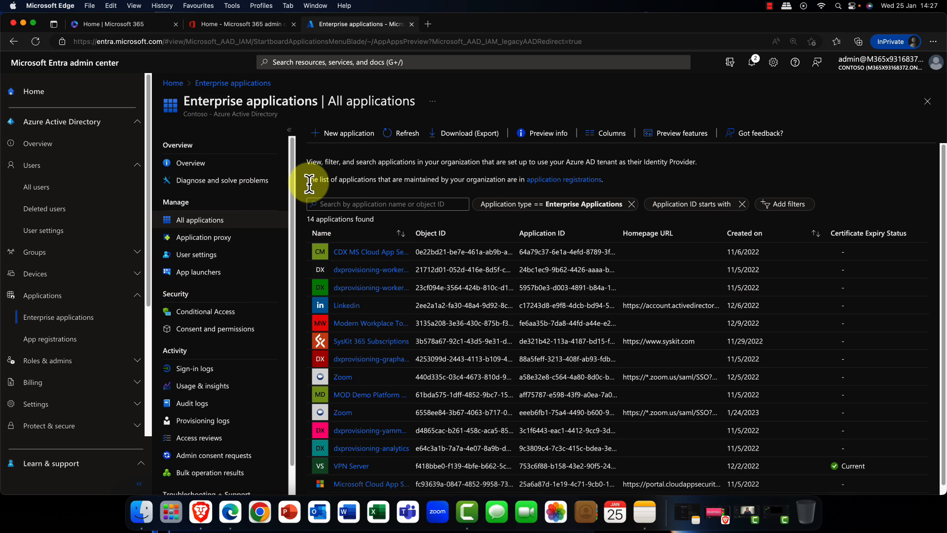
Browse the Azure AD Gallery for applications that can be added and return to the enterprise applications list.
{"action": "left_click", "coordinate": [348, 134]}
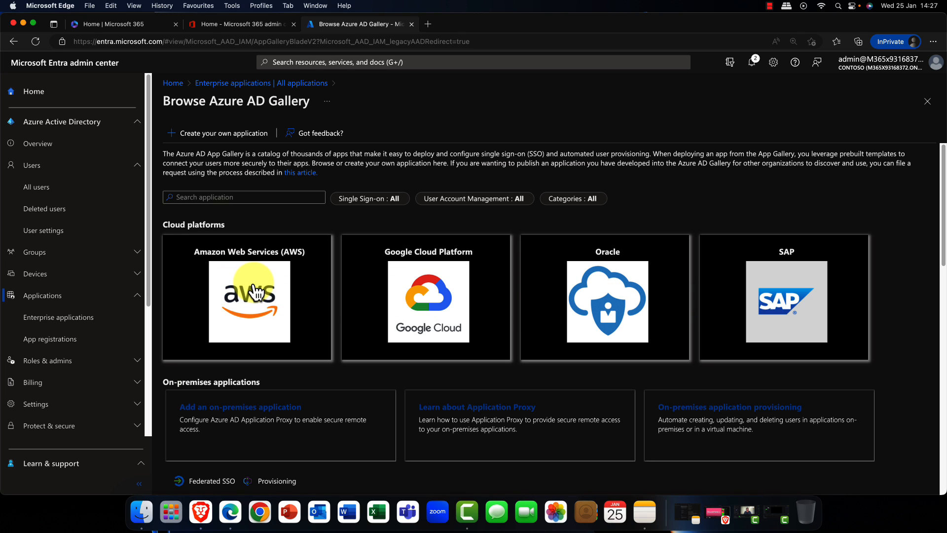
{"action": "scroll", "coordinate": [255, 291], "scroll_direction": "down", "scroll_amount": 5}
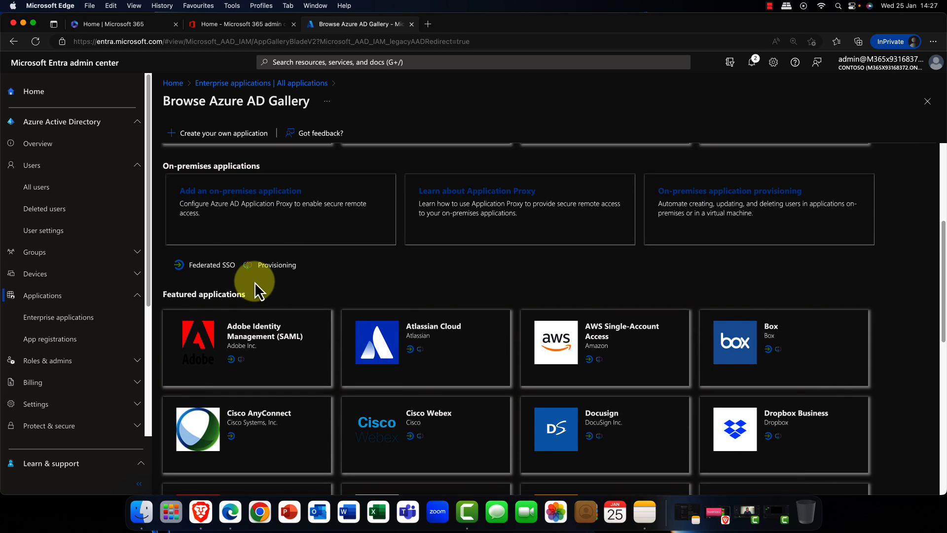
{"action": "scroll", "coordinate": [255, 291], "scroll_direction": "down", "scroll_amount": 9}
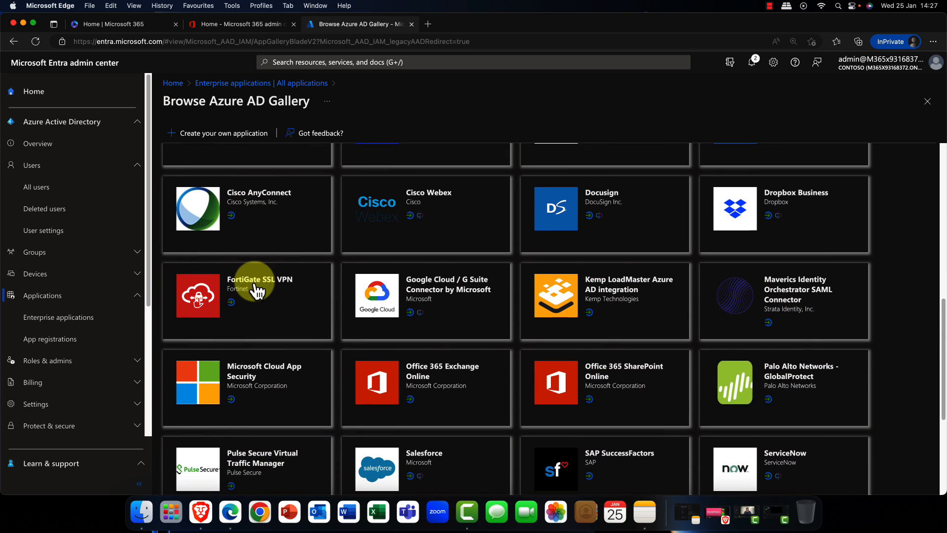
{"action": "scroll", "coordinate": [255, 291], "scroll_direction": "up", "scroll_amount": 14}
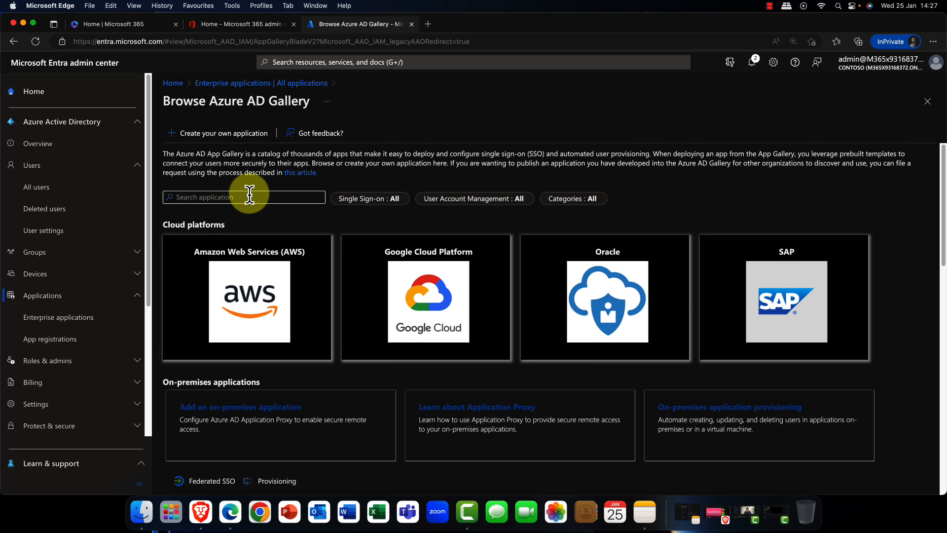
{"action": "left_click", "coordinate": [247, 85]}
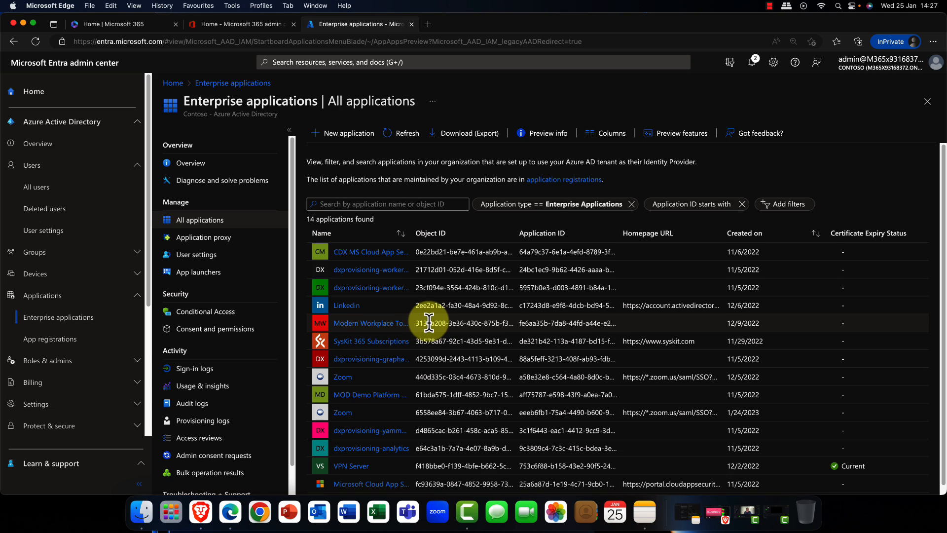
Open the Zoom enterprise application created on 1/24/2023 and examine its single sign-on methods.
{"action": "scroll", "coordinate": [432, 316], "scroll_direction": "down", "scroll_amount": 1}
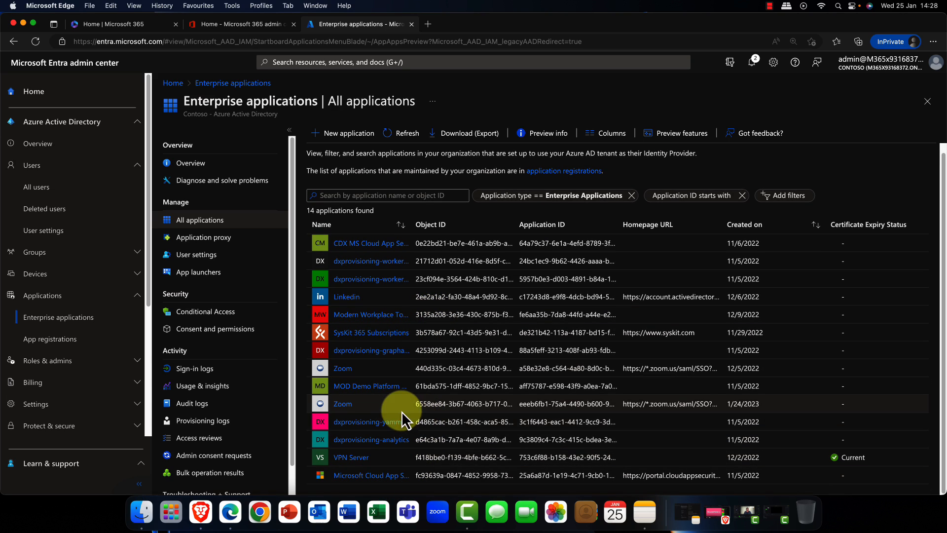
{"action": "left_click", "coordinate": [343, 404]}
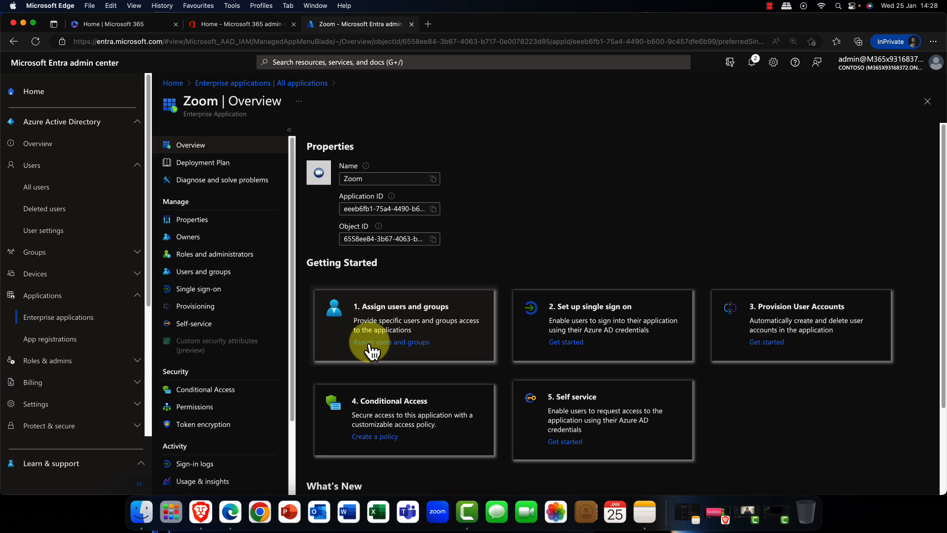
{"action": "left_click", "coordinate": [569, 342]}
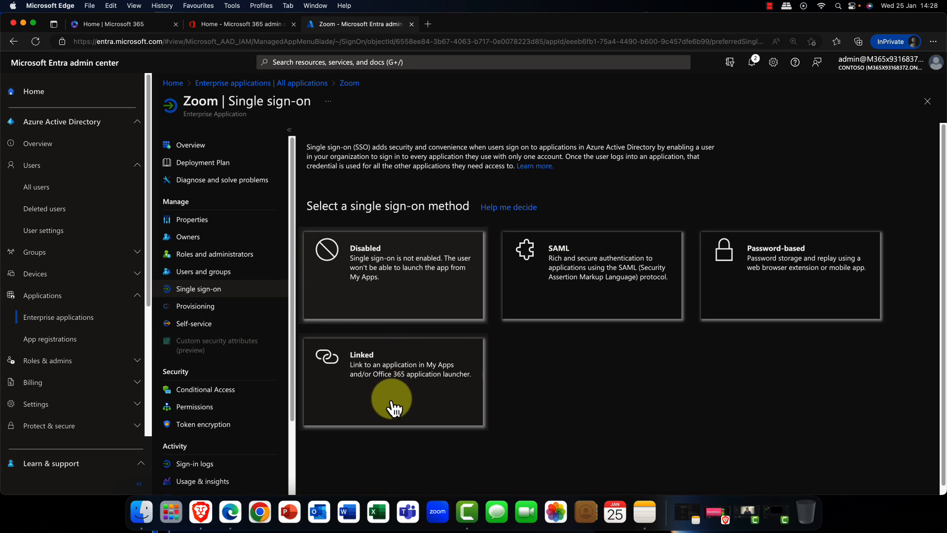
Review Zoom's provisioning, self-service and Conditional Access pages, and return to the enterprise applications list.
{"action": "left_click", "coordinate": [197, 309]}
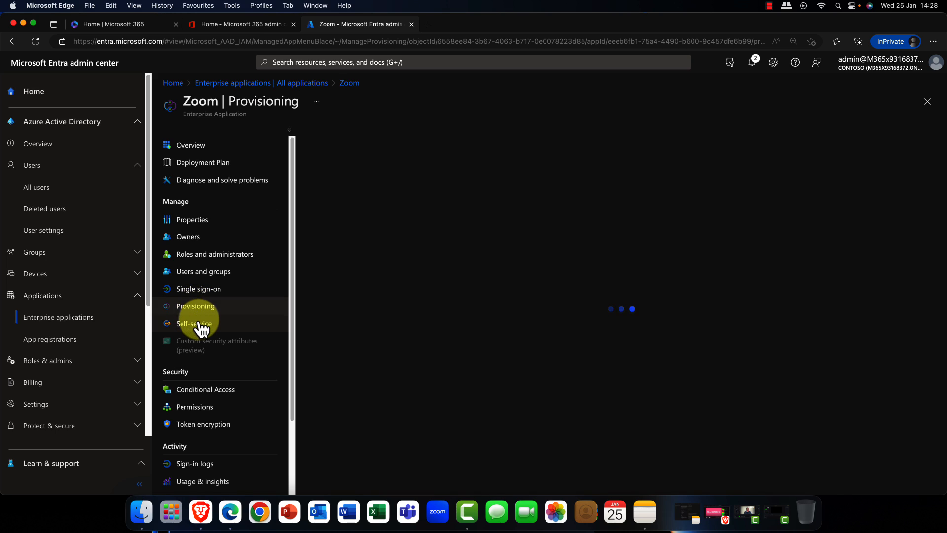
{"action": "left_click", "coordinate": [200, 327]}
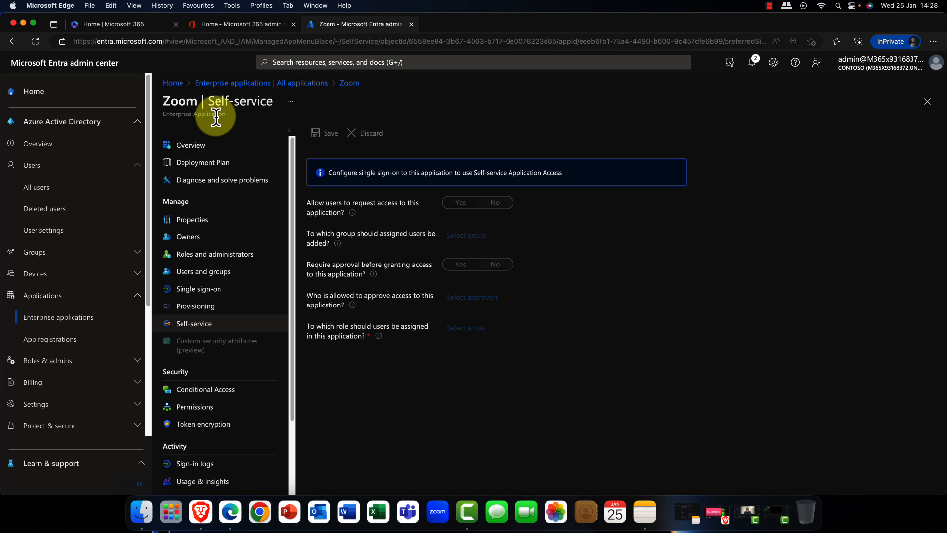
{"action": "left_click", "coordinate": [204, 392]}
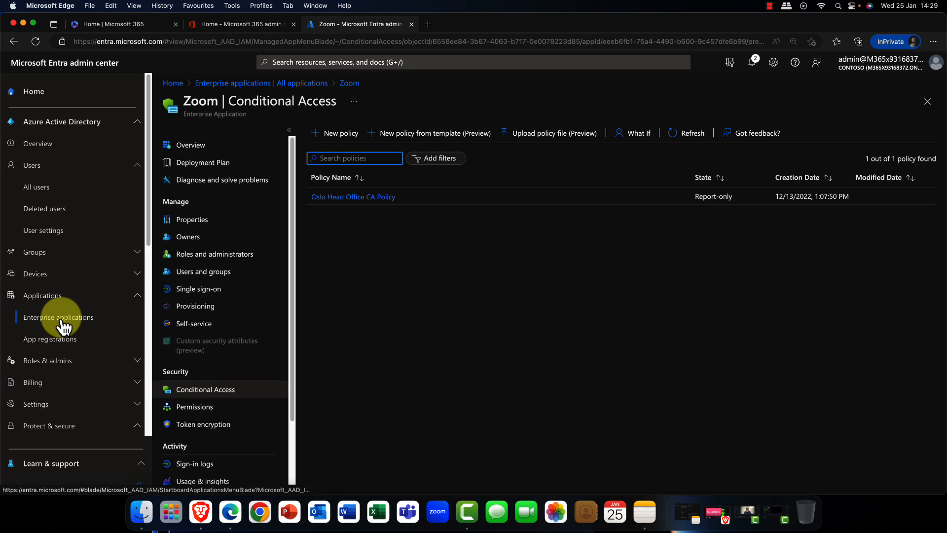
{"action": "scroll", "coordinate": [60, 319], "scroll_direction": "down", "scroll_amount": 1}
{"action": "left_click", "coordinate": [55, 290]}
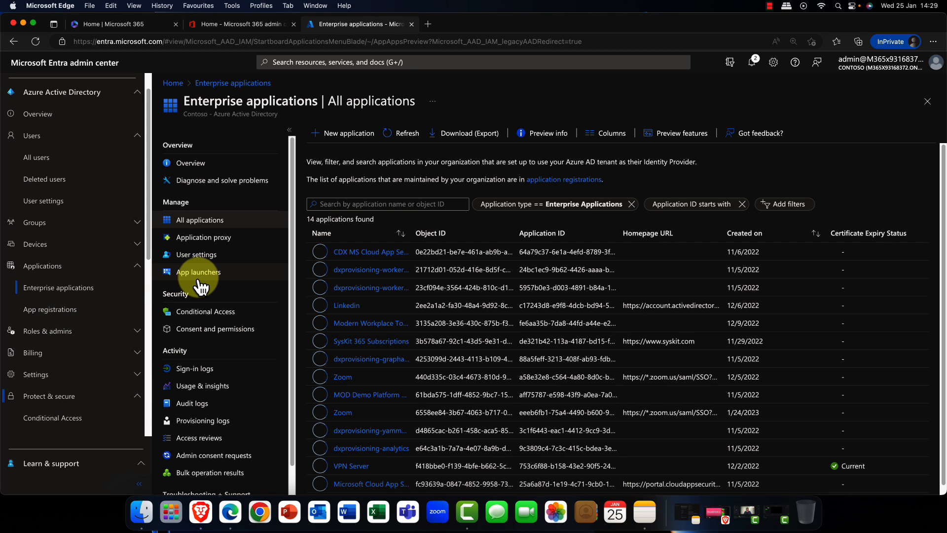
View the Application proxy page and browse all apps in the Microsoft 365 admin center's app launcher, returning to the Entra admin center.
{"action": "left_click", "coordinate": [204, 239]}
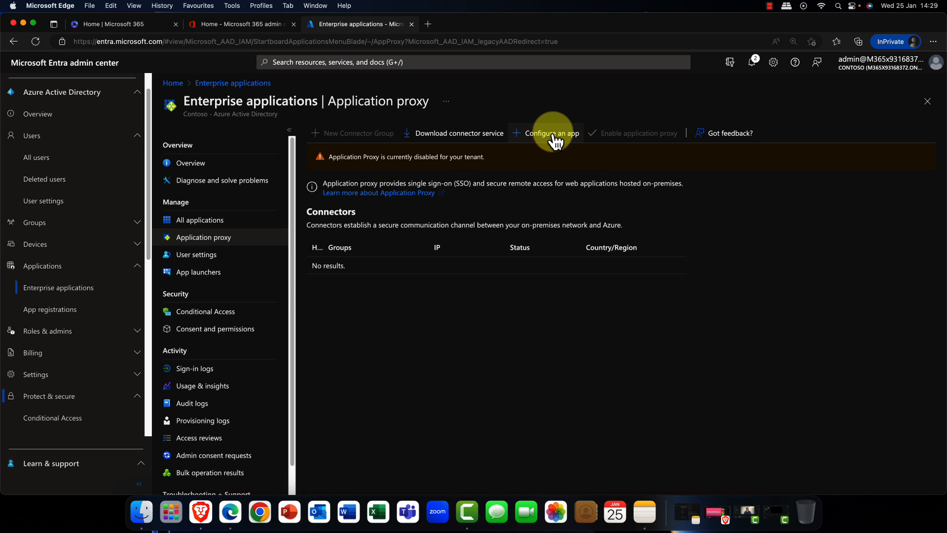
{"action": "left_click", "coordinate": [242, 26]}
{"action": "left_click", "coordinate": [15, 69]}
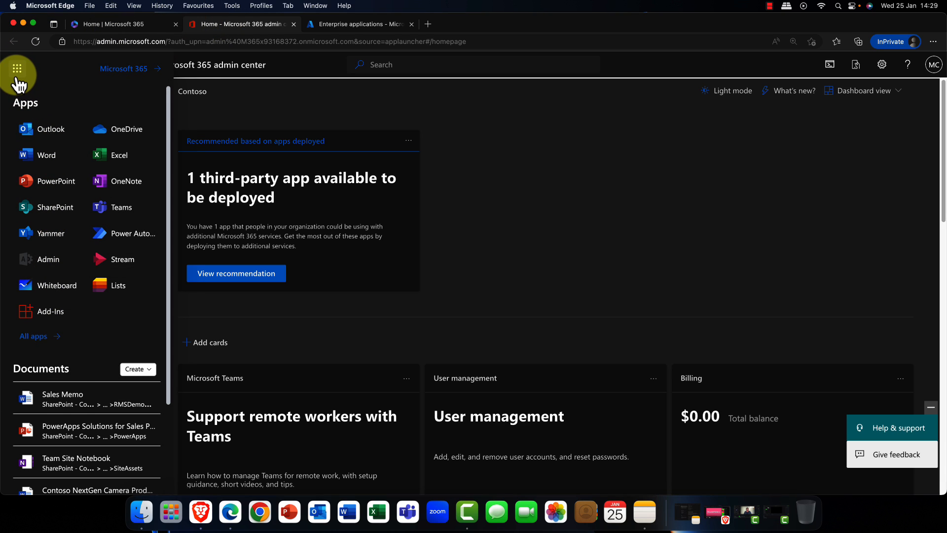
{"action": "left_click", "coordinate": [37, 337]}
{"action": "scroll", "coordinate": [63, 283], "scroll_direction": "down", "scroll_amount": 7}
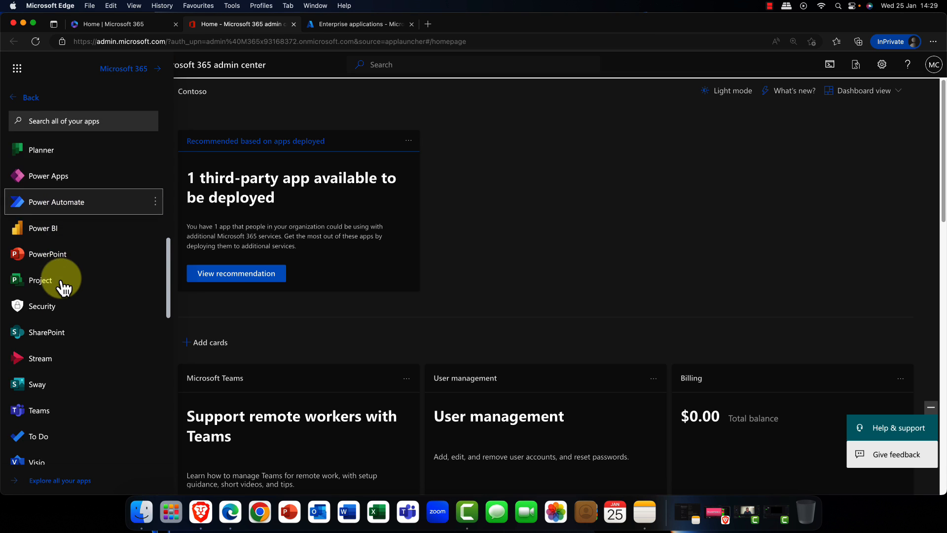
{"action": "scroll", "coordinate": [64, 286], "scroll_direction": "down", "scroll_amount": 5}
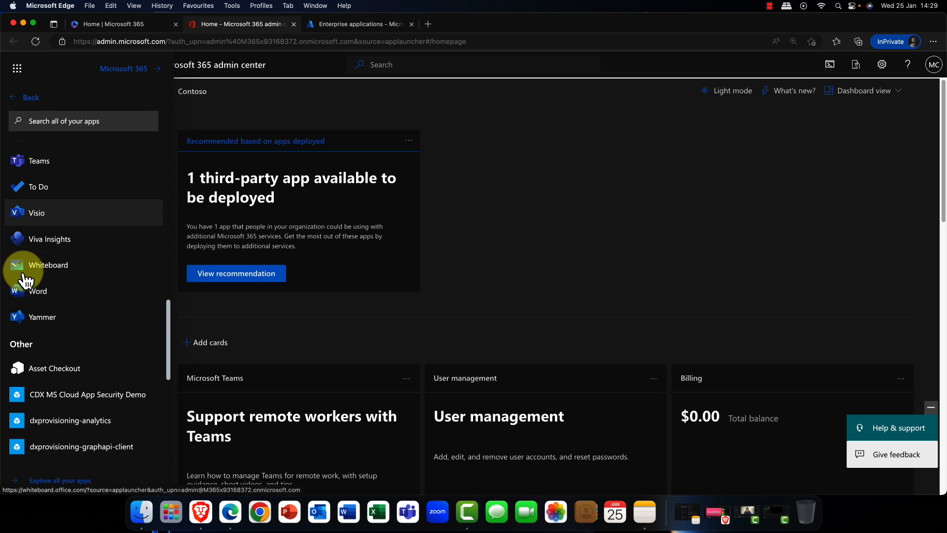
{"action": "scroll", "coordinate": [14, 304], "scroll_direction": "down", "scroll_amount": 5}
{"action": "scroll", "coordinate": [27, 407], "scroll_direction": "down", "scroll_amount": 4}
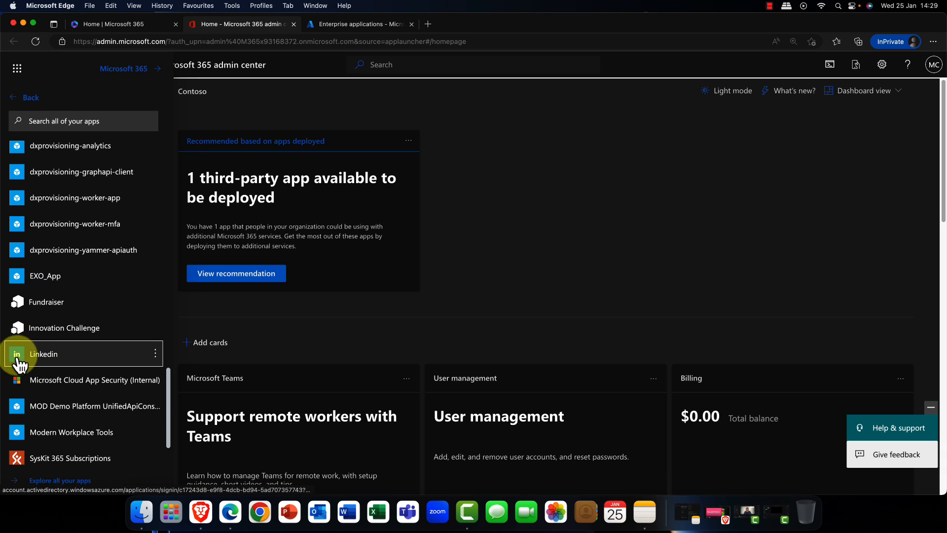
{"action": "left_click", "coordinate": [527, 245]}
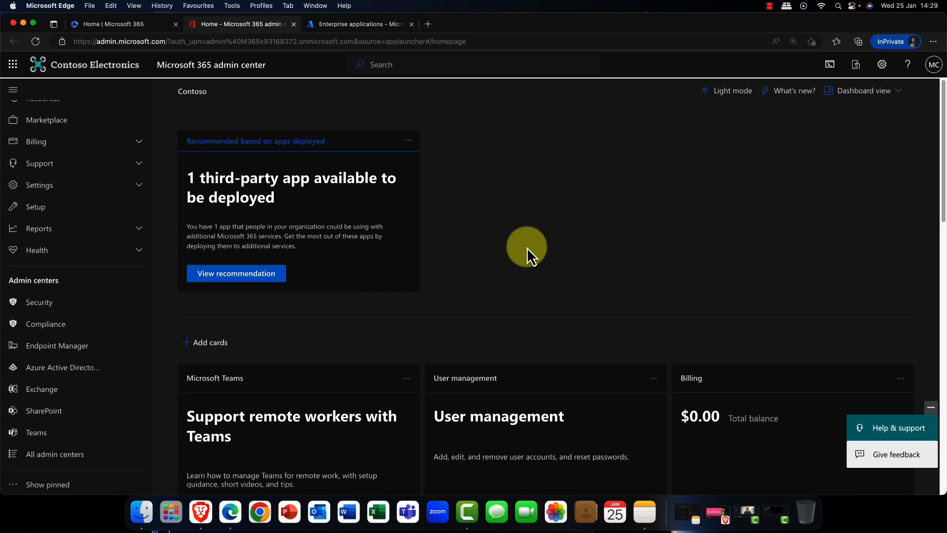
{"action": "left_click", "coordinate": [366, 26]}
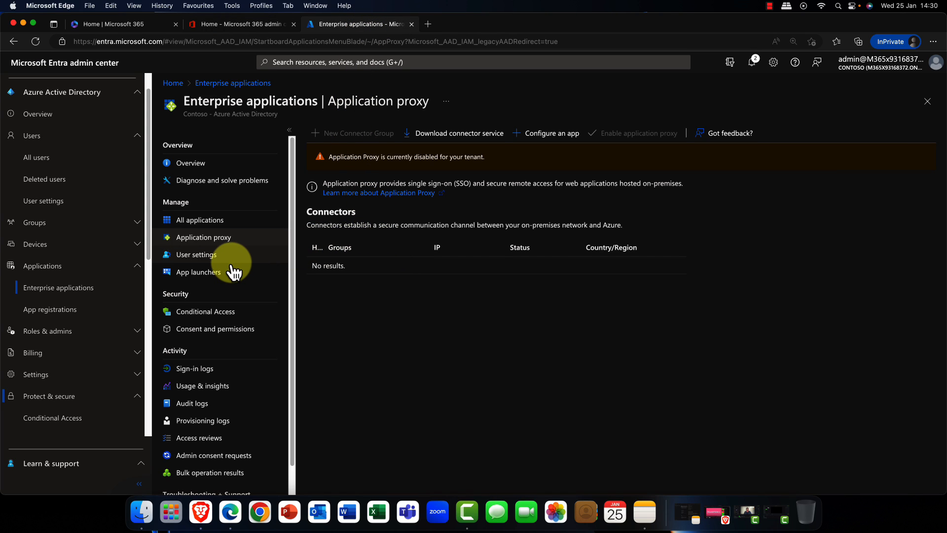
Open the Roles and administrators page and examine the full list of built-in roles and their descriptions.
{"action": "left_click", "coordinate": [136, 267]}
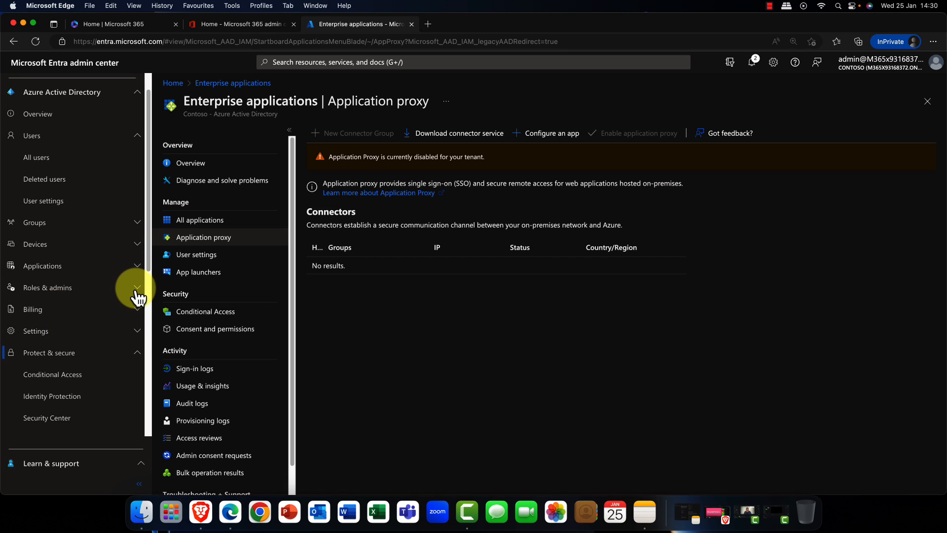
{"action": "left_click", "coordinate": [137, 289]}
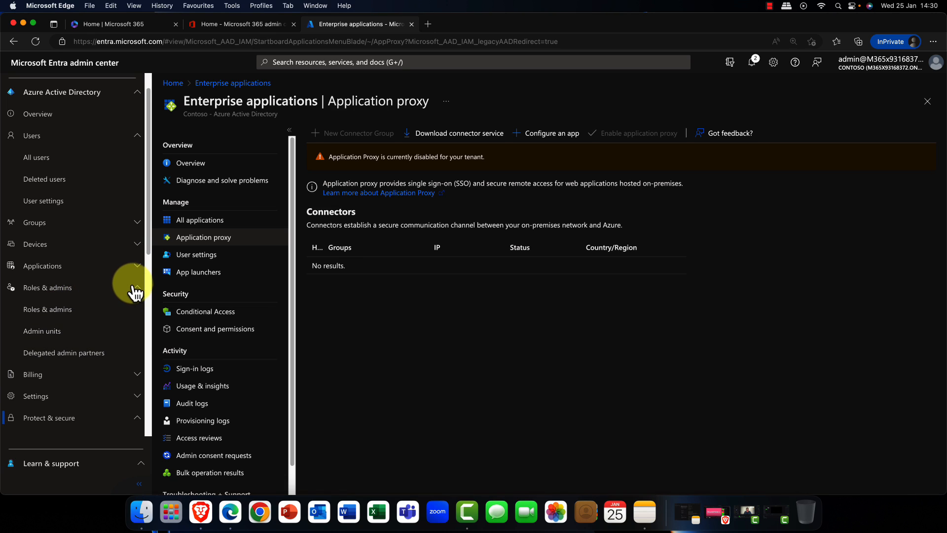
{"action": "left_click", "coordinate": [62, 313]}
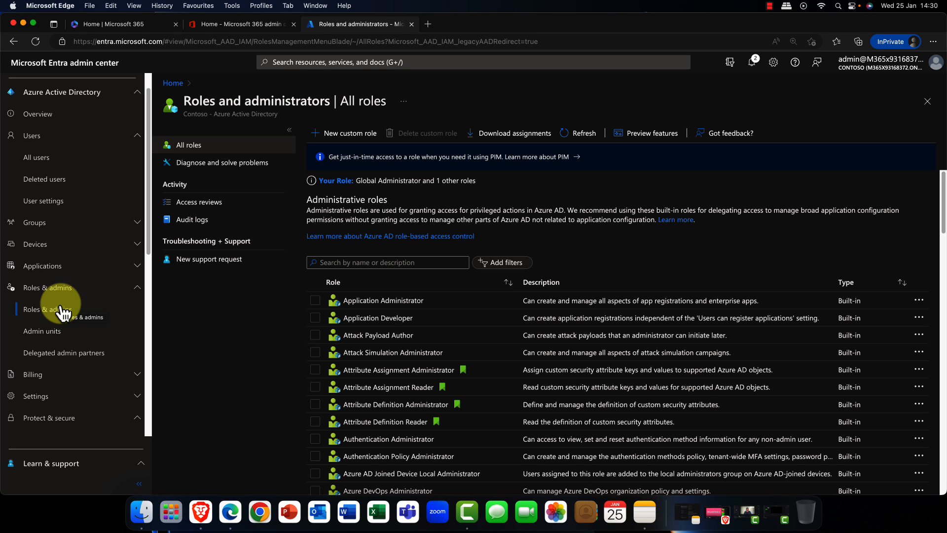
{"action": "scroll", "coordinate": [60, 307], "scroll_direction": "down", "scroll_amount": 1}
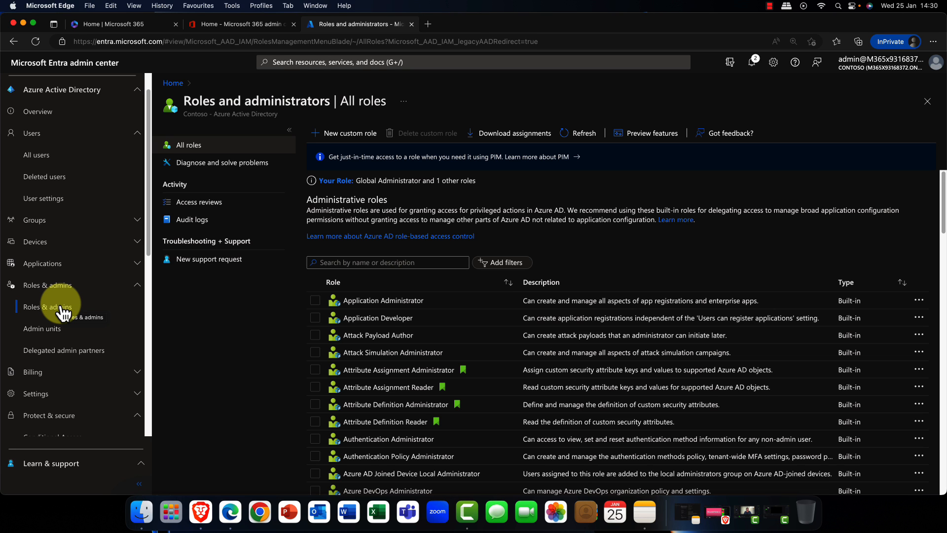
{"action": "scroll", "coordinate": [378, 333], "scroll_direction": "down", "scroll_amount": 8}
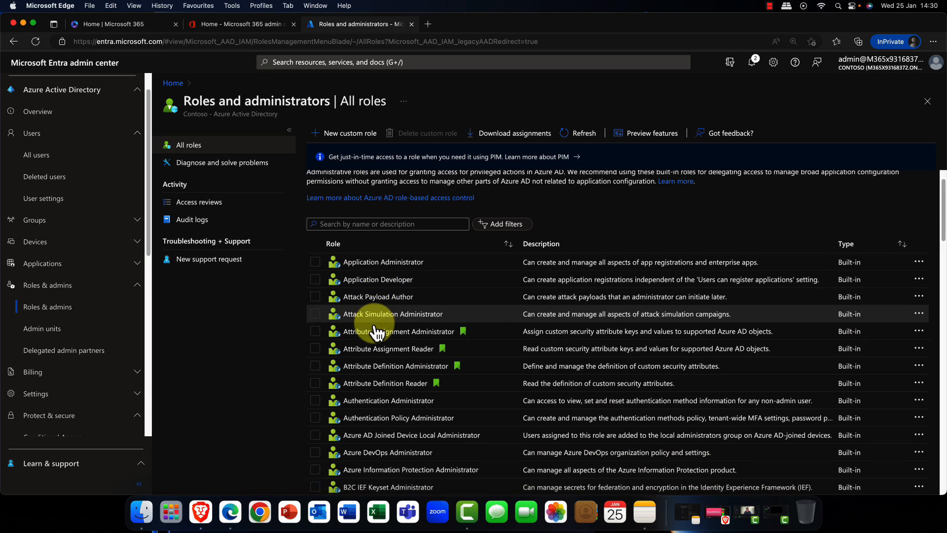
{"action": "scroll", "coordinate": [377, 333], "scroll_direction": "down", "scroll_amount": 12}
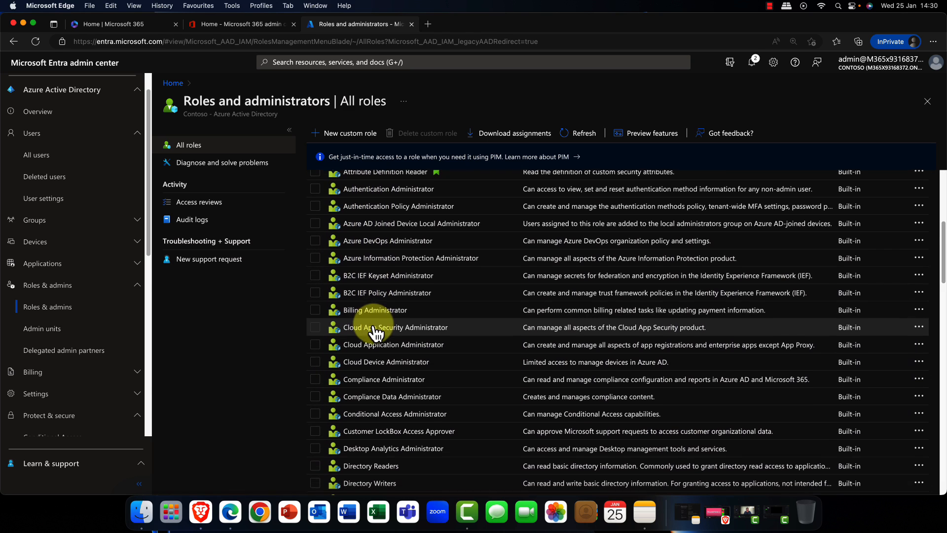
{"action": "scroll", "coordinate": [376, 333], "scroll_direction": "down", "scroll_amount": 16}
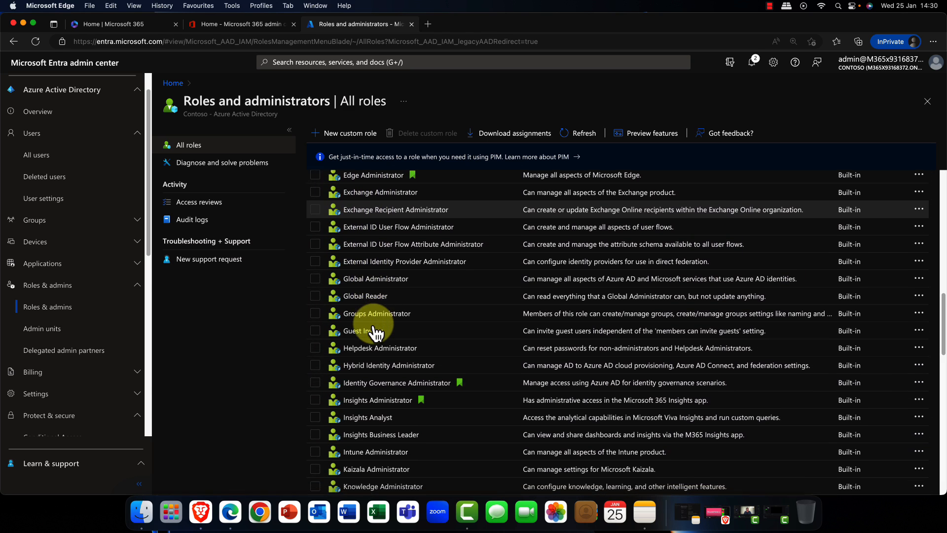
{"action": "scroll", "coordinate": [377, 333], "scroll_direction": "down", "scroll_amount": 4}
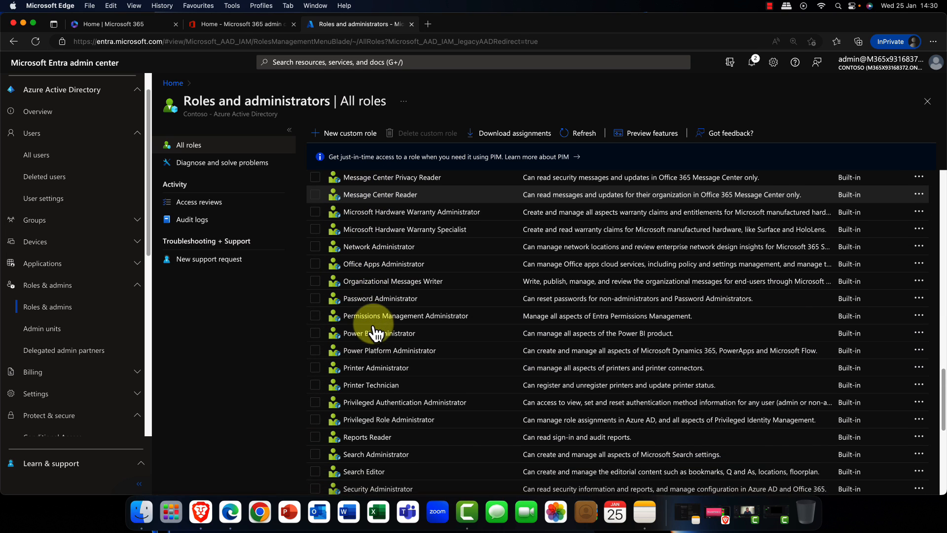
{"action": "scroll", "coordinate": [376, 333], "scroll_direction": "down", "scroll_amount": 6}
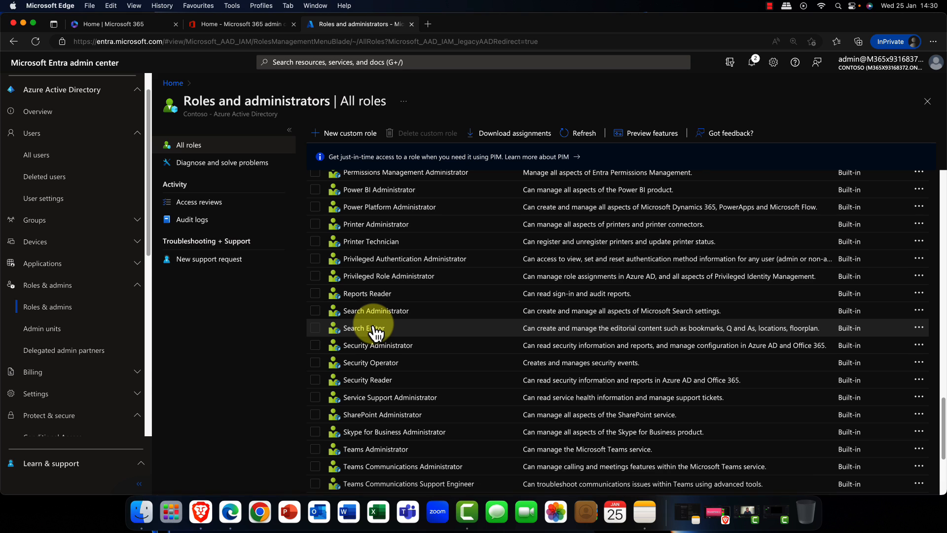
{"action": "scroll", "coordinate": [376, 333], "scroll_direction": "down", "scroll_amount": 6}
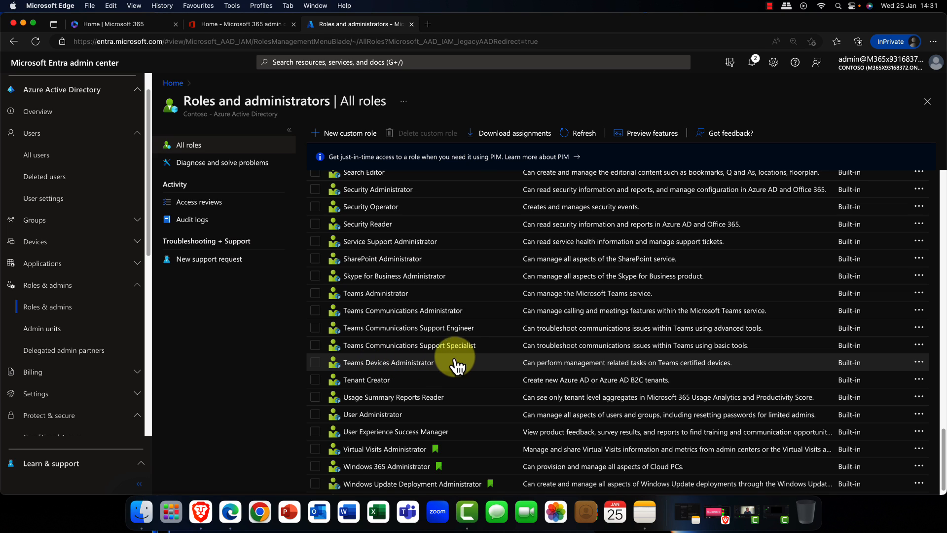
{"action": "scroll", "coordinate": [483, 364], "scroll_direction": "up", "scroll_amount": 10}
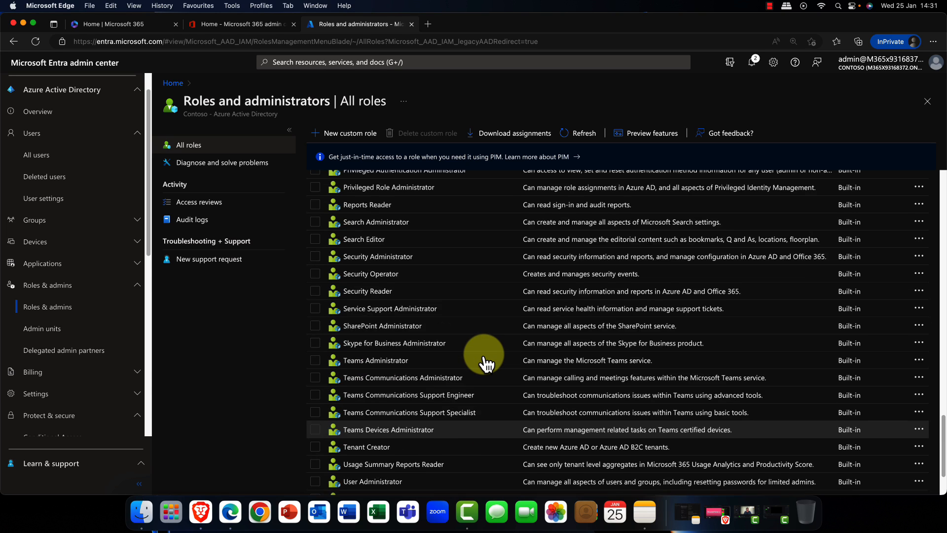
{"action": "scroll", "coordinate": [479, 360], "scroll_direction": "down", "scroll_amount": 12}
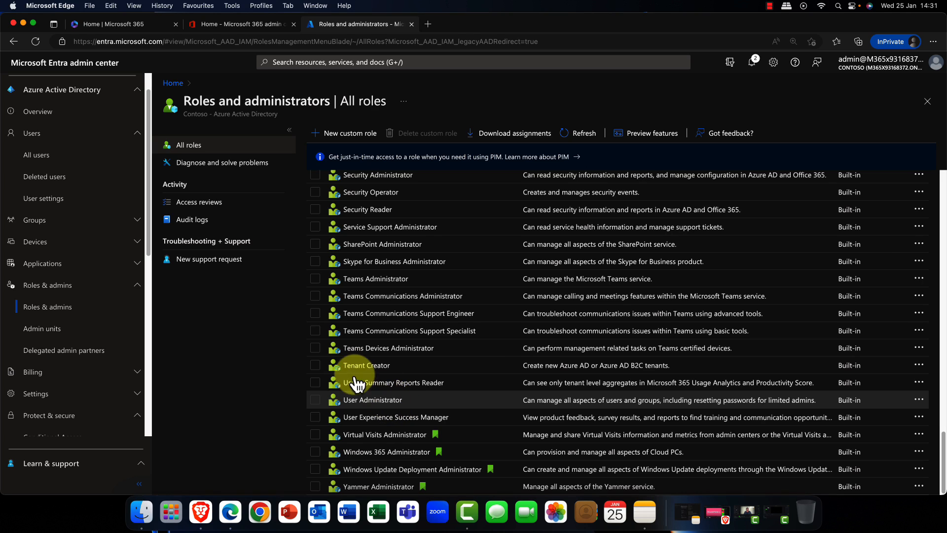
Review the tenant's custom domain names and the Mobility (MDM and MAM) applications in the Azure Active Directory settings.
{"action": "left_click", "coordinate": [132, 286]}
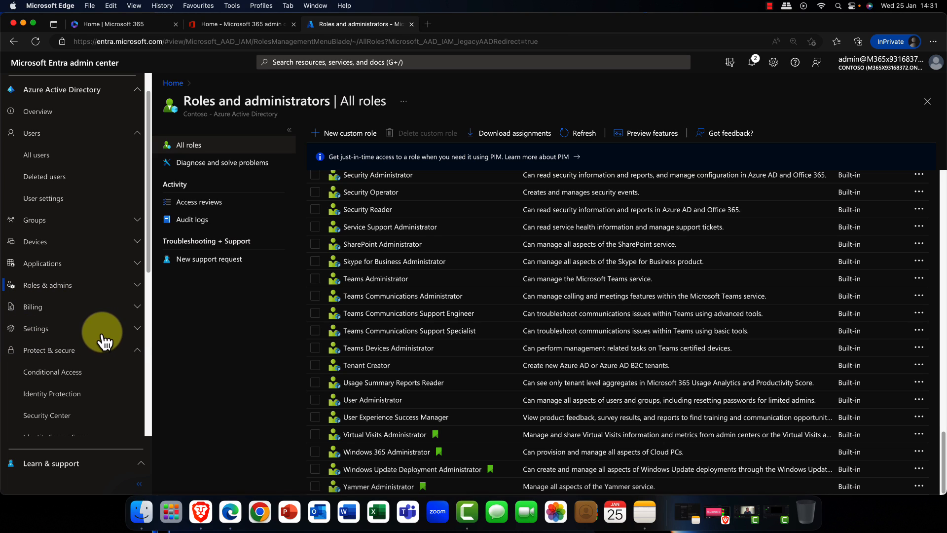
{"action": "left_click", "coordinate": [138, 329]}
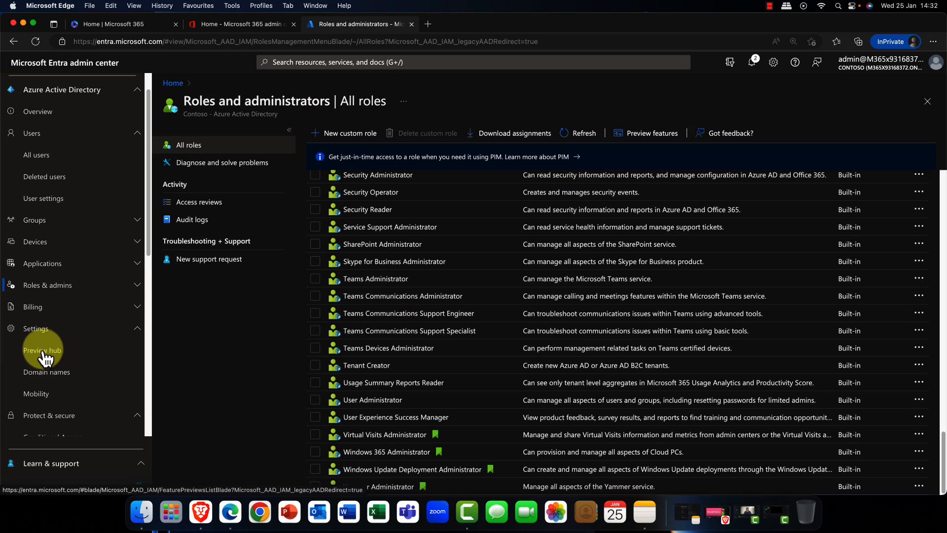
{"action": "left_click", "coordinate": [53, 377]}
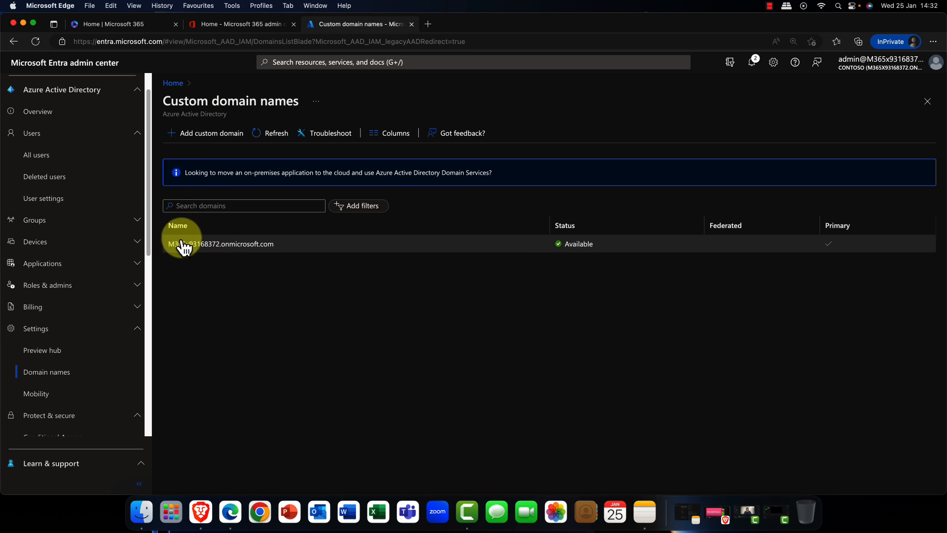
{"action": "left_click", "coordinate": [46, 397]}
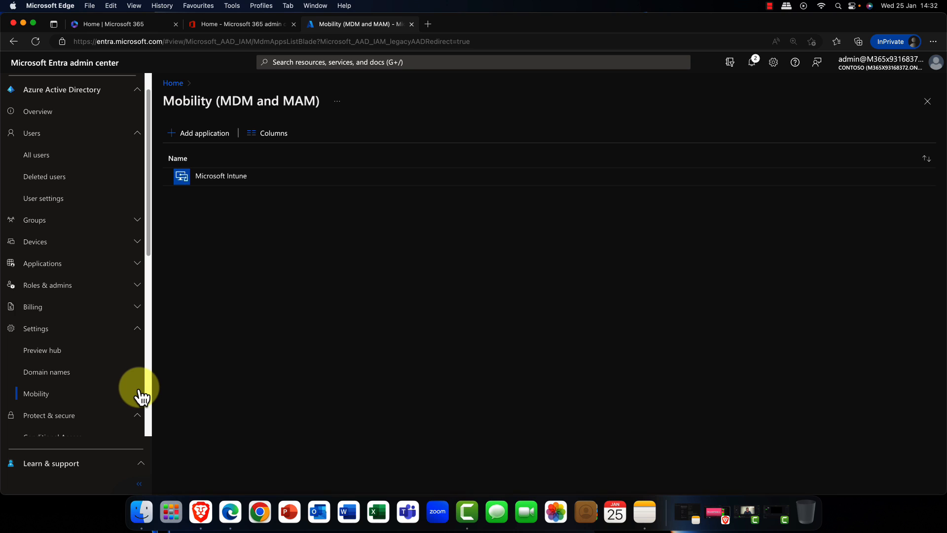
{"action": "scroll", "coordinate": [125, 392], "scroll_direction": "down", "scroll_amount": 3}
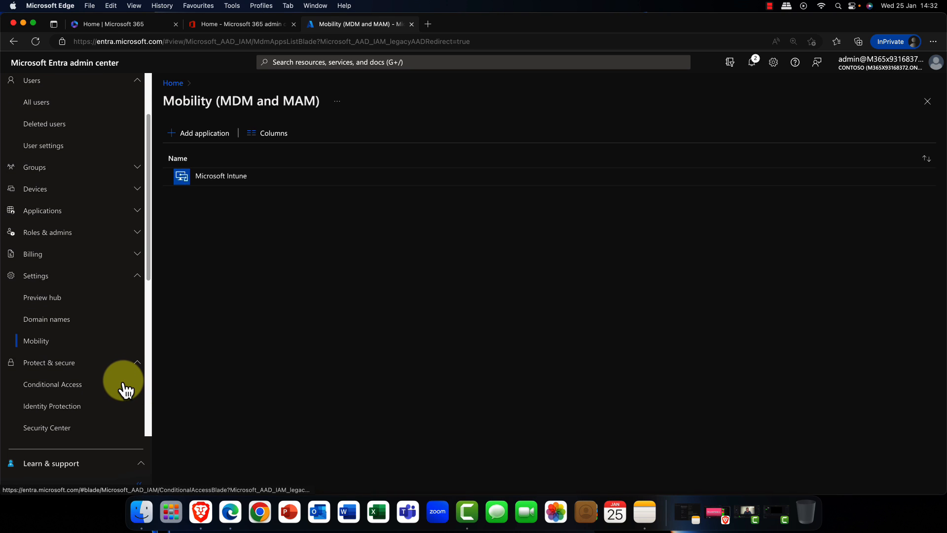
{"action": "left_click", "coordinate": [138, 276]}
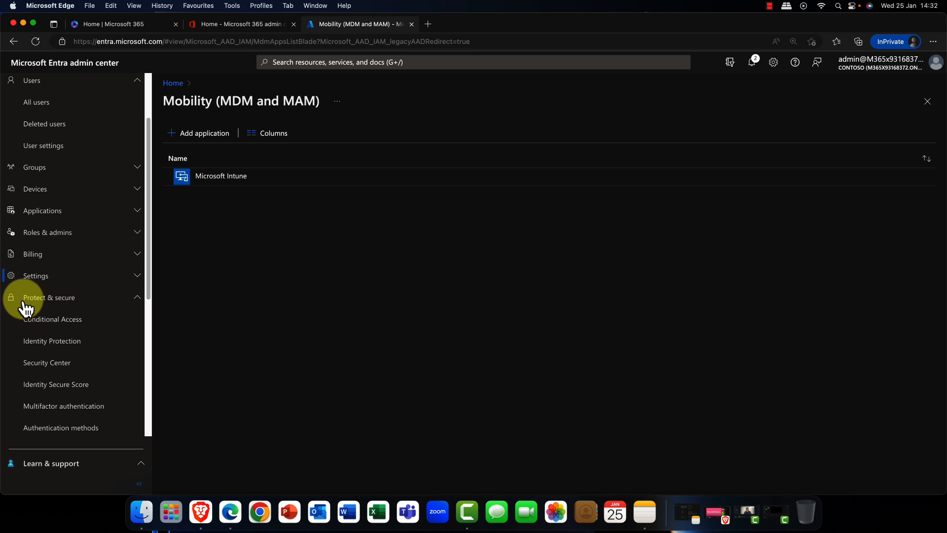
Review the Conditional Access policies and the Identity Protection overview.
{"action": "left_click", "coordinate": [63, 322]}
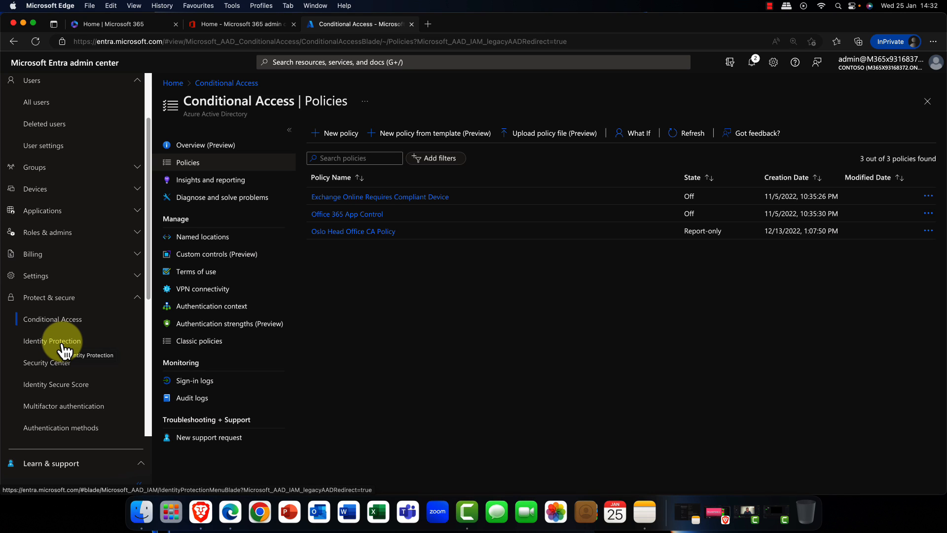
{"action": "left_click", "coordinate": [64, 344]}
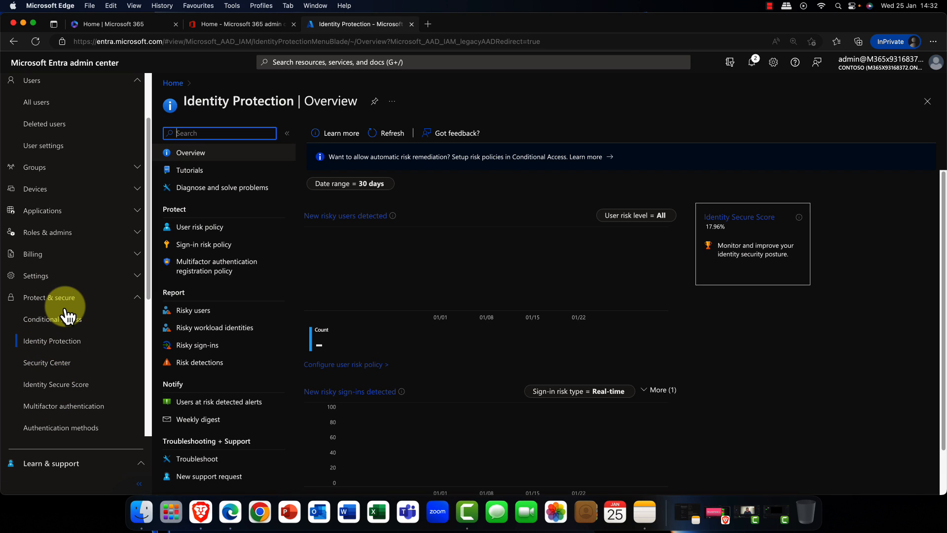
Open the Identity Secure Score and examine its comparison and list of improvement actions.
{"action": "left_click", "coordinate": [64, 387]}
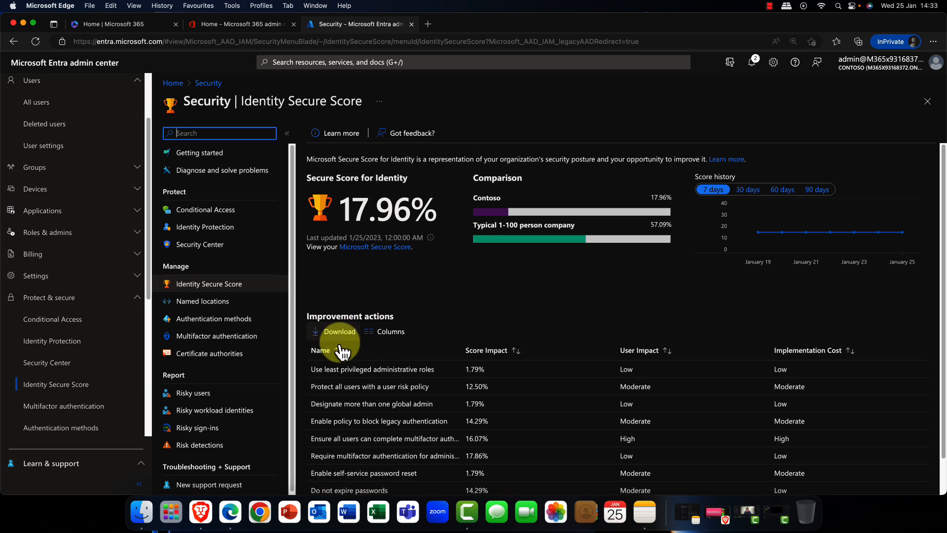
{"action": "scroll", "coordinate": [370, 380], "scroll_direction": "down", "scroll_amount": 2}
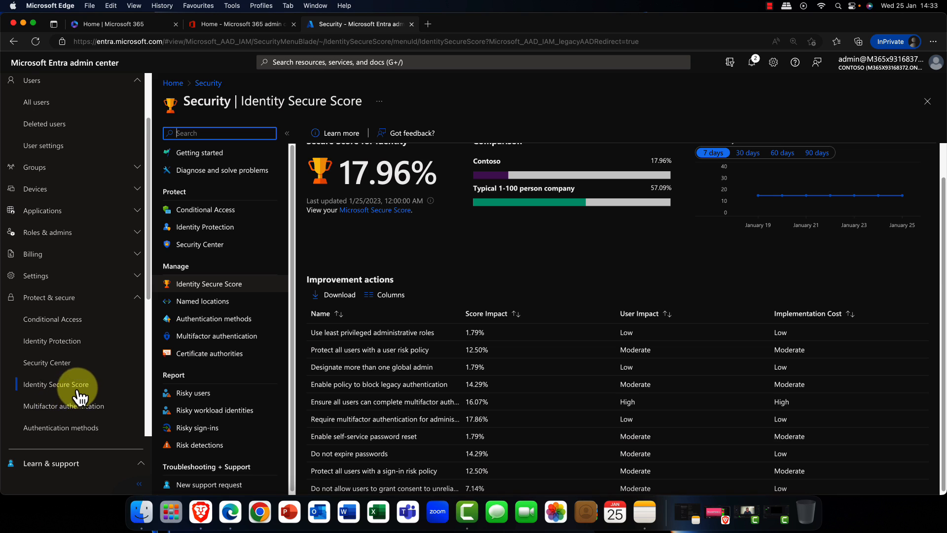
Review the Multifactor authentication getting started page and the Authentication methods policies.
{"action": "scroll", "coordinate": [74, 392], "scroll_direction": "down", "scroll_amount": 5}
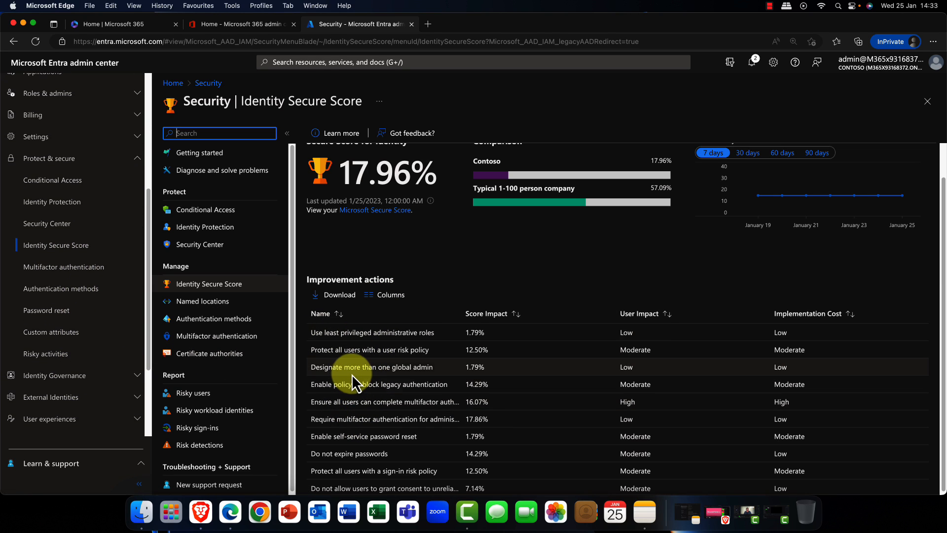
{"action": "left_click", "coordinate": [58, 291]}
{"action": "left_click", "coordinate": [53, 269]}
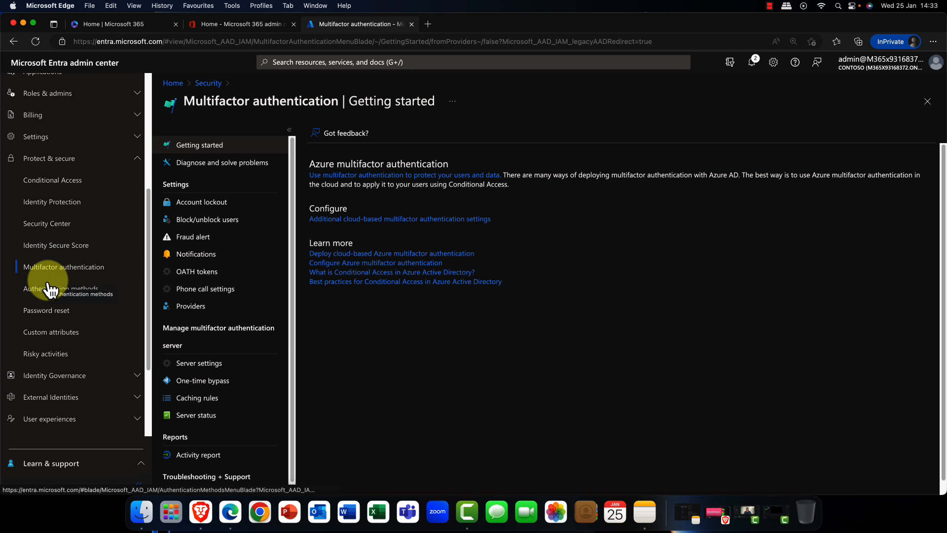
{"action": "left_click", "coordinate": [50, 290]}
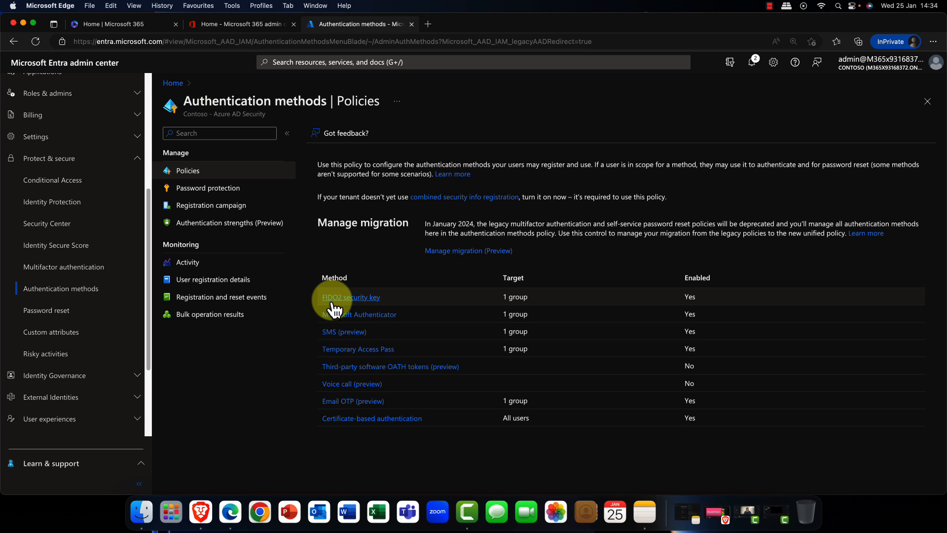
Open the Password reset properties and set self-service password reset to Selected, leaving the Protect & secure section collapsed.
{"action": "left_click", "coordinate": [50, 311]}
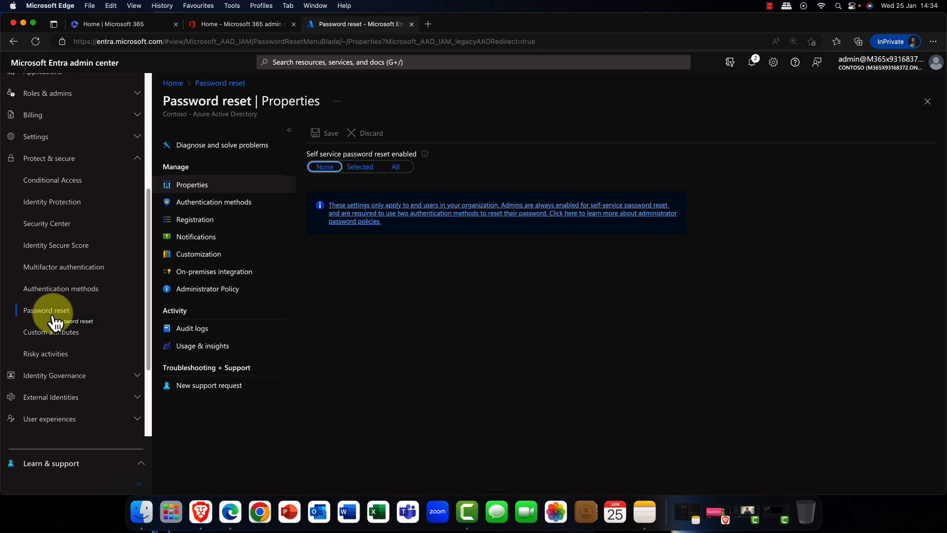
{"action": "left_click", "coordinate": [359, 167]}
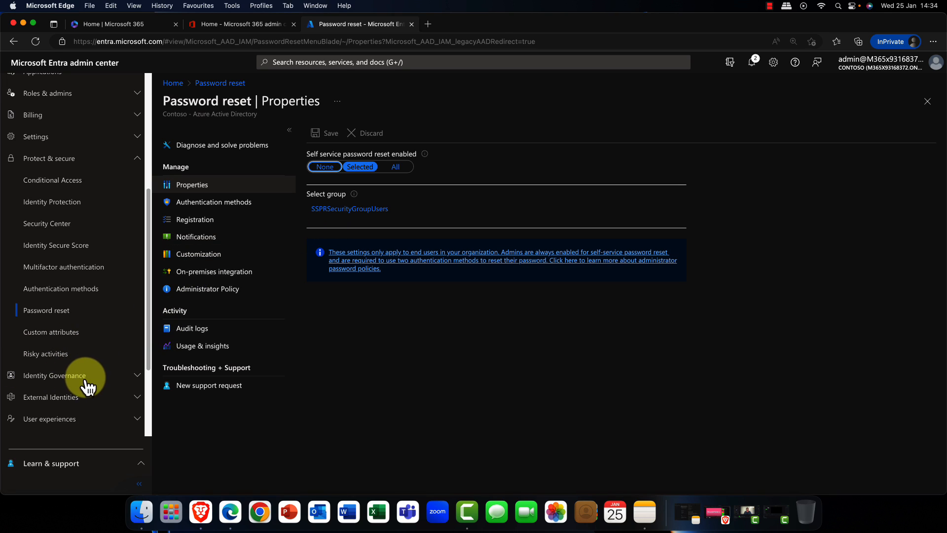
{"action": "left_click", "coordinate": [103, 159]}
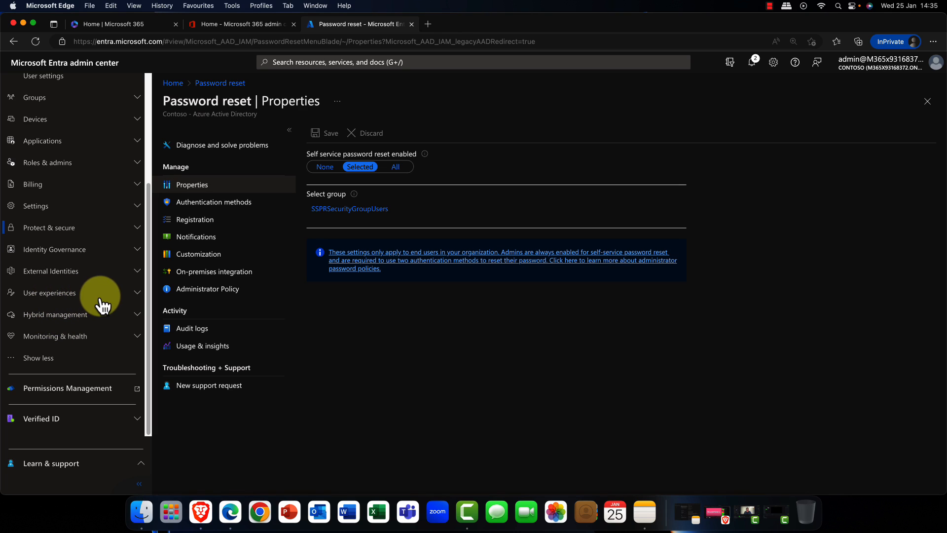
Look through the Identity Governance options and review the External collaboration settings under External Identities.
{"action": "left_click", "coordinate": [134, 274]}
{"action": "left_click", "coordinate": [134, 274]}
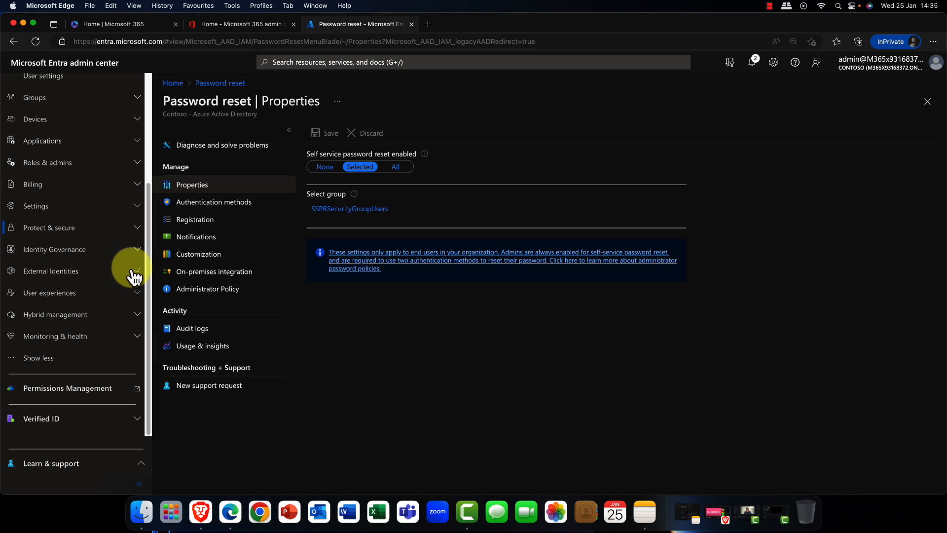
{"action": "left_click", "coordinate": [140, 251]}
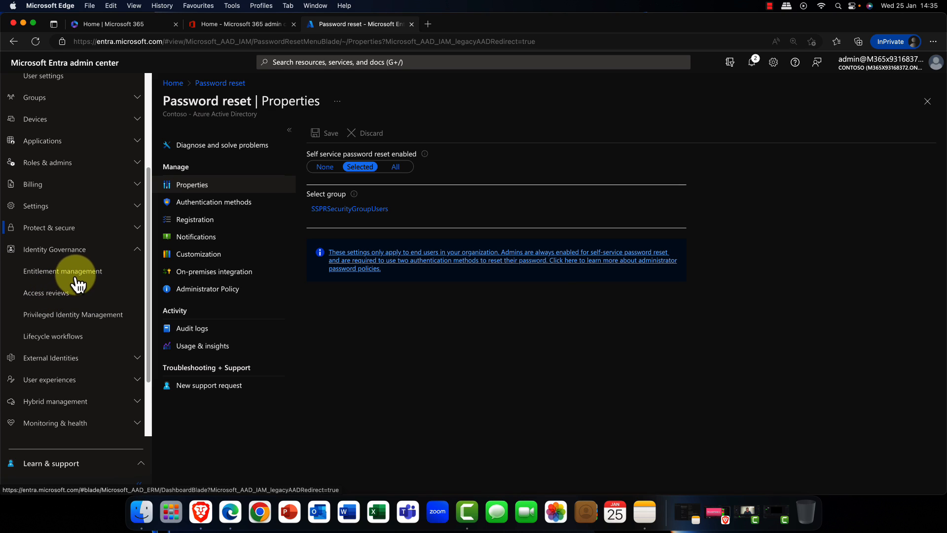
{"action": "left_click", "coordinate": [137, 251]}
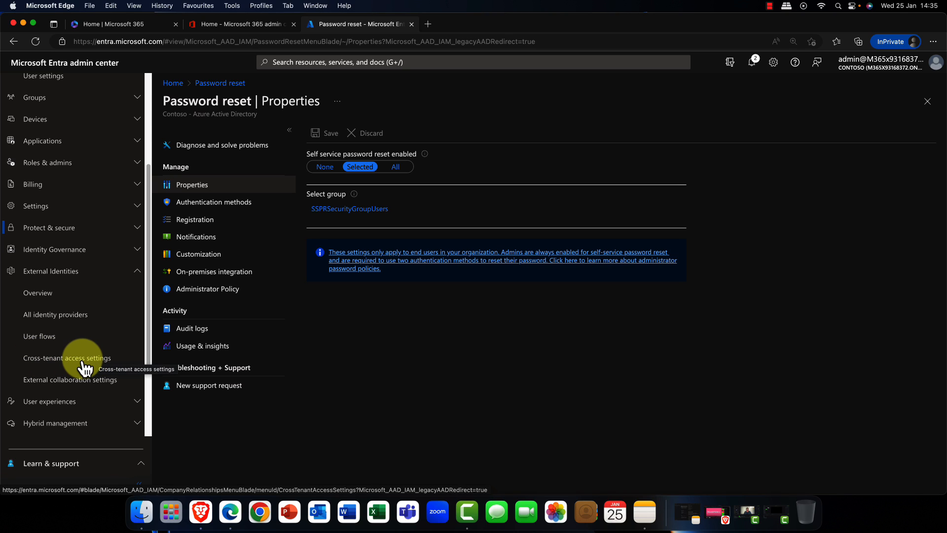
{"action": "left_click", "coordinate": [50, 388]}
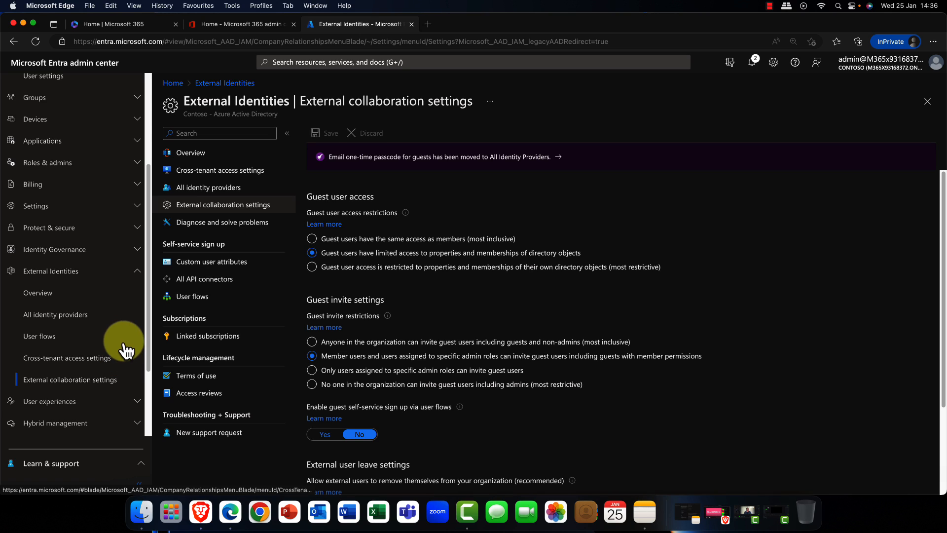
{"action": "left_click", "coordinate": [137, 271]}
Review the default sign-in configuration of Company Branding under User experiences.
{"action": "left_click", "coordinate": [56, 294]}
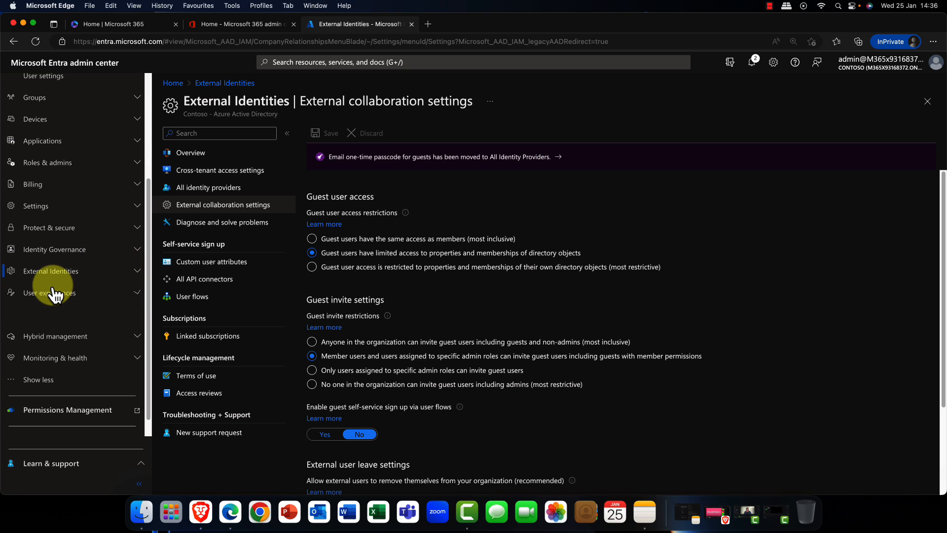
{"action": "left_click", "coordinate": [49, 321]}
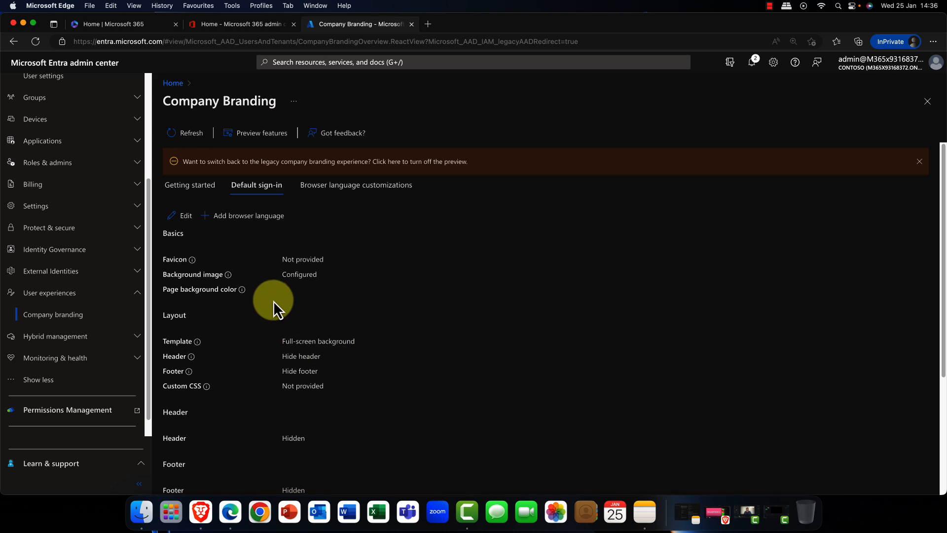
{"action": "left_click", "coordinate": [136, 296]}
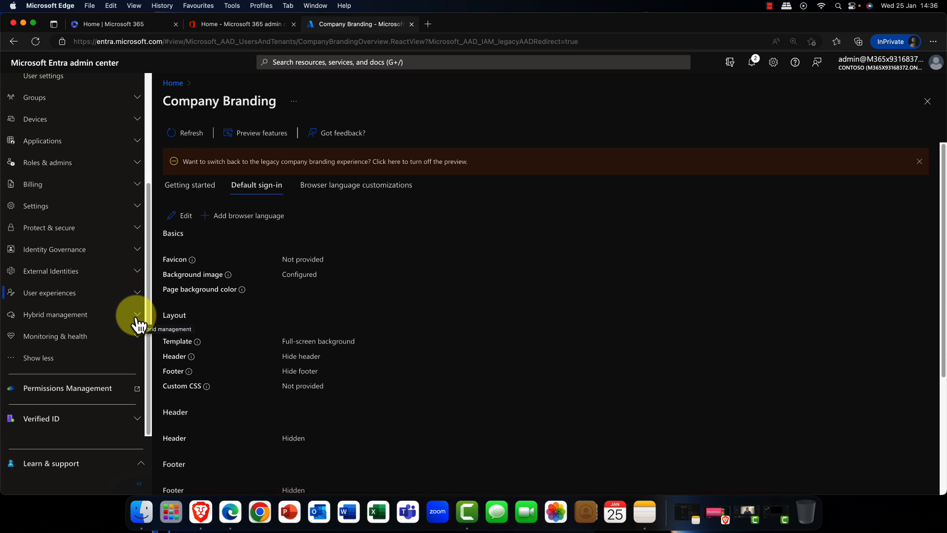
Review the Azure AD Connect getting started page, the Connect Sync status and the Cloud Sync configurations.
{"action": "left_click", "coordinate": [137, 316]}
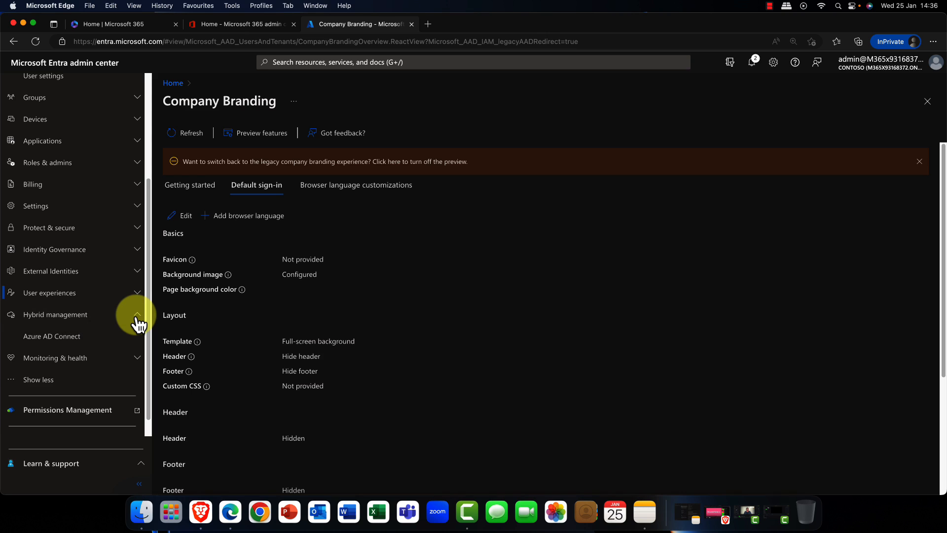
{"action": "left_click", "coordinate": [54, 337]}
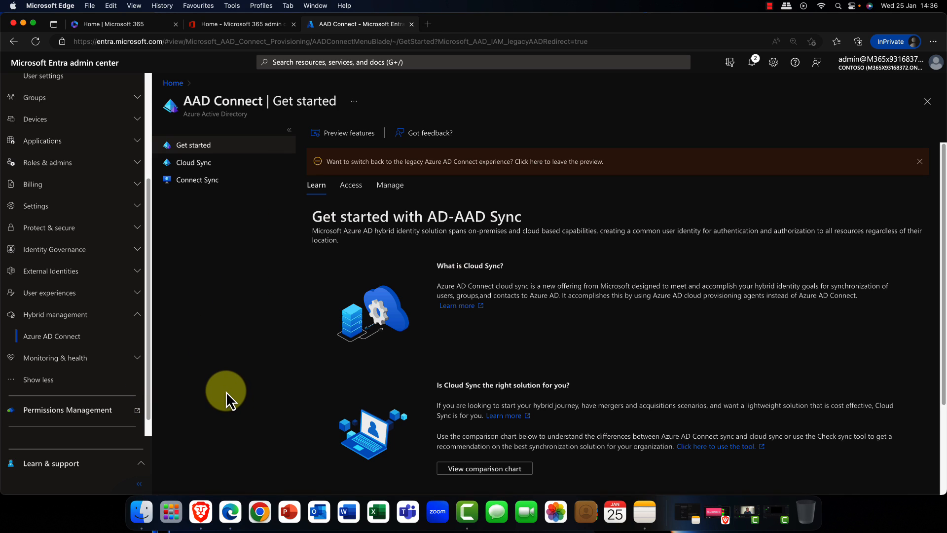
{"action": "left_click", "coordinate": [212, 189]}
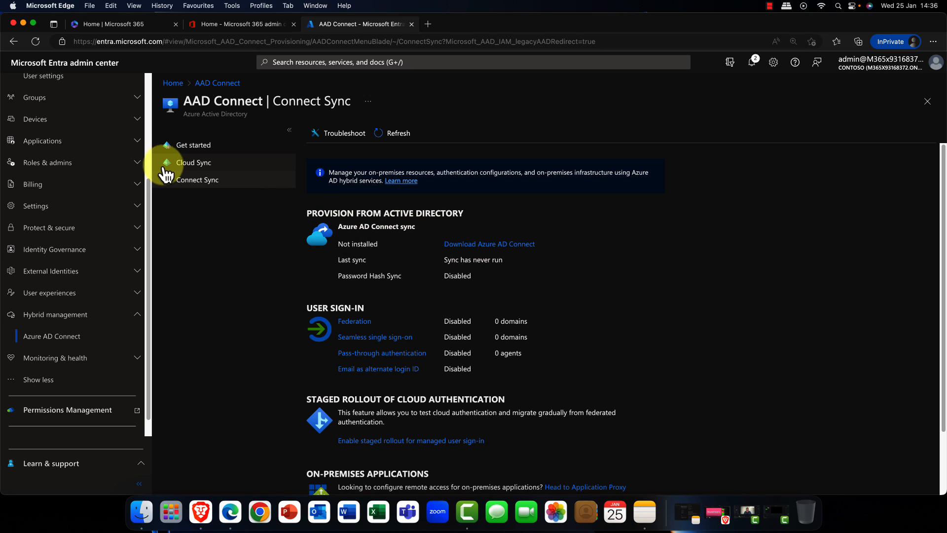
{"action": "left_click", "coordinate": [187, 163]}
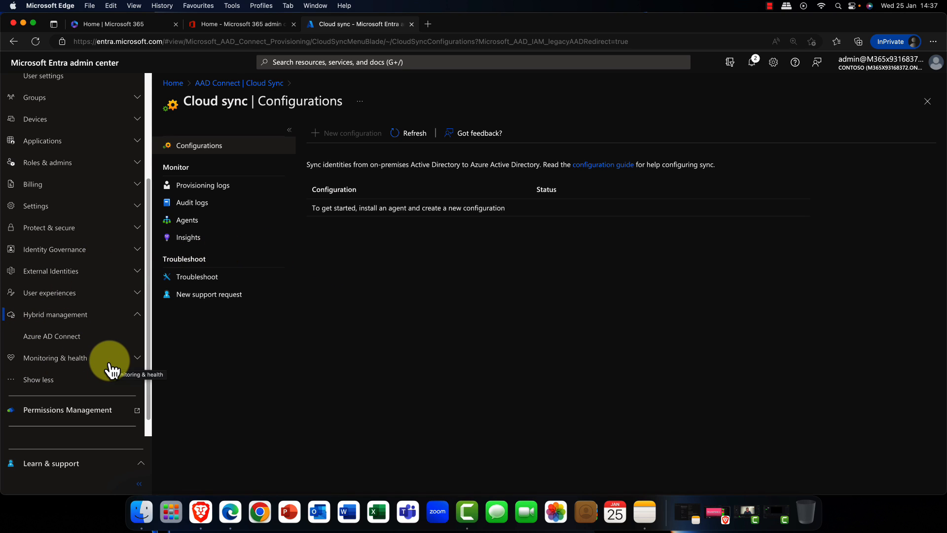
Open the Sign-in logs under Monitoring & health to view the interactive user sign-ins.
{"action": "left_click", "coordinate": [143, 363]}
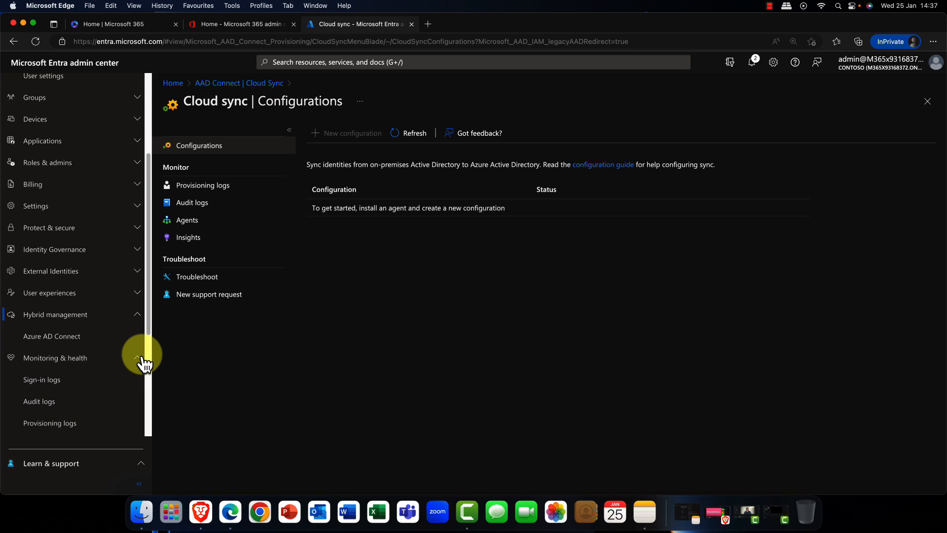
{"action": "scroll", "coordinate": [96, 357], "scroll_direction": "down", "scroll_amount": 3}
{"action": "left_click", "coordinate": [32, 290]}
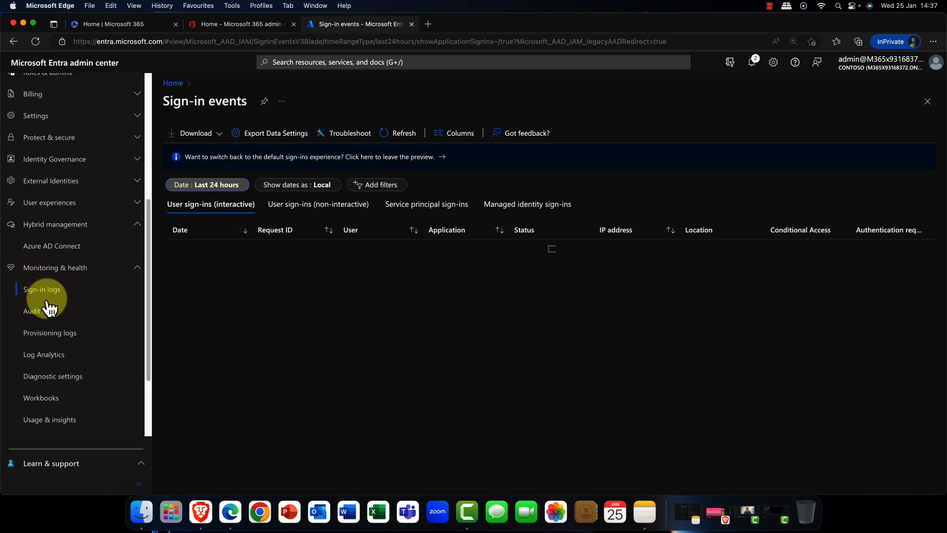
In the Audit logs, examine the activity, targets and modified properties of the failed Add service principal entry for Viva Learning.
{"action": "left_click", "coordinate": [32, 312]}
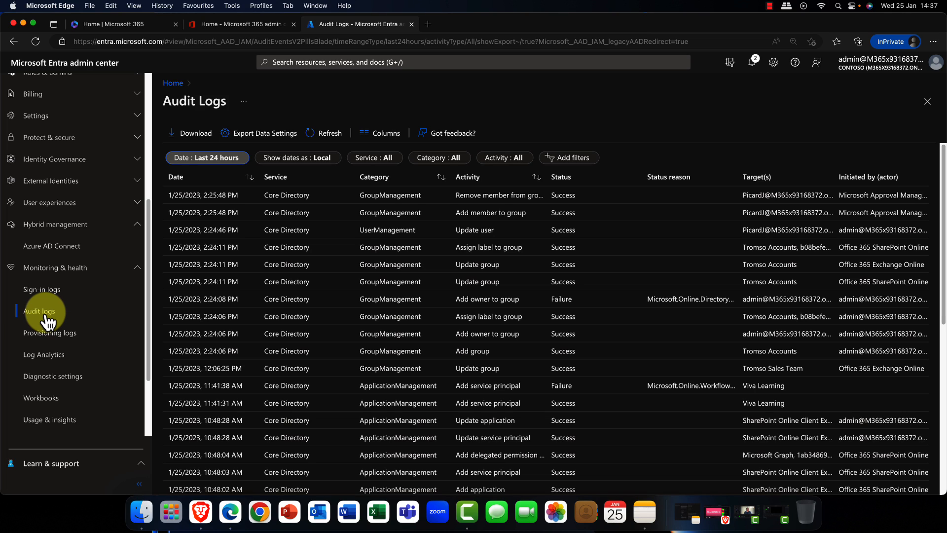
{"action": "left_click", "coordinate": [544, 386]}
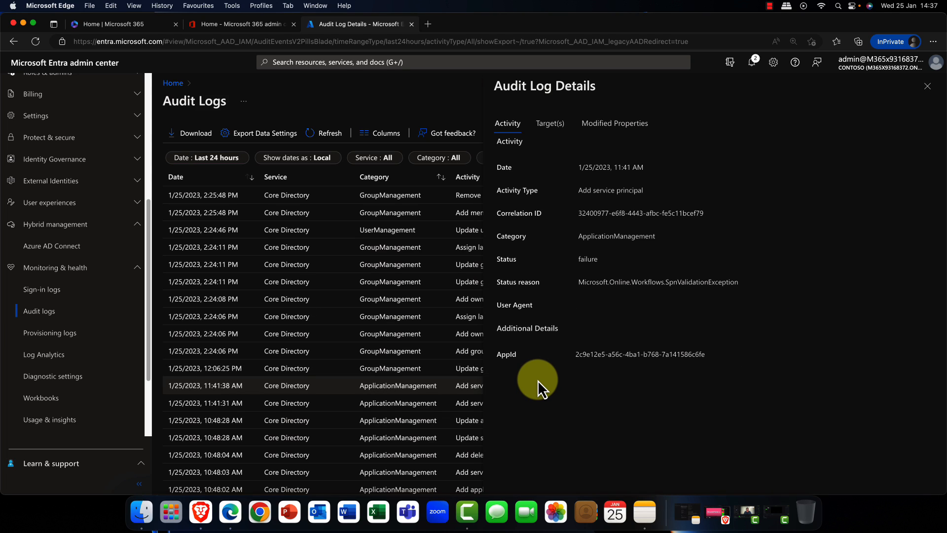
{"action": "left_click", "coordinate": [559, 124]}
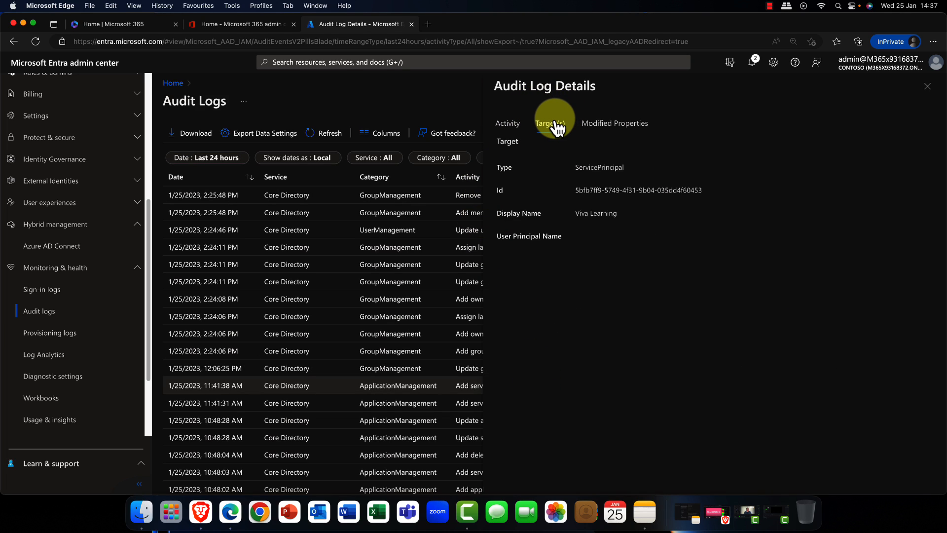
{"action": "left_click", "coordinate": [599, 126]}
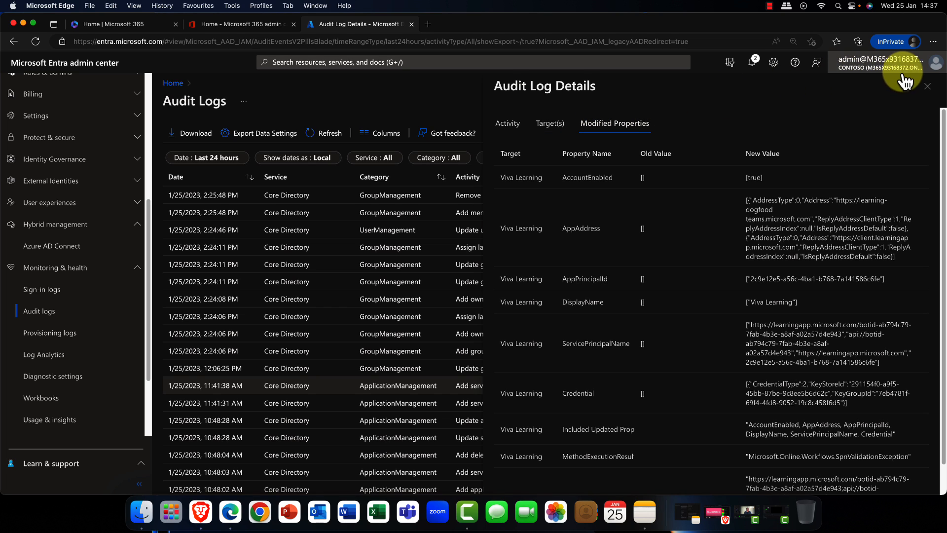
{"action": "left_click", "coordinate": [923, 90]}
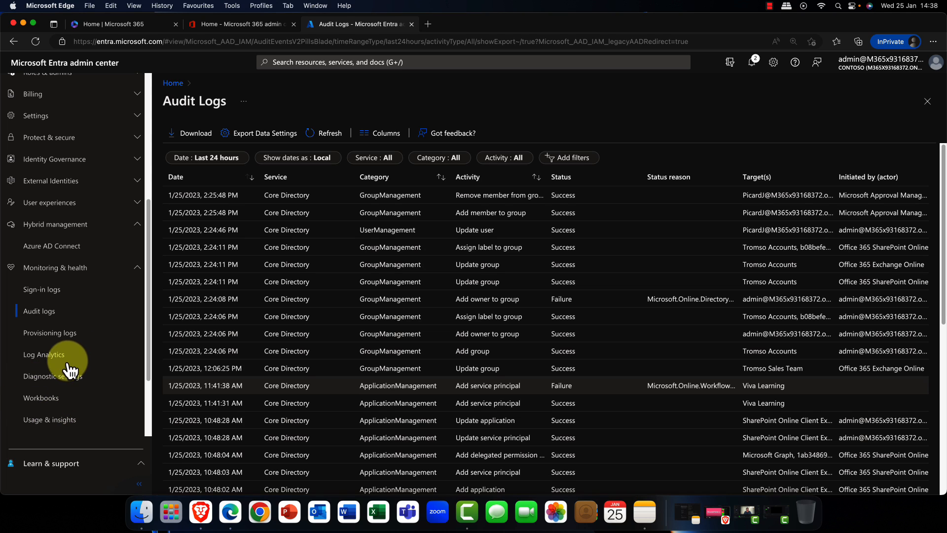
Review the Azure AD application activity report in Usage & insights, leaving the Monitoring & health section collapsed.
{"action": "left_click", "coordinate": [48, 423]}
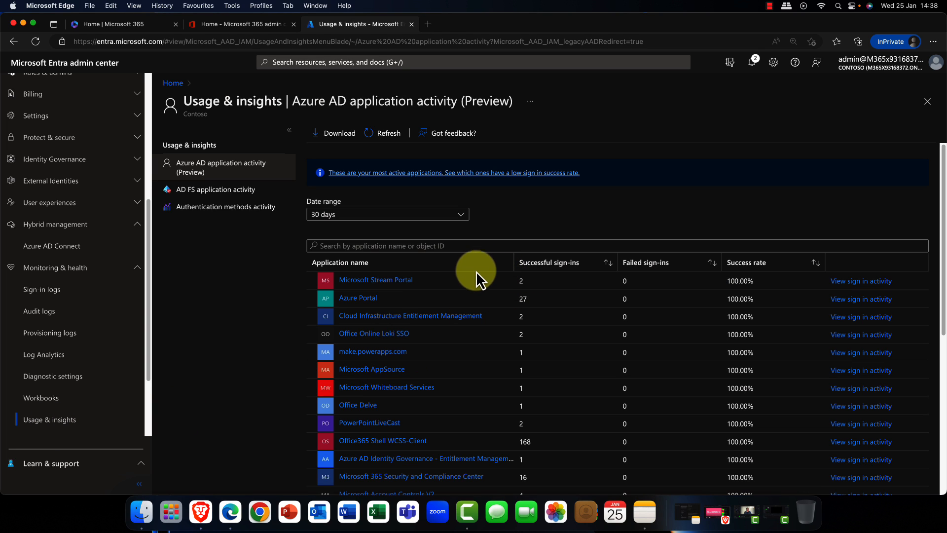
{"action": "scroll", "coordinate": [435, 380], "scroll_direction": "down", "scroll_amount": 3}
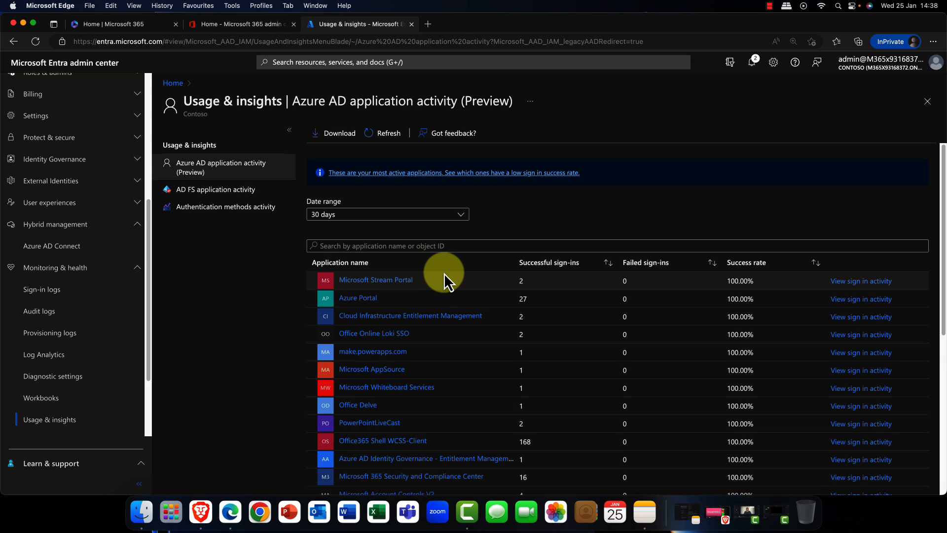
{"action": "left_click", "coordinate": [137, 268]}
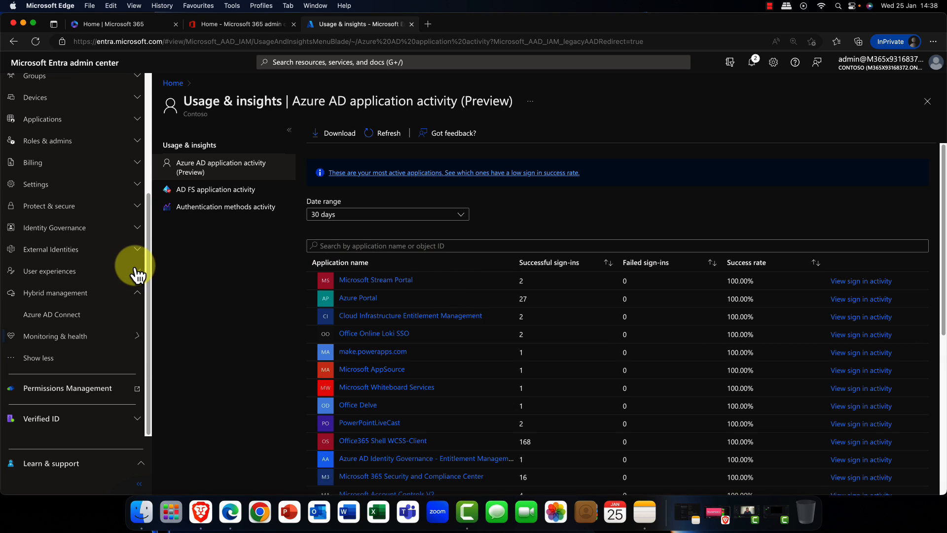